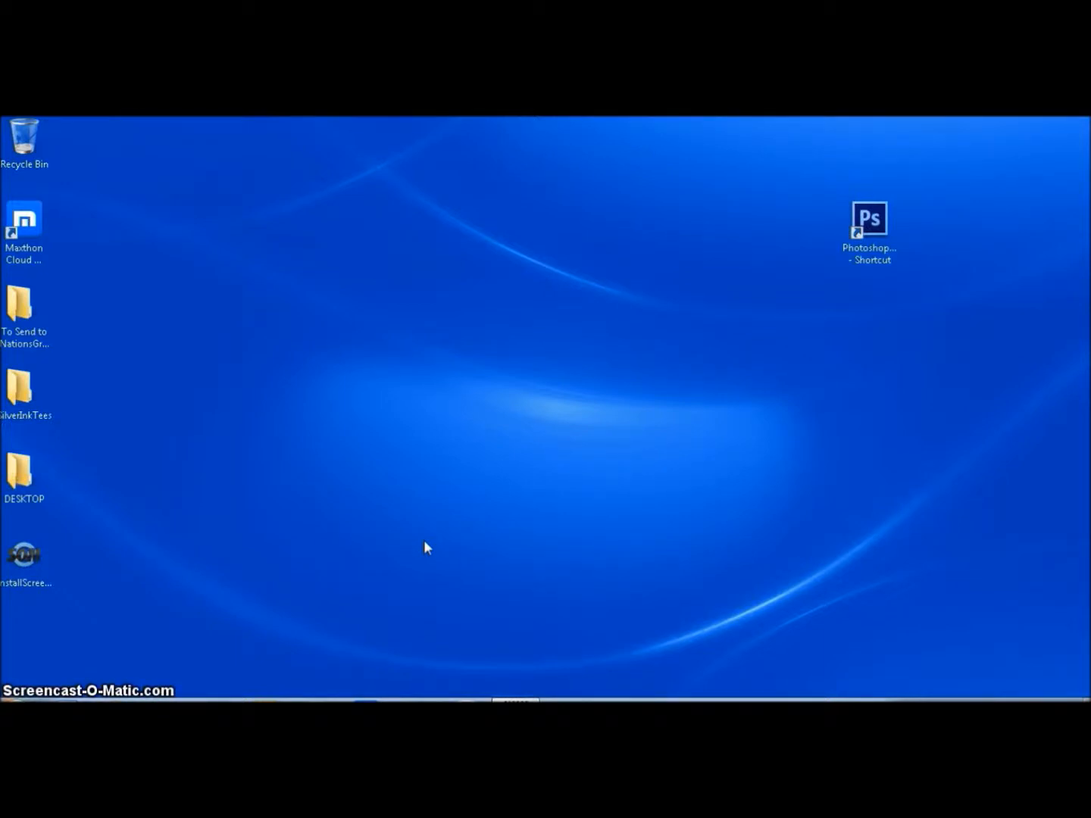
click(489, 506)
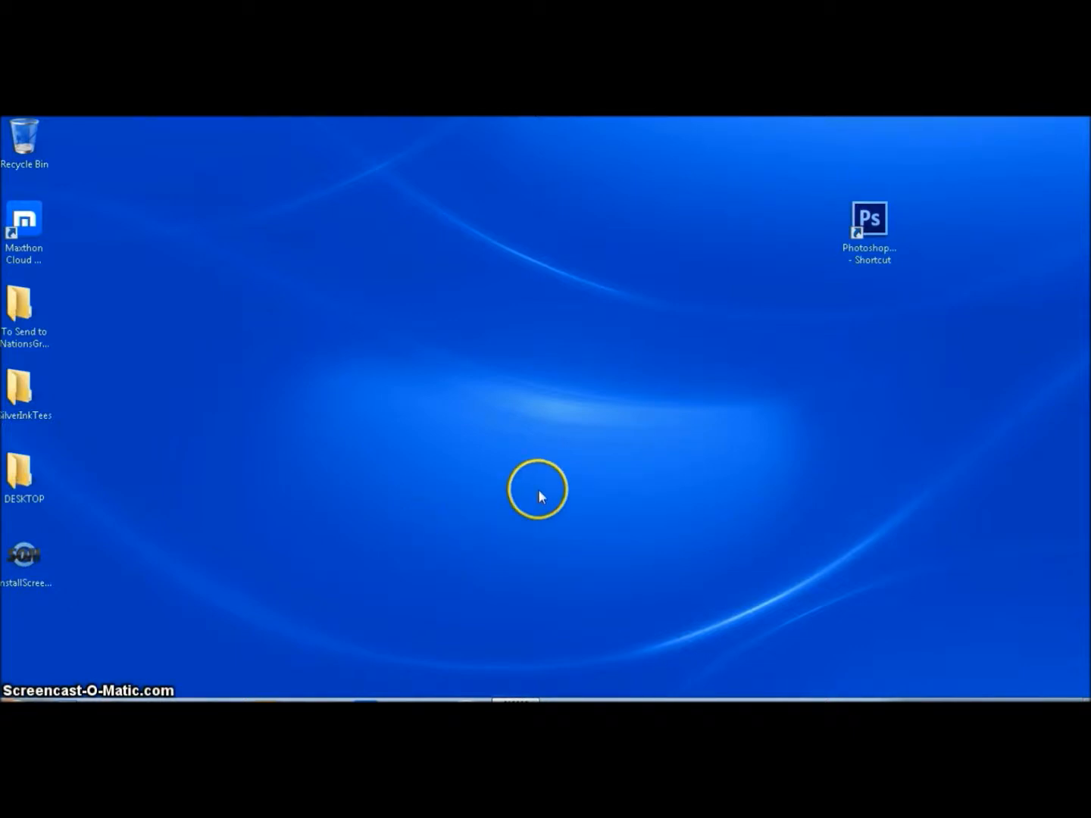
click(645, 394)
click(650, 370)
Launch Photoshop from its desktop shortcut and maximize its window
double_click(870, 228)
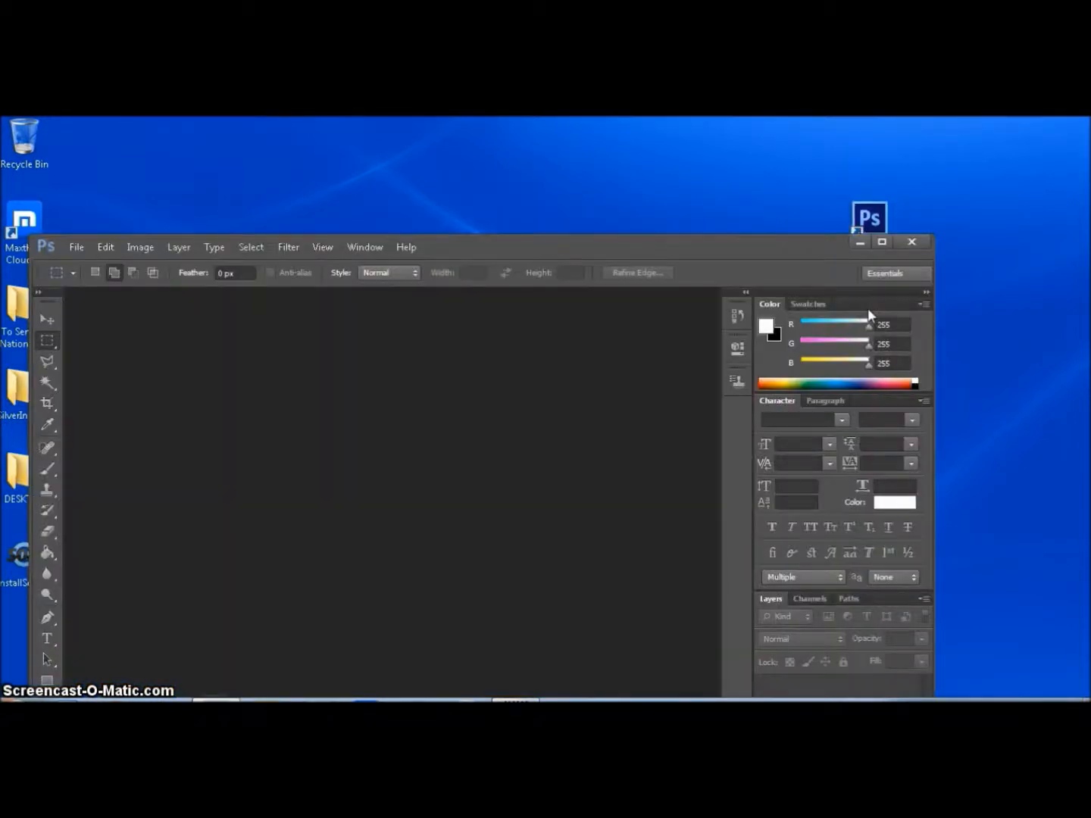
drag(653, 244, 690, 140)
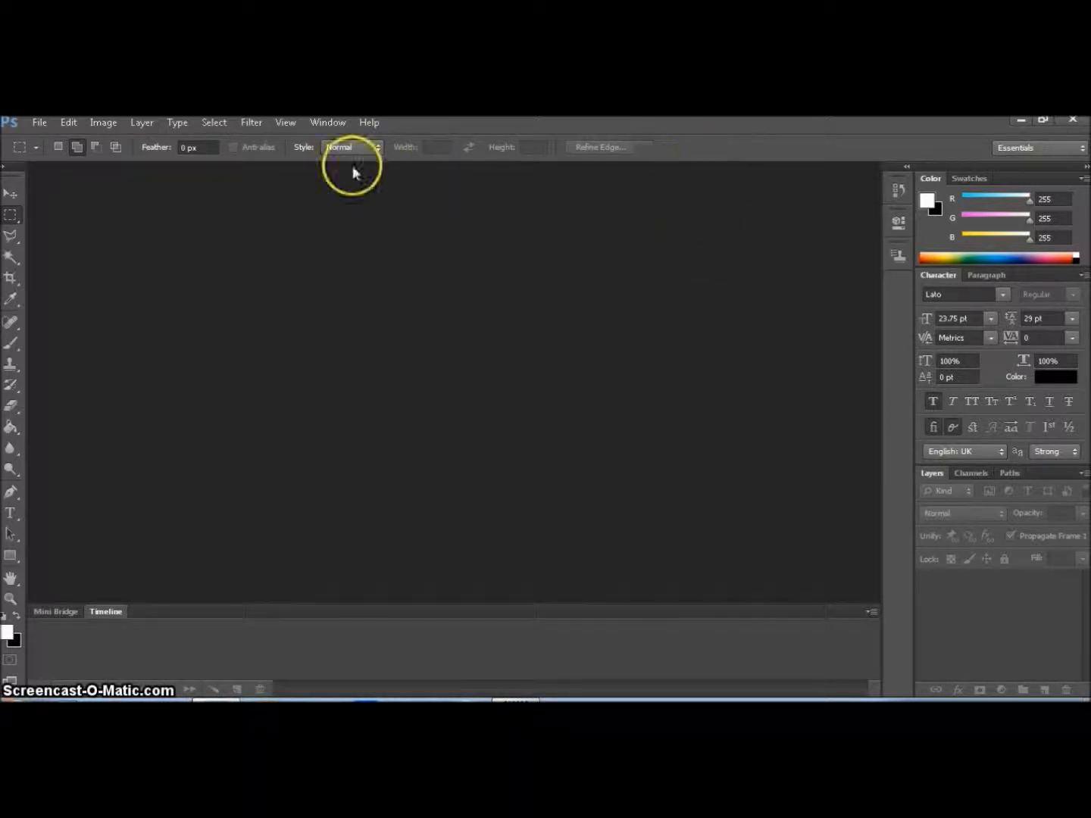
Start a new document with the Custom preset and set both the width and height units to inches
click(40, 123)
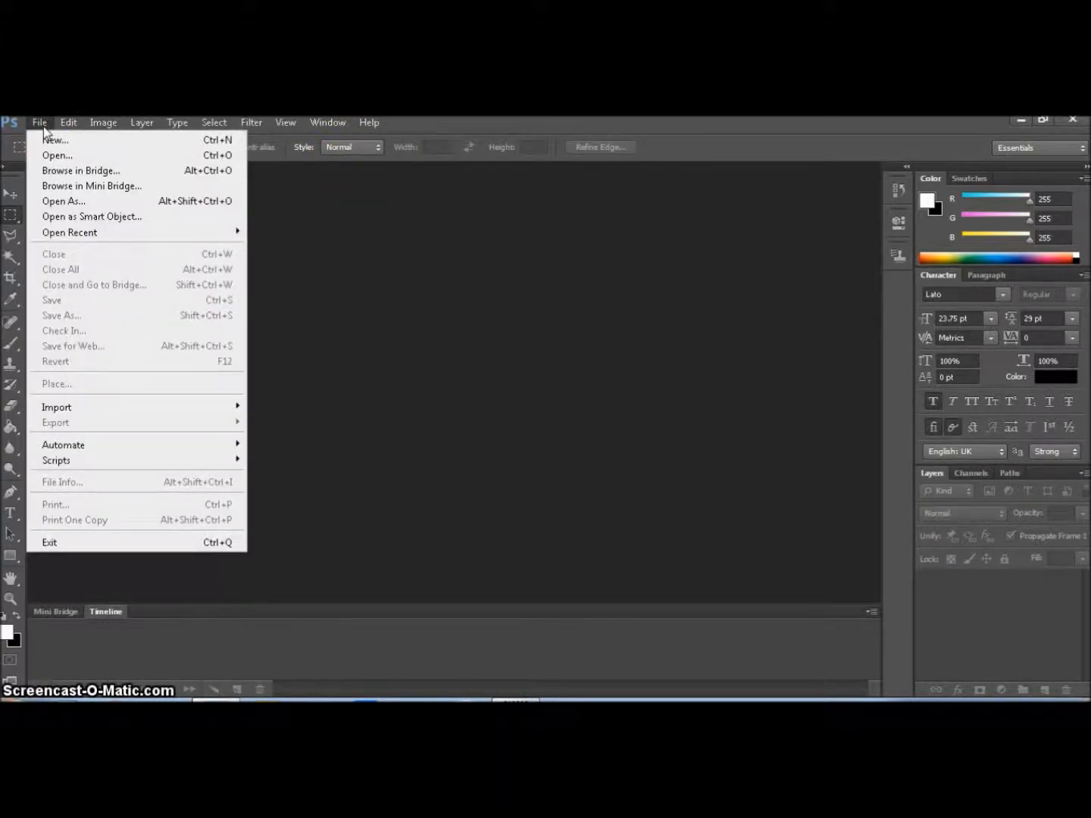
click(80, 147)
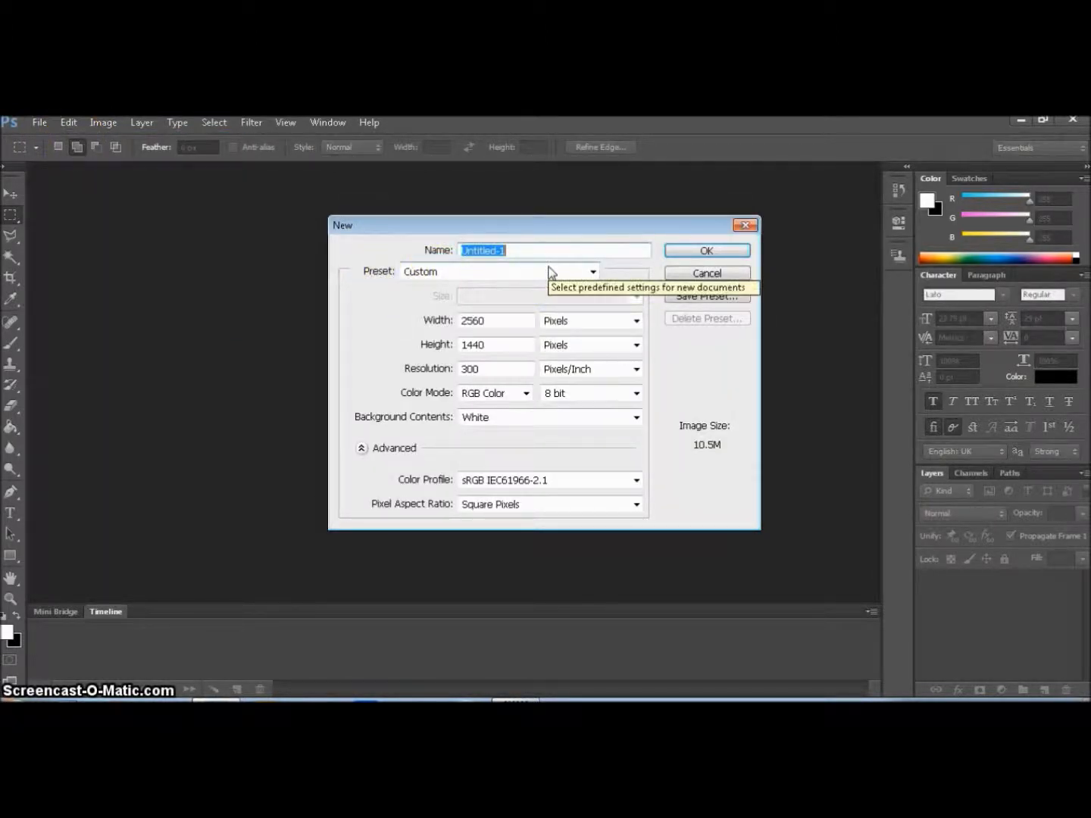
click(551, 271)
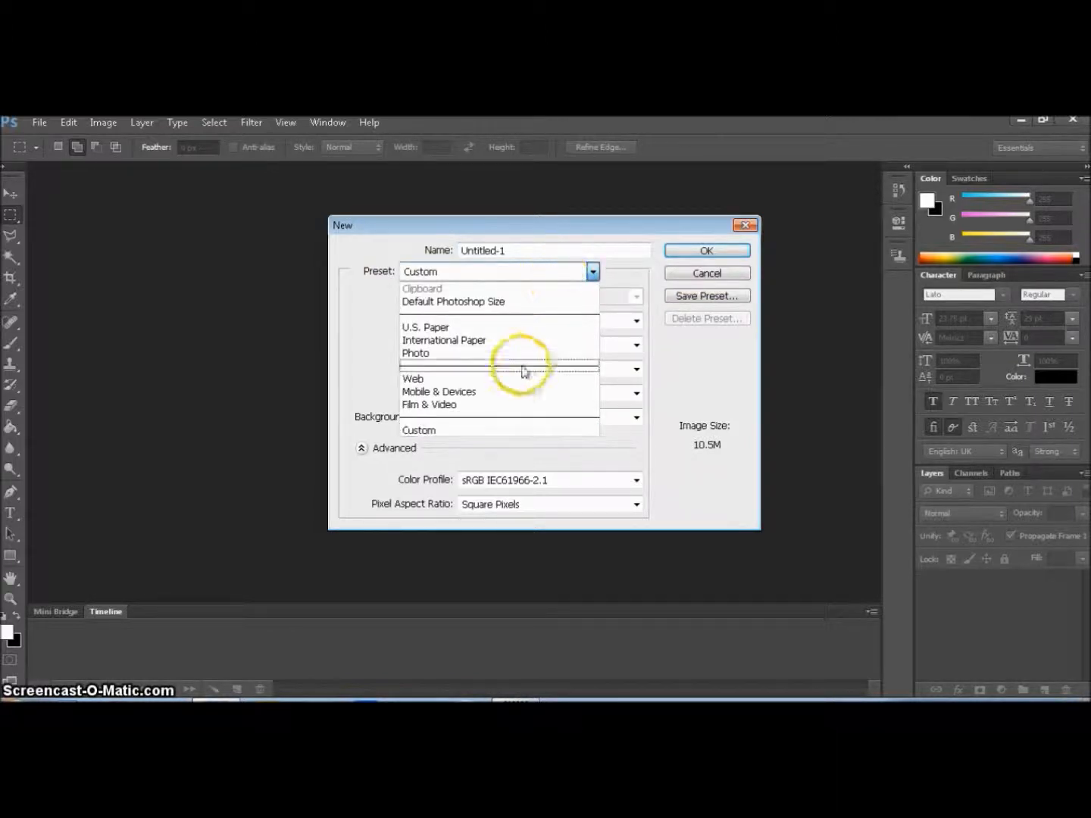
click(483, 430)
click(584, 321)
click(586, 349)
click(585, 345)
click(573, 374)
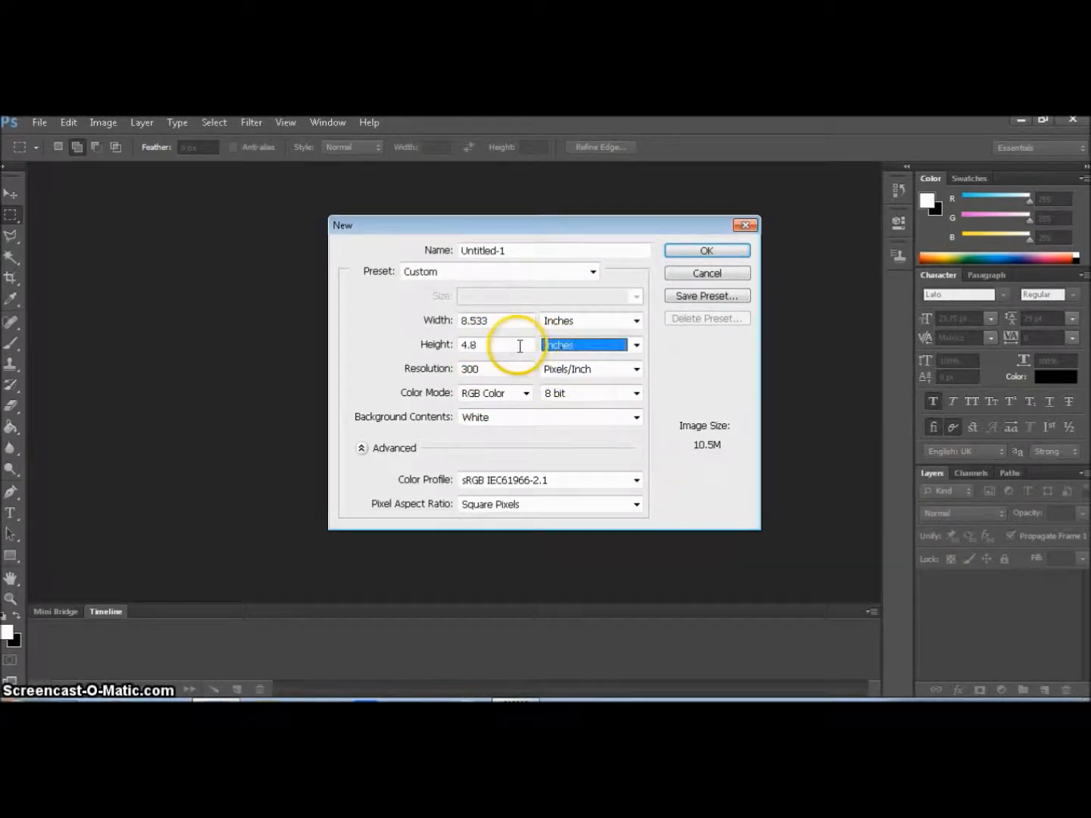
Set the new document's width to 3.5 inches and height to 2 inches, keep 300 pixels/inch resolution, and create it
click(500, 321)
drag(501, 322, 363, 345)
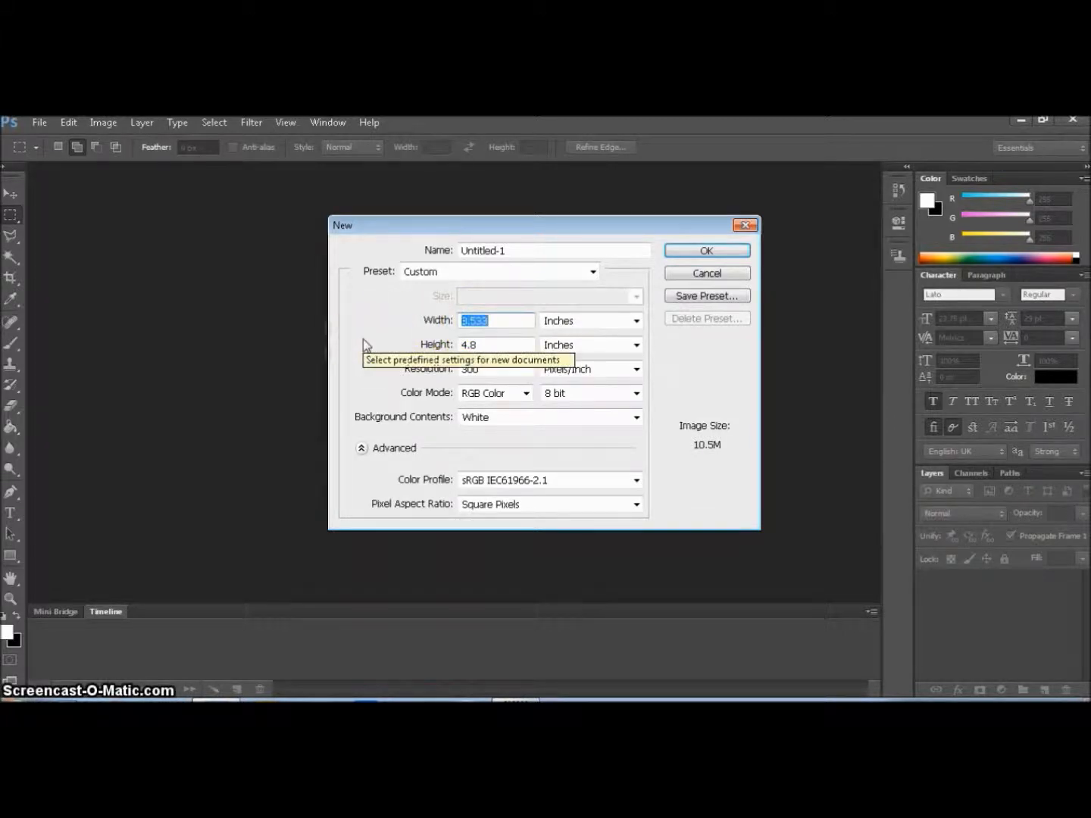
text(3.5)
drag(523, 345, 445, 354)
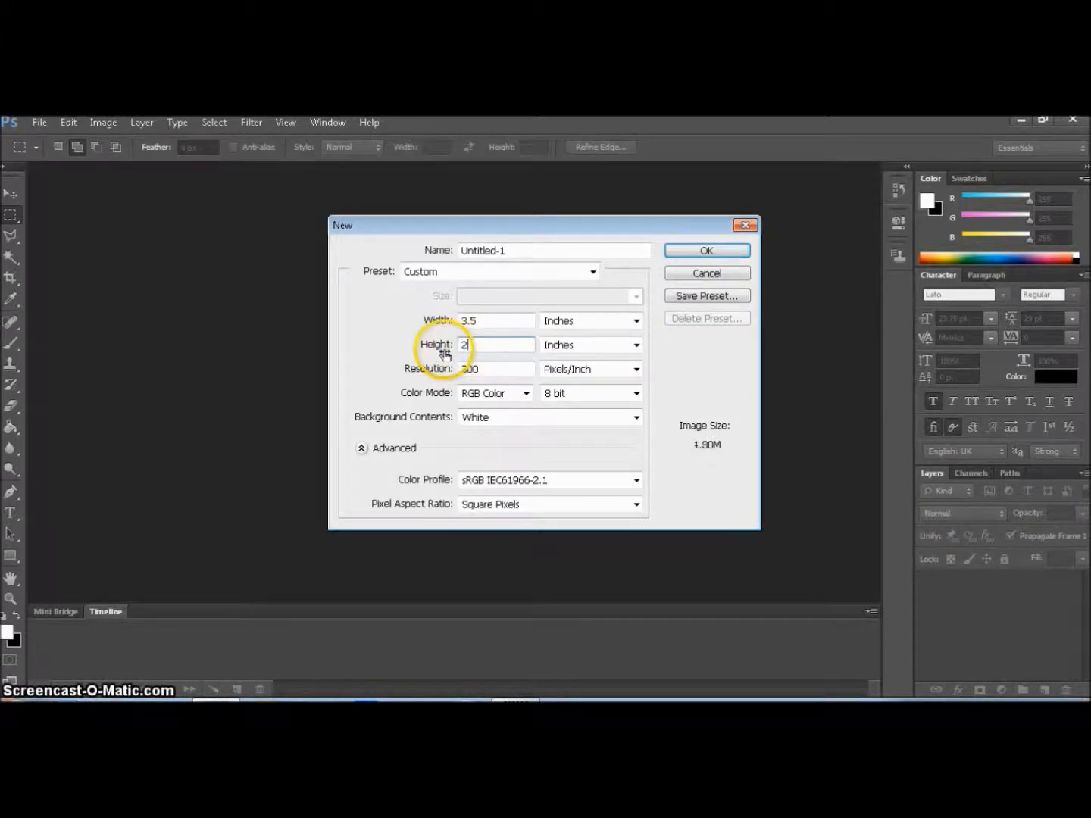
click(498, 371)
click(487, 364)
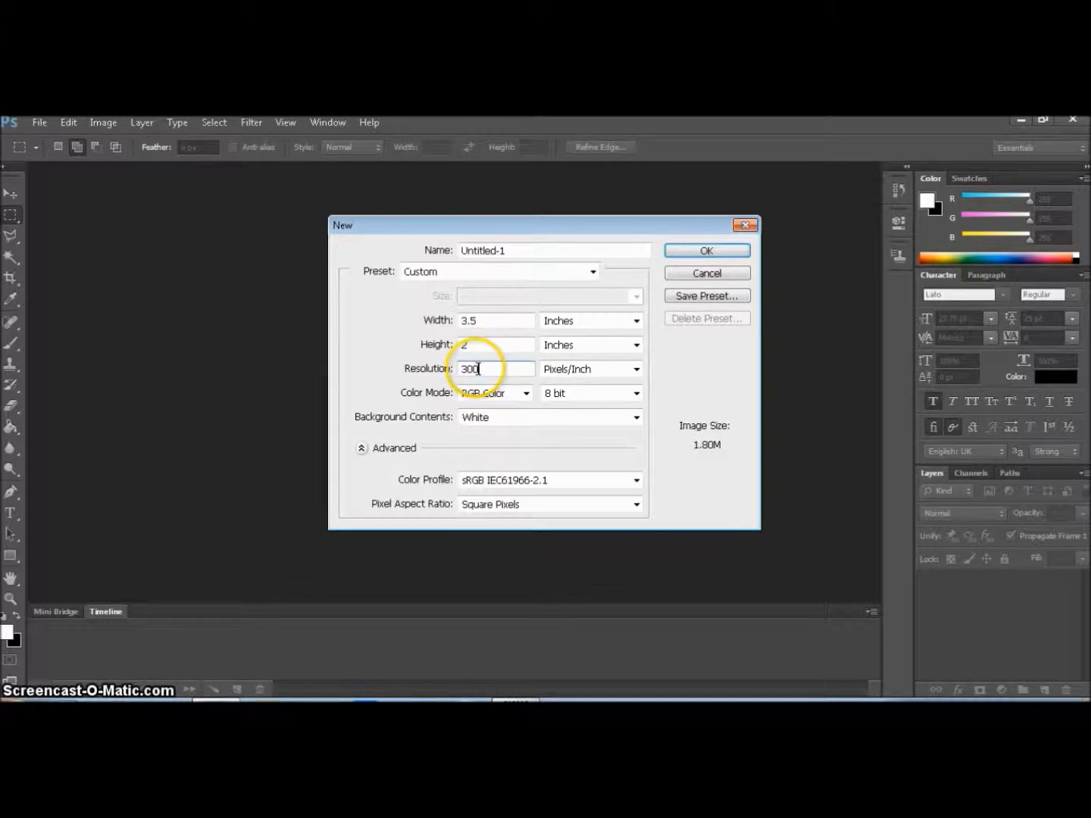
double_click(485, 370)
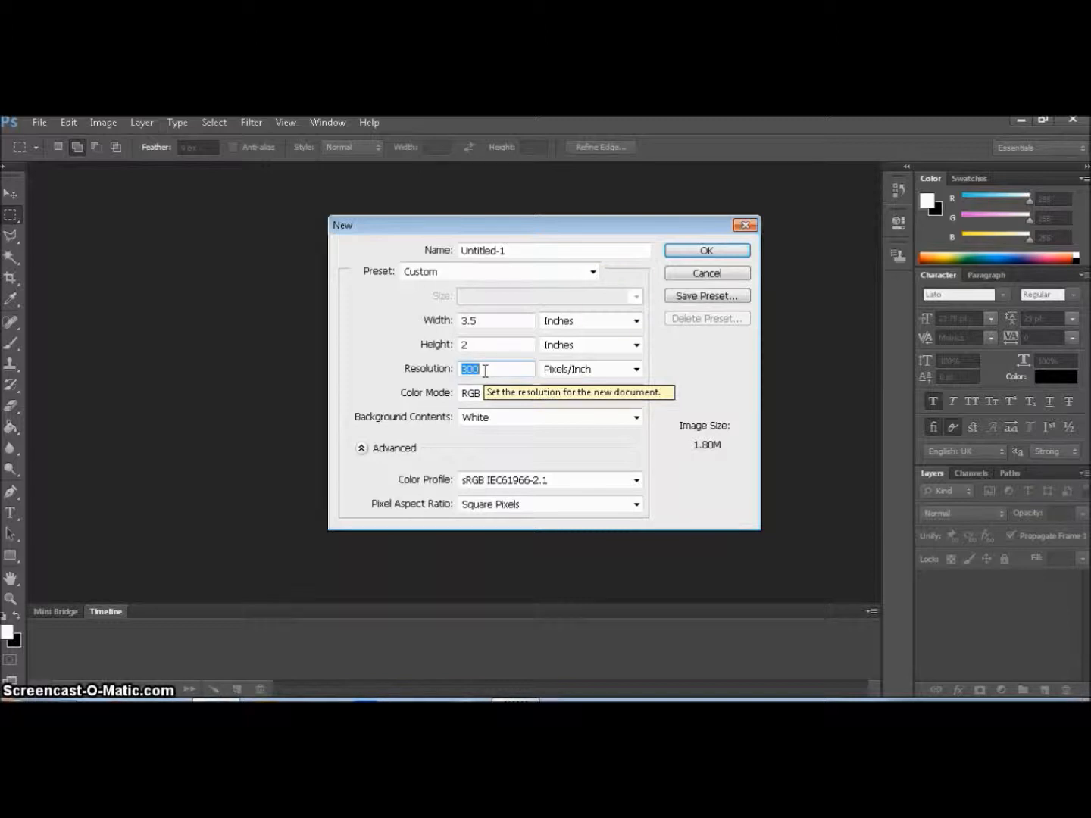
click(703, 250)
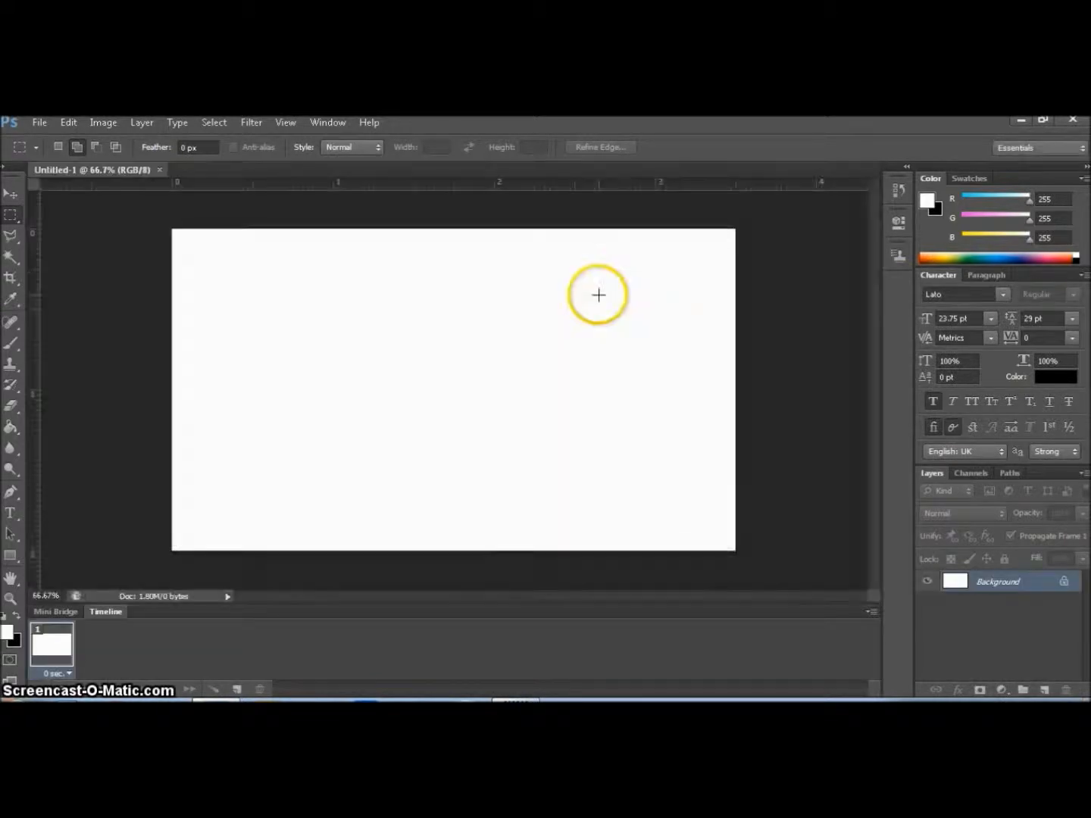
Duplicate the Background layer as "Background copy" and delete the original locked Background layer
click(10, 598)
click(77, 147)
click(324, 345)
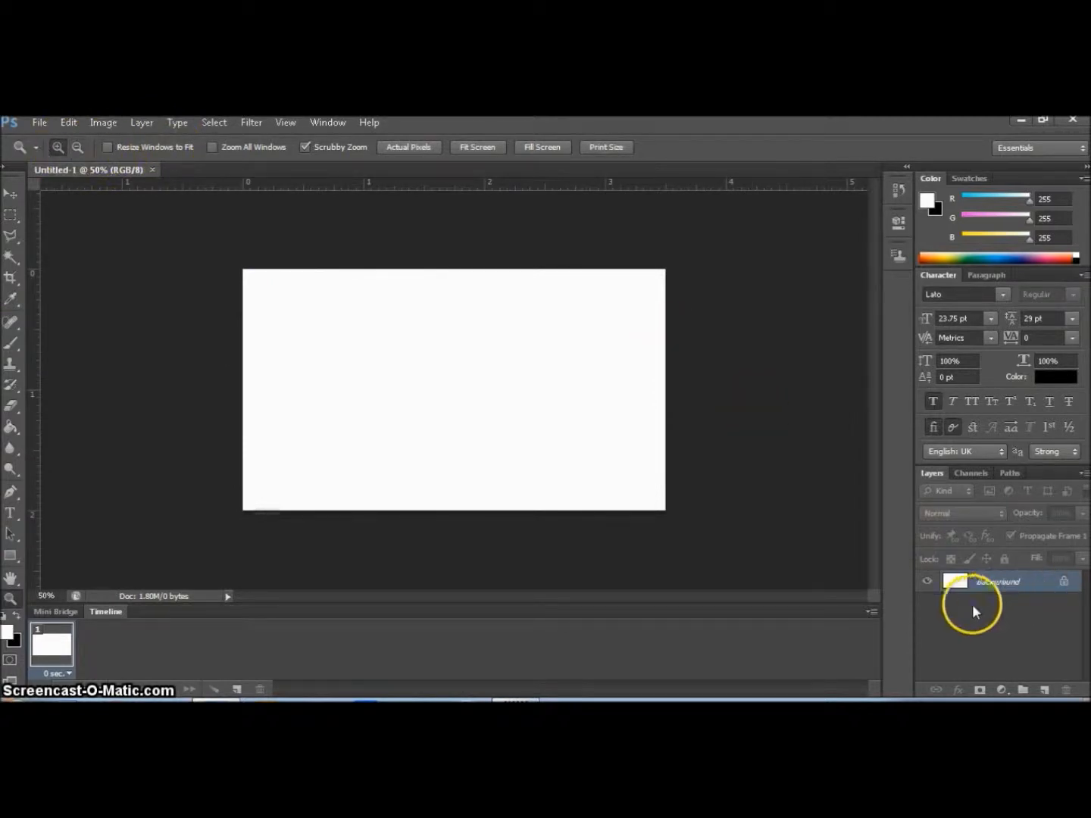
right_click(1033, 582)
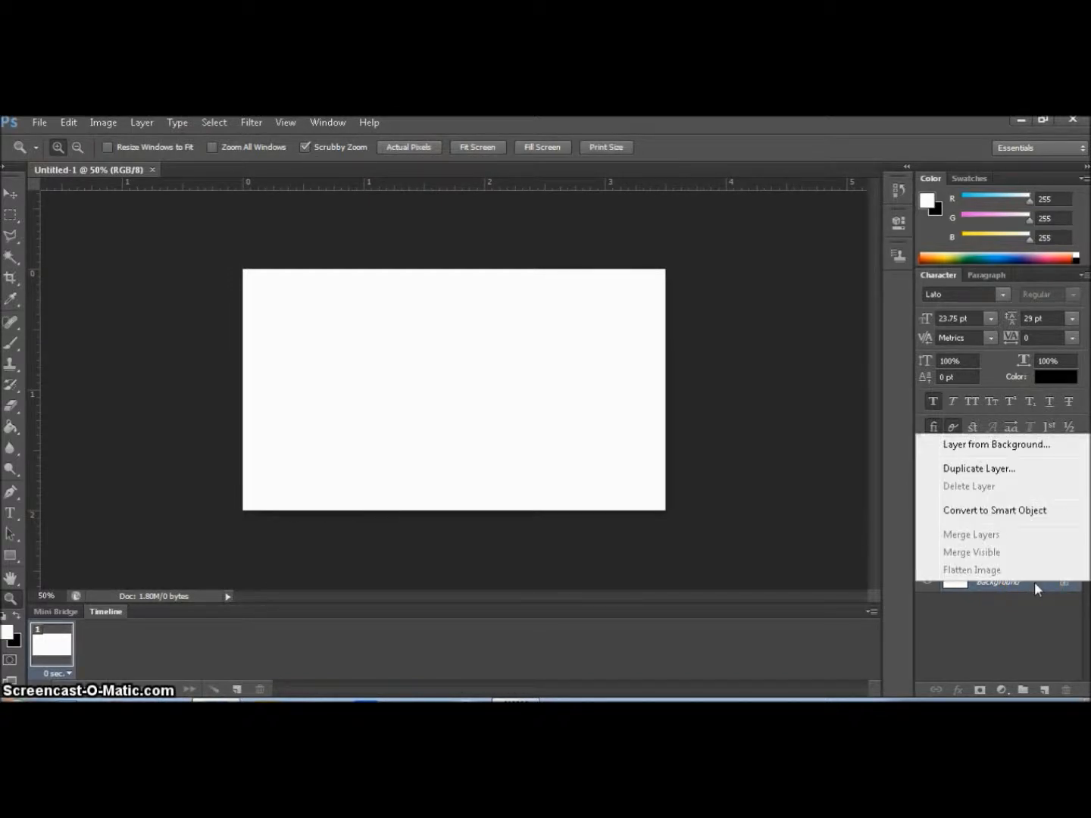
click(1003, 473)
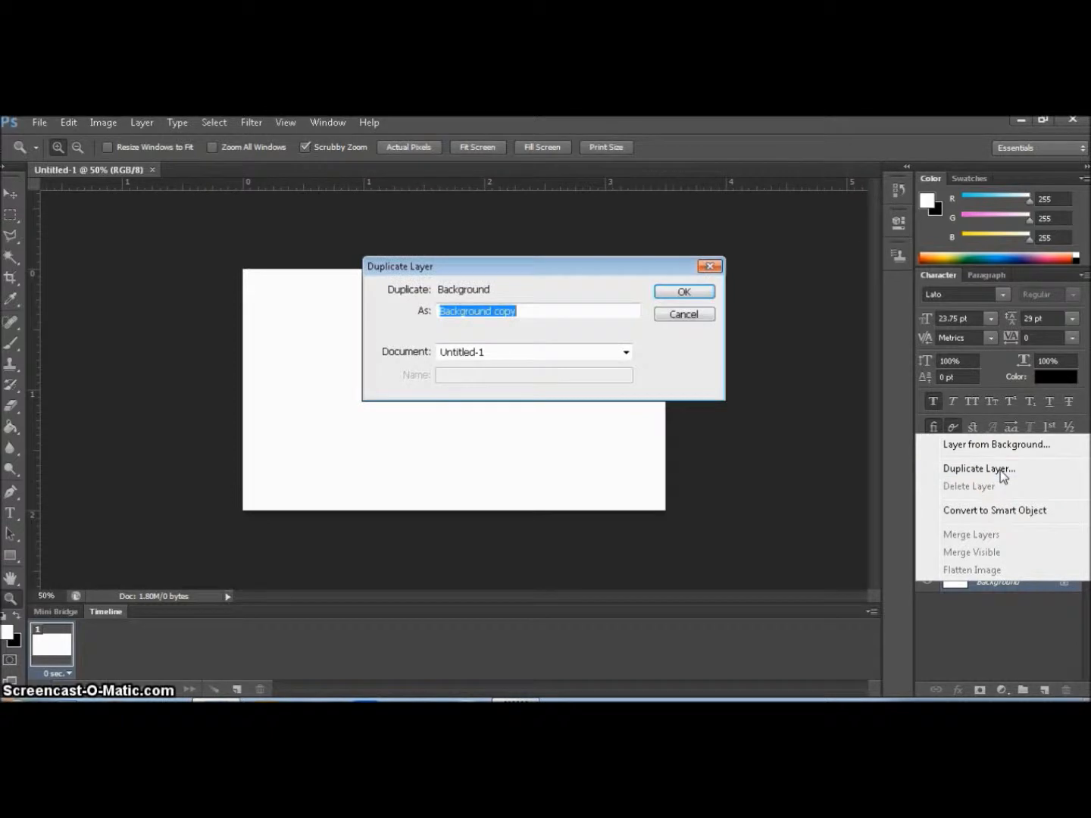
click(696, 295)
click(1008, 611)
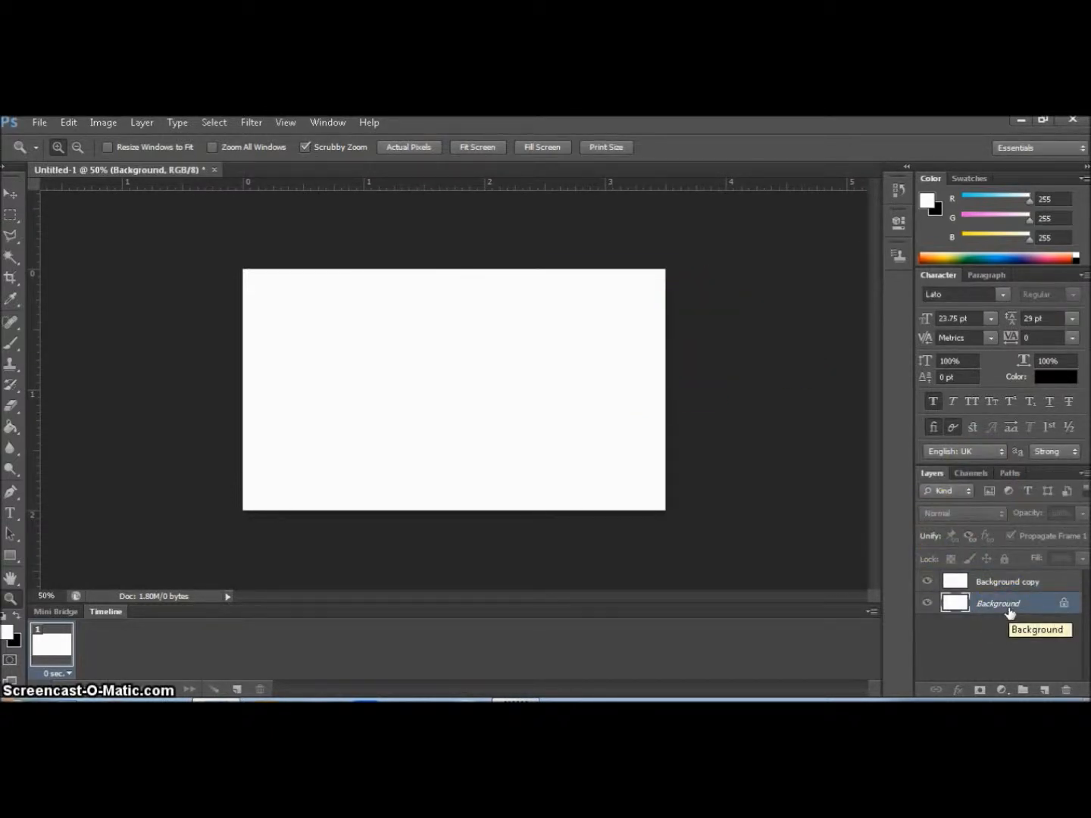
key(Delete)
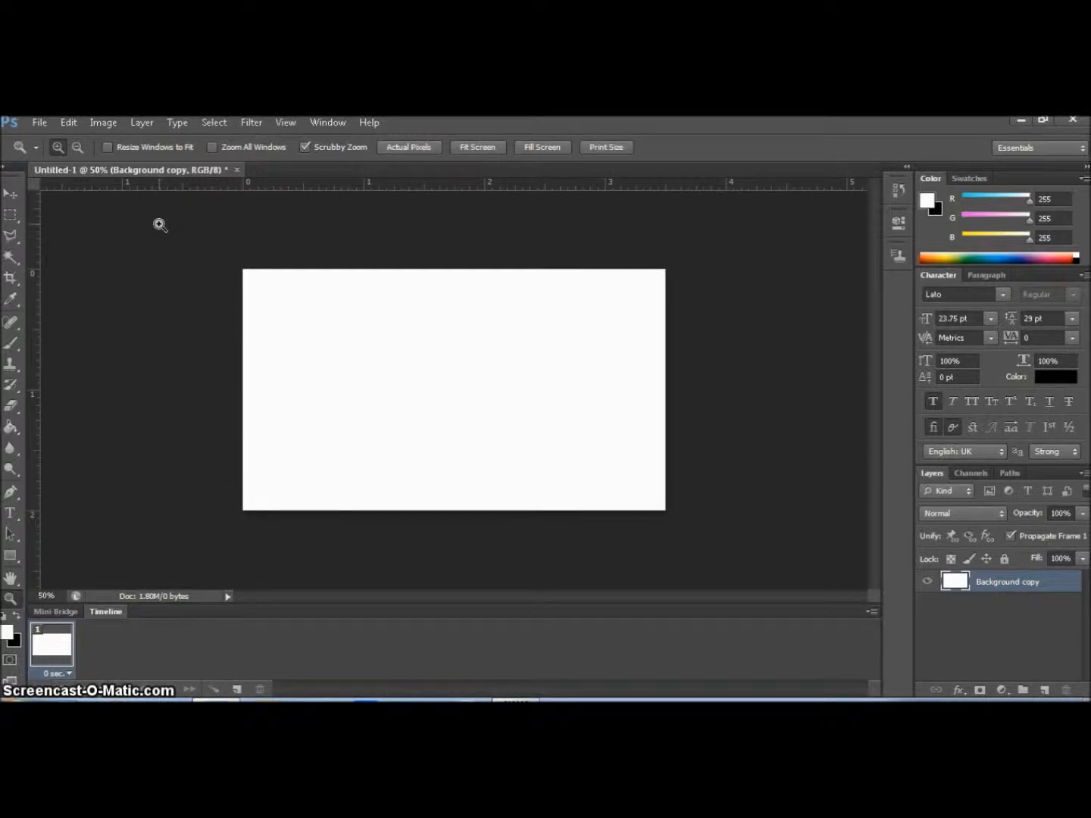
Restore down and minimize the Photoshop window, and switch to the Maxthon browser showing the Google search page
double_click(417, 125)
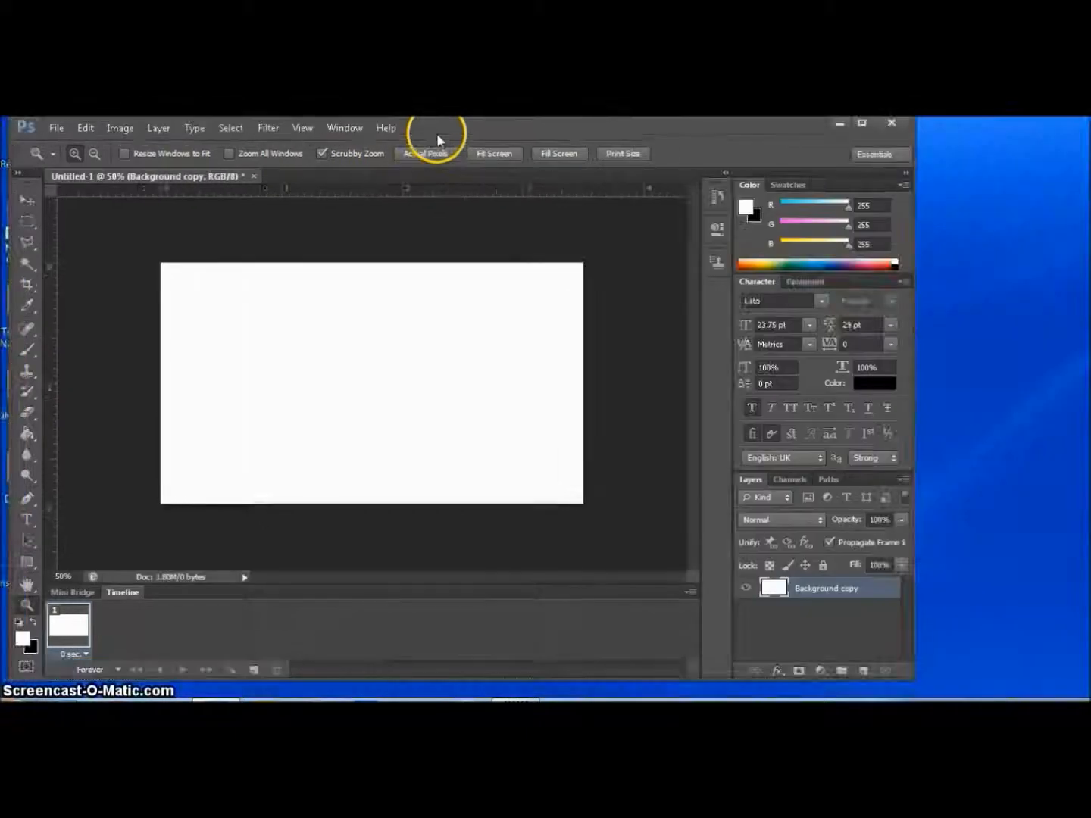
drag(459, 133, 527, 153)
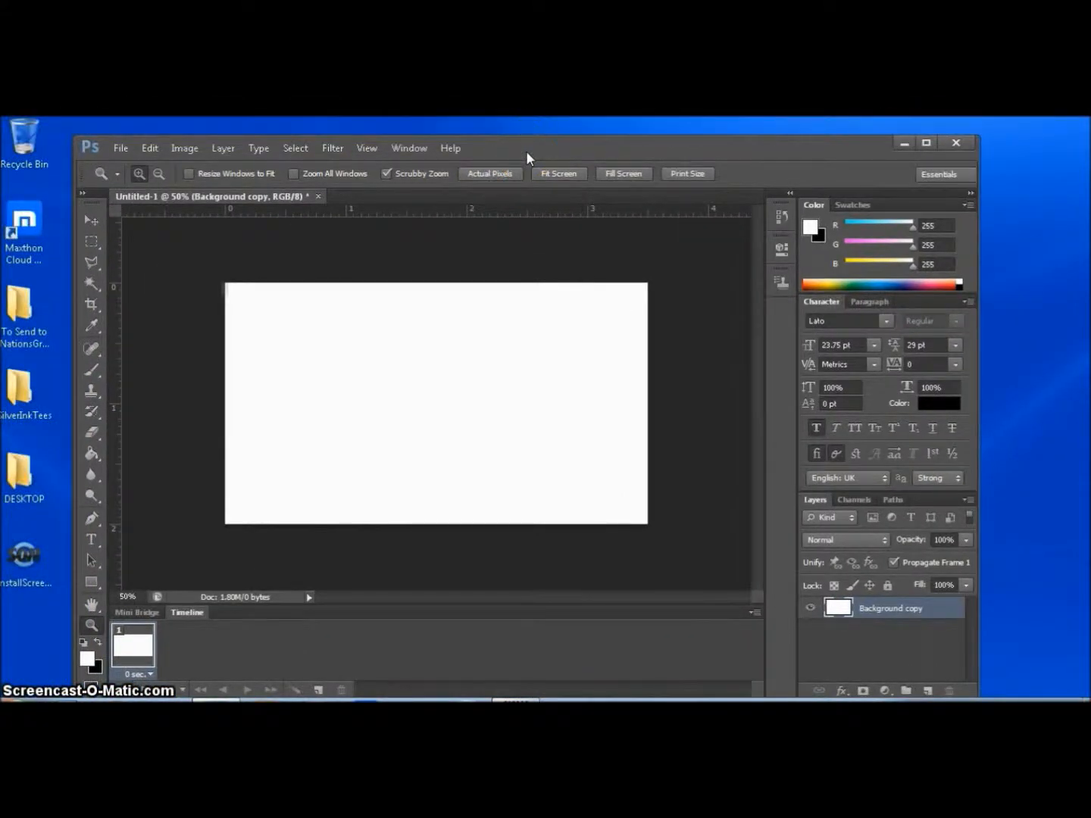
click(901, 144)
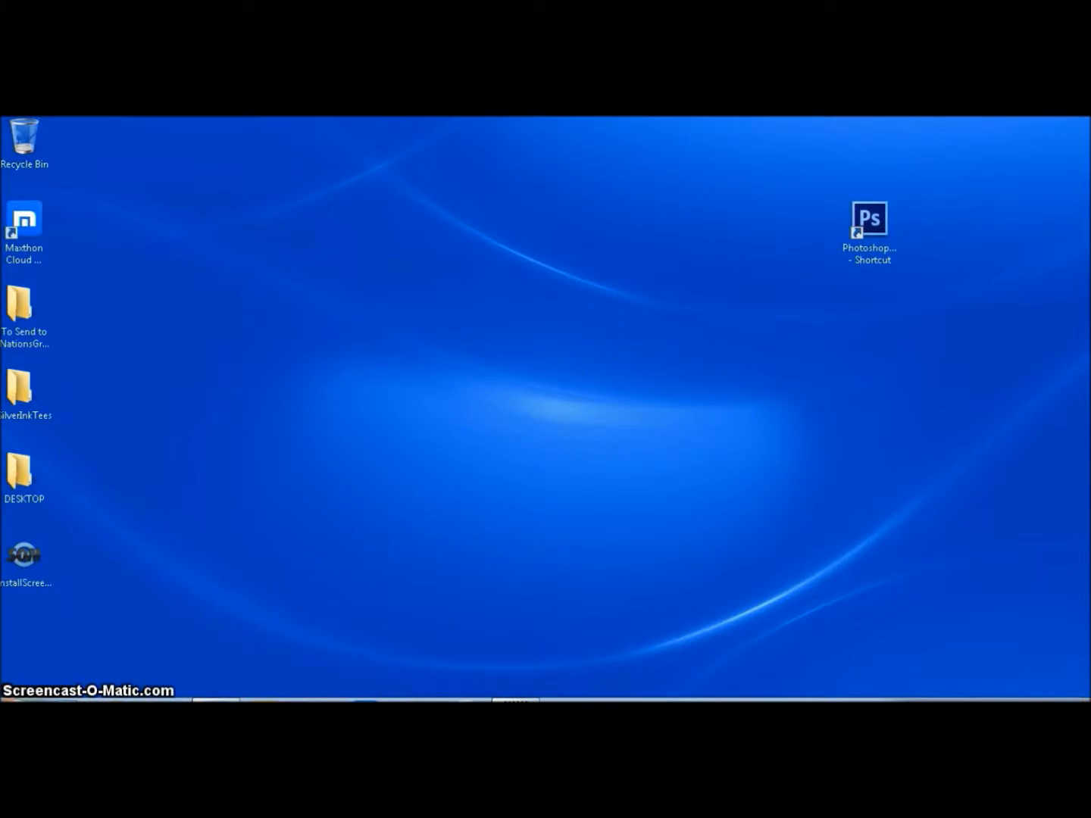
click(365, 699)
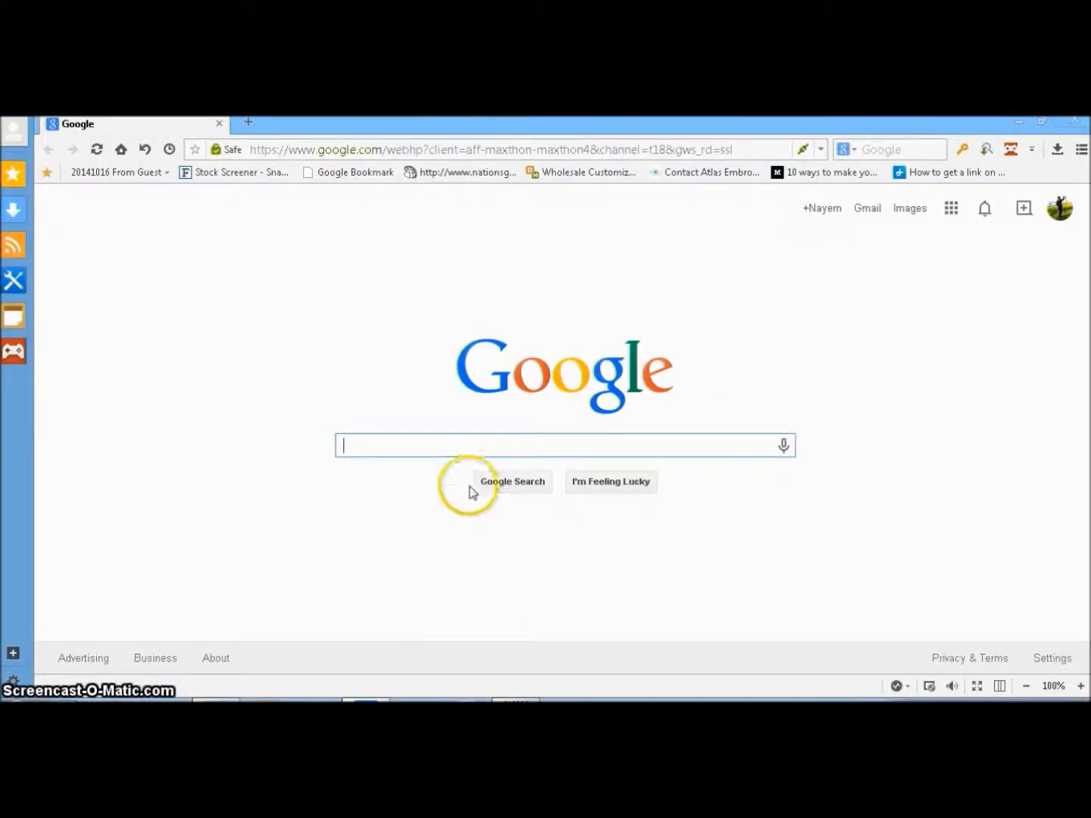
click(439, 446)
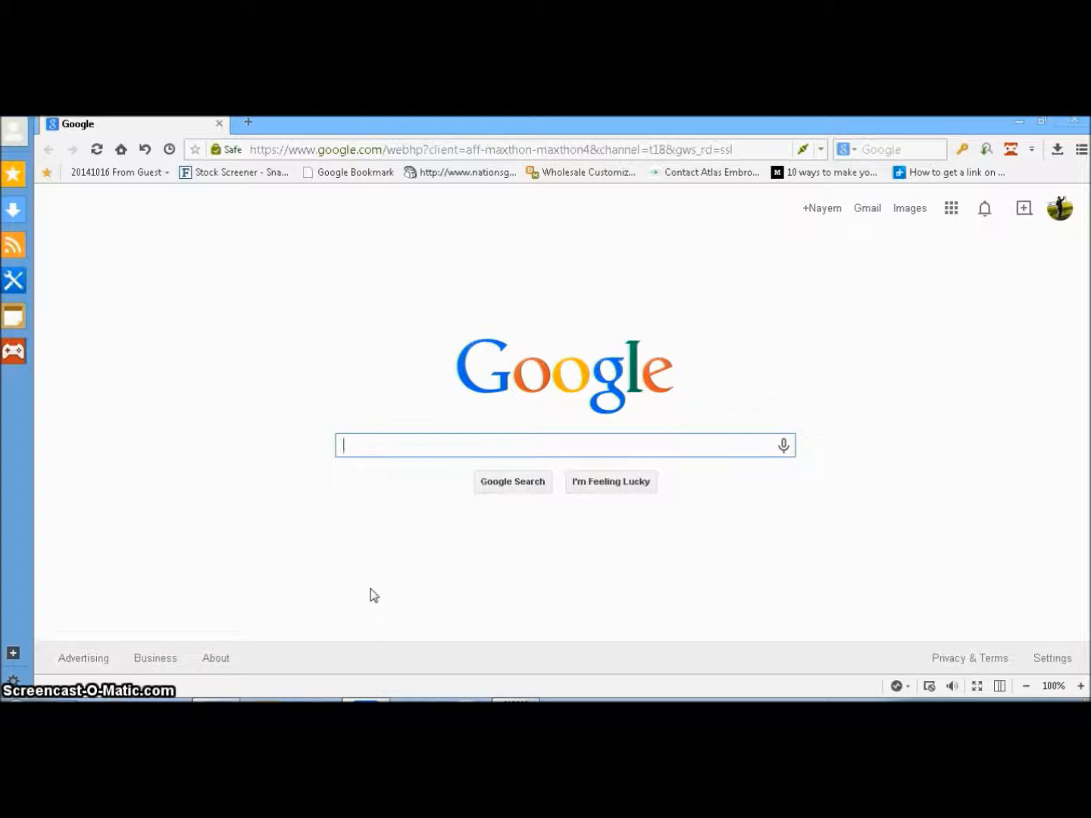
text(gree)
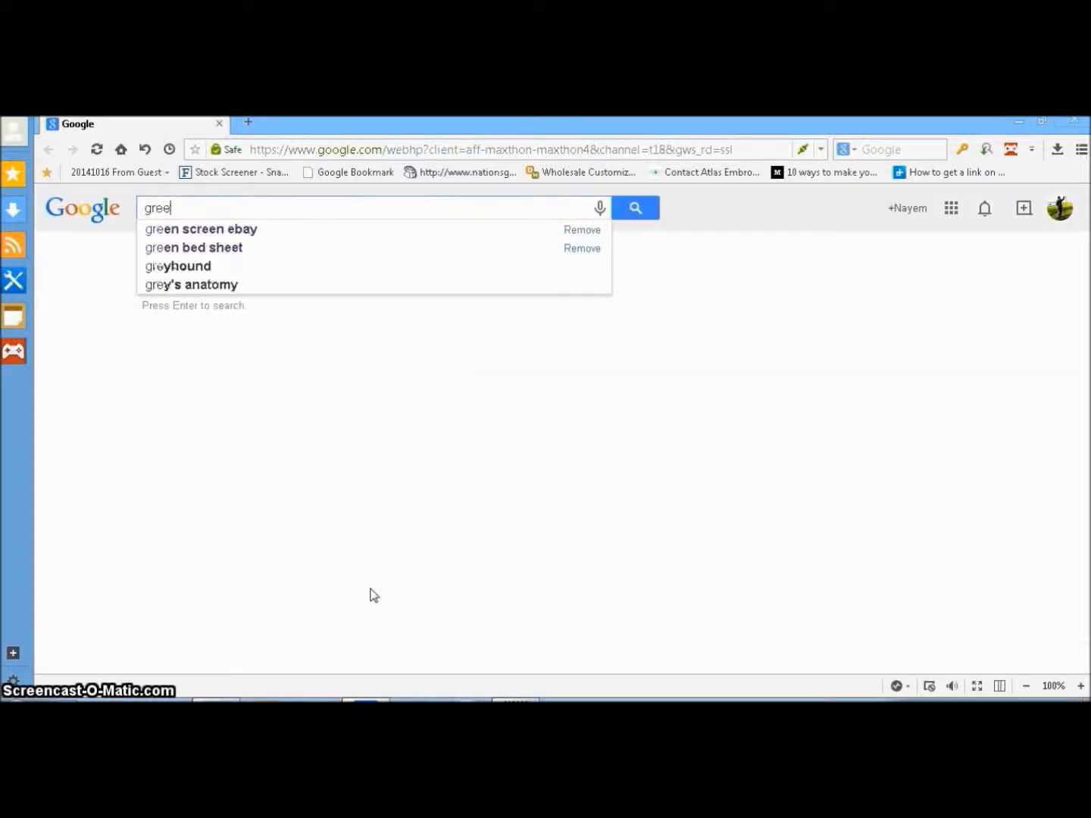
text(nc)
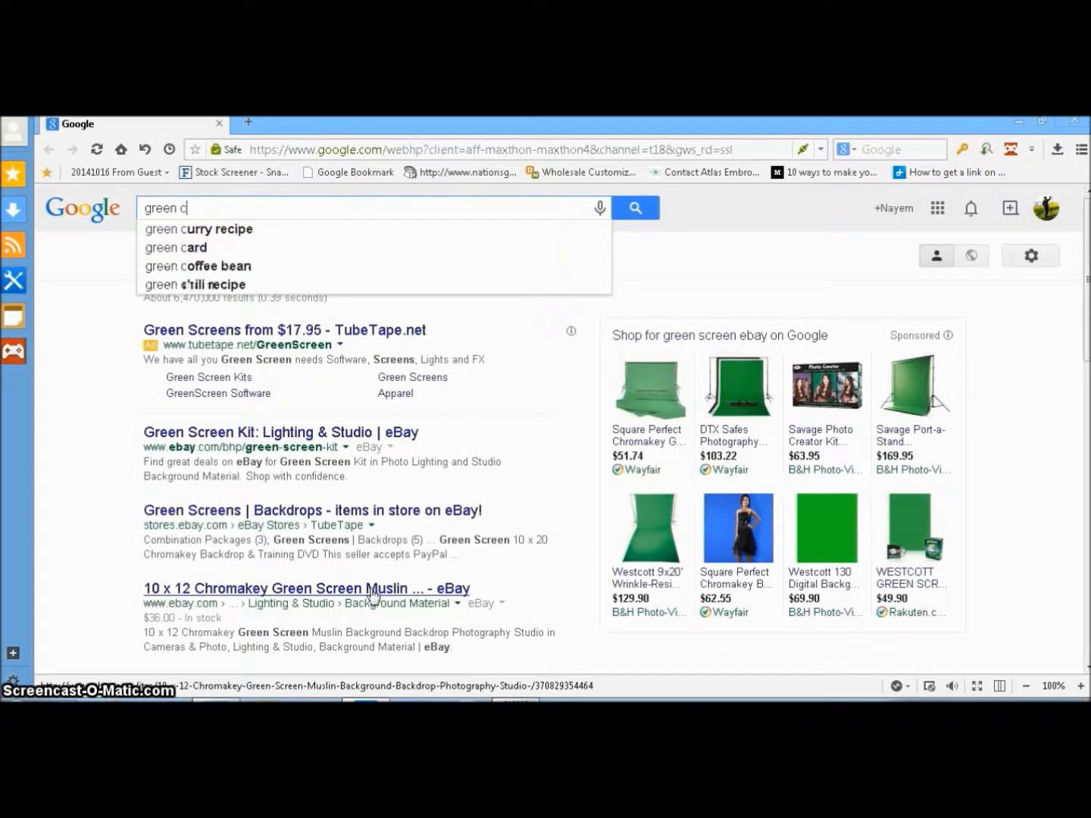
key(BackSpace)
key(BackSpace)
key(BackSpace)
key(BackSpace)
key(BackSpace)
key(BackSpace)
key(BackSpace)
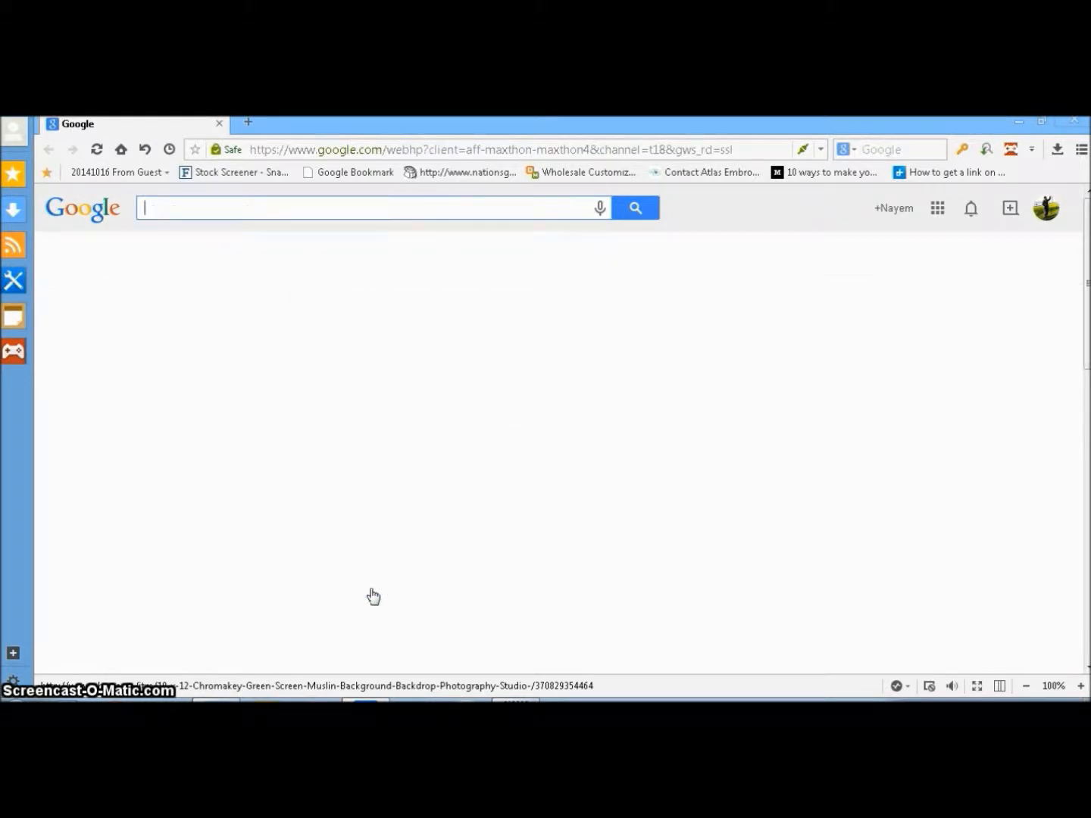
Search Google for "cool green backgrounds" and show the image results
text(cool g)
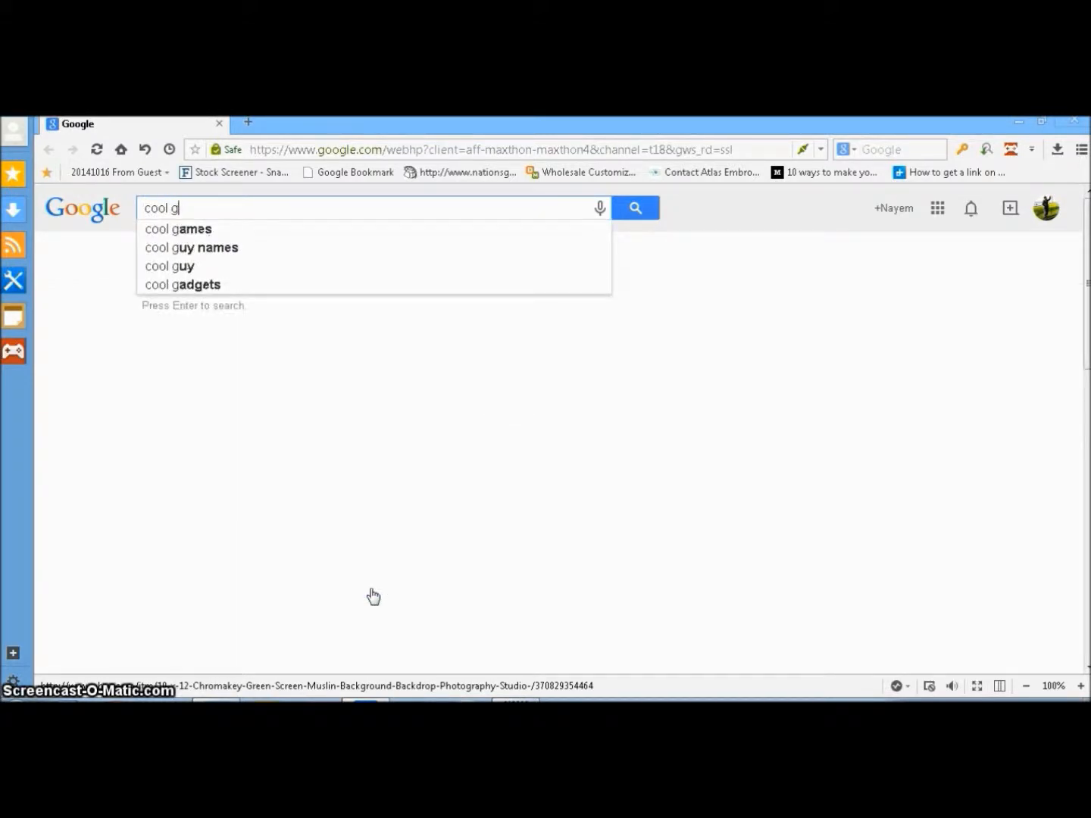
text(reen bsc)
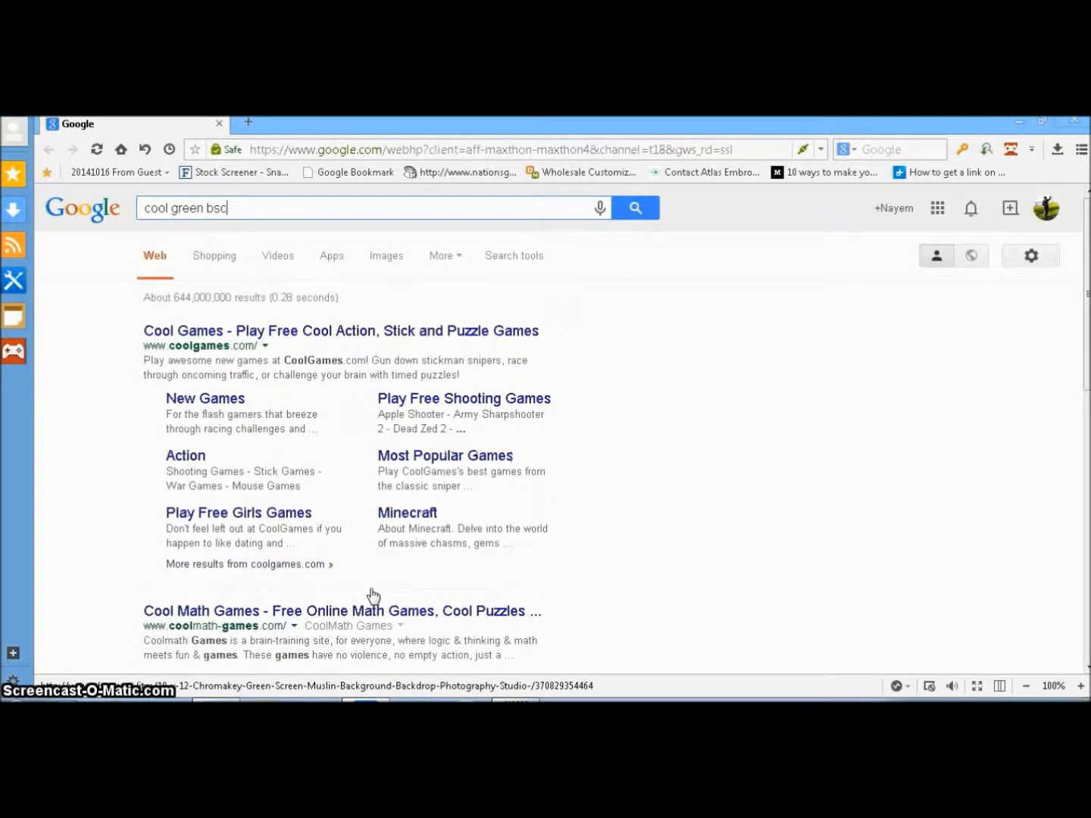
key(BackSpace)
key(Down)
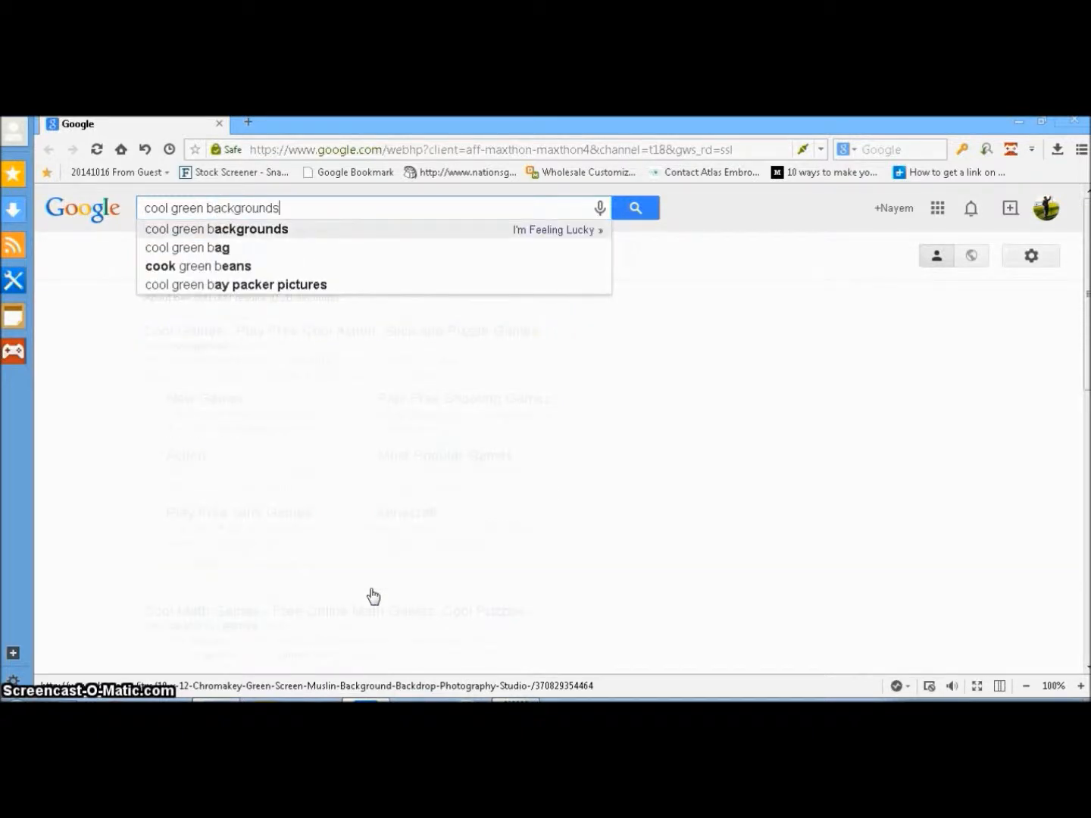
key(Return)
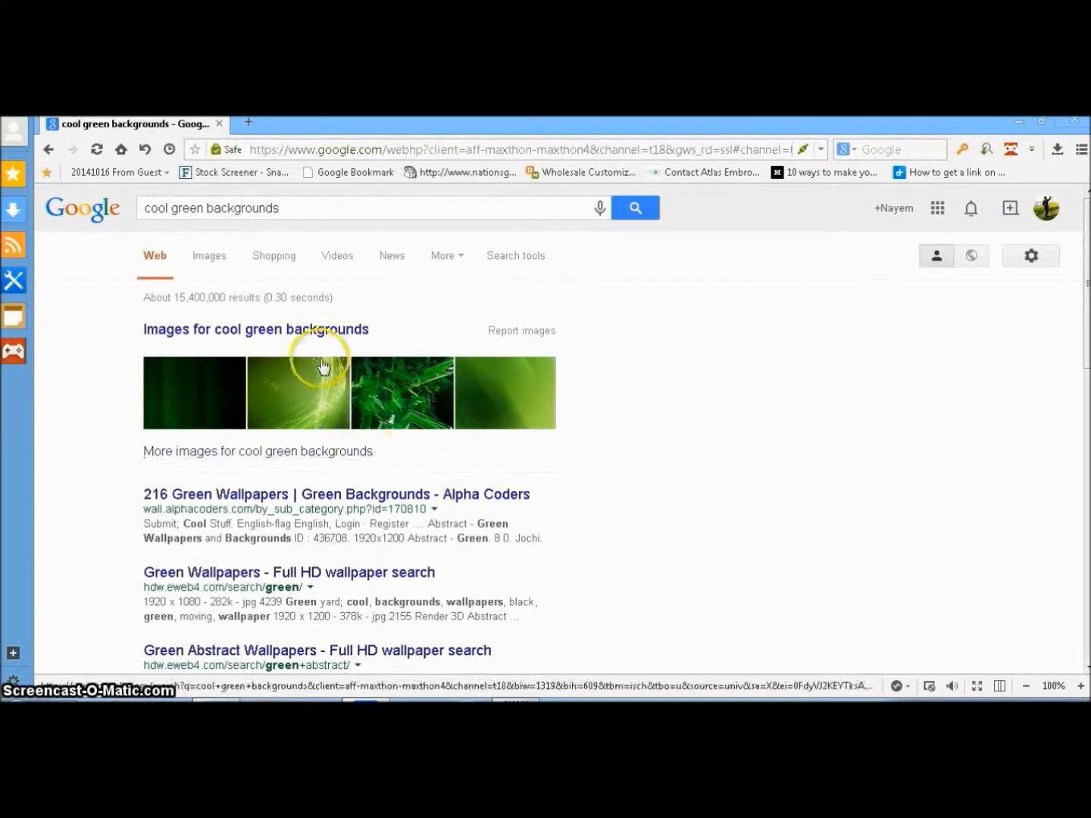
click(299, 331)
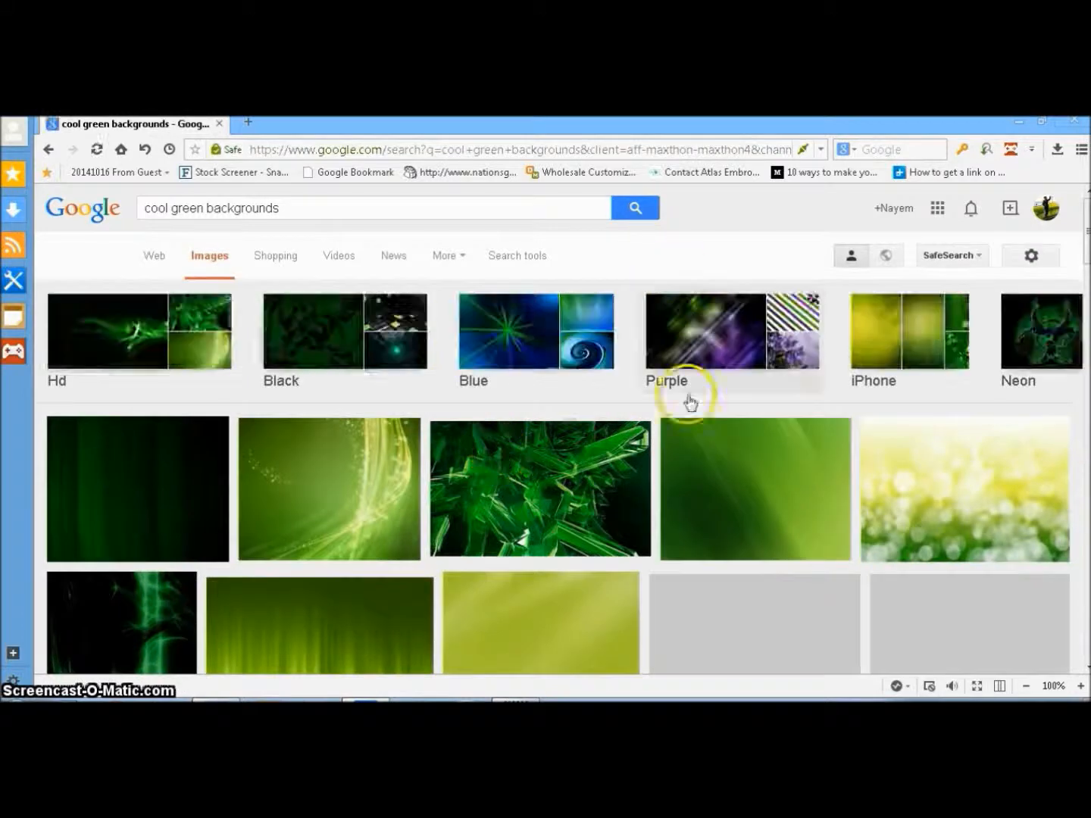
Open the green wallpaper with the grid of thin glowing lines at full size from the image results
mouse_move(1086, 201)
mouse_down()
mouse_move(1086, 244)
mouse_move(1086, 225)
mouse_up()
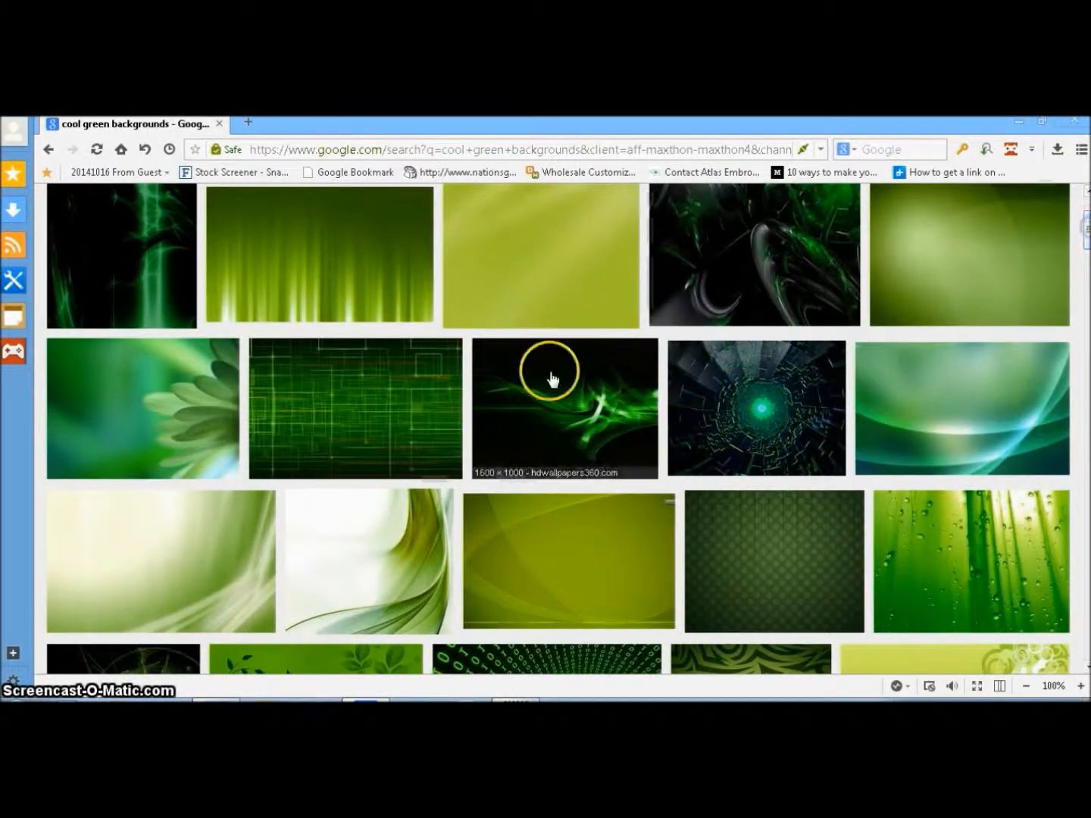
click(378, 421)
click(854, 415)
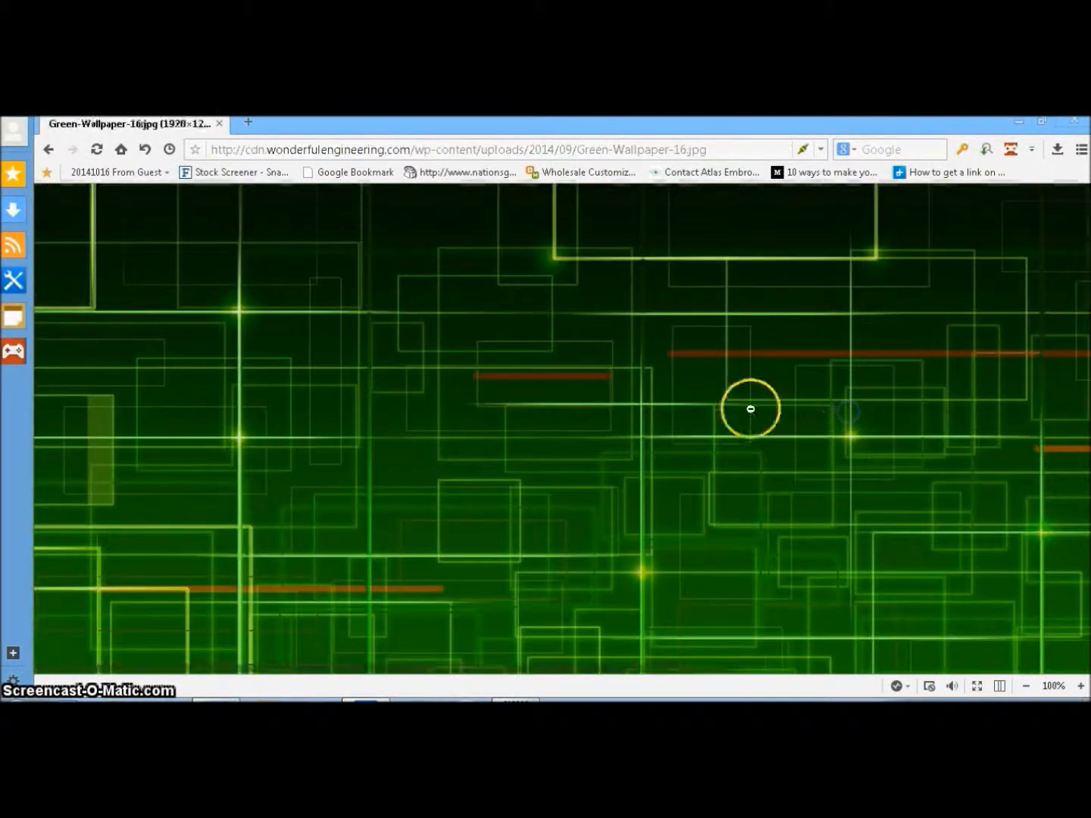
Save the full-size green wallpaper image to the desktop and close the browser
right_click(602, 381)
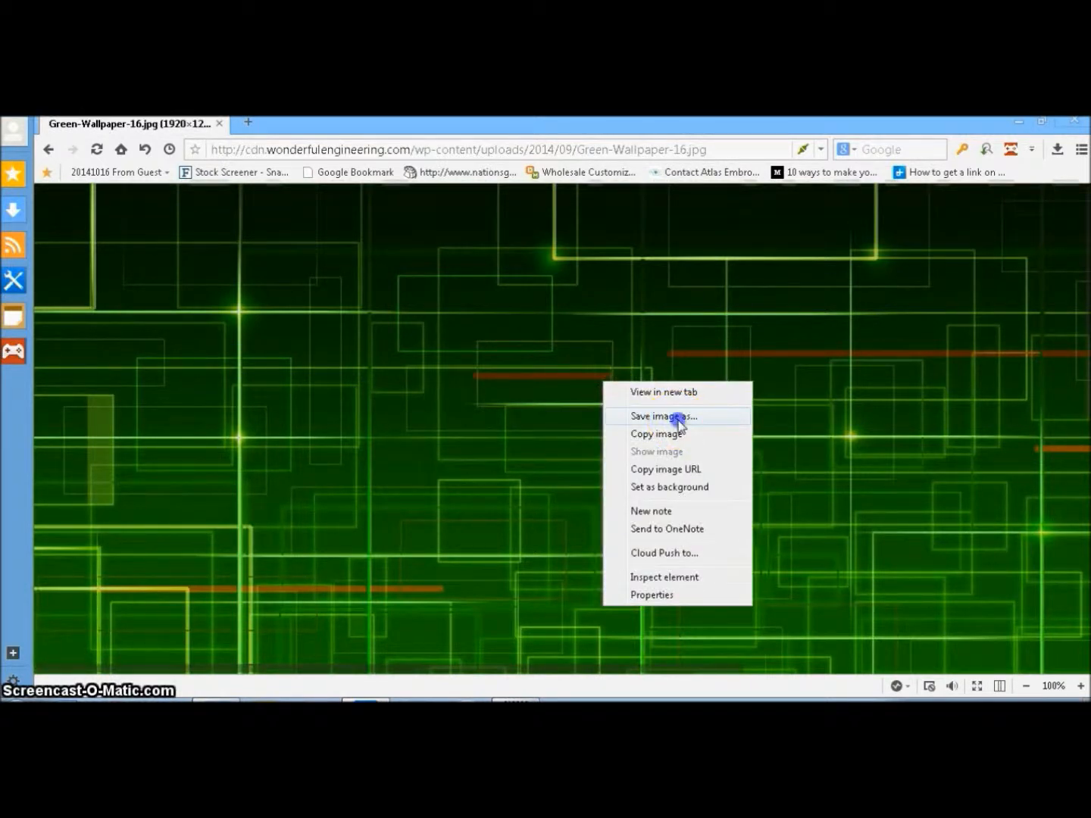
click(678, 416)
click(60, 222)
click(371, 473)
click(1044, 125)
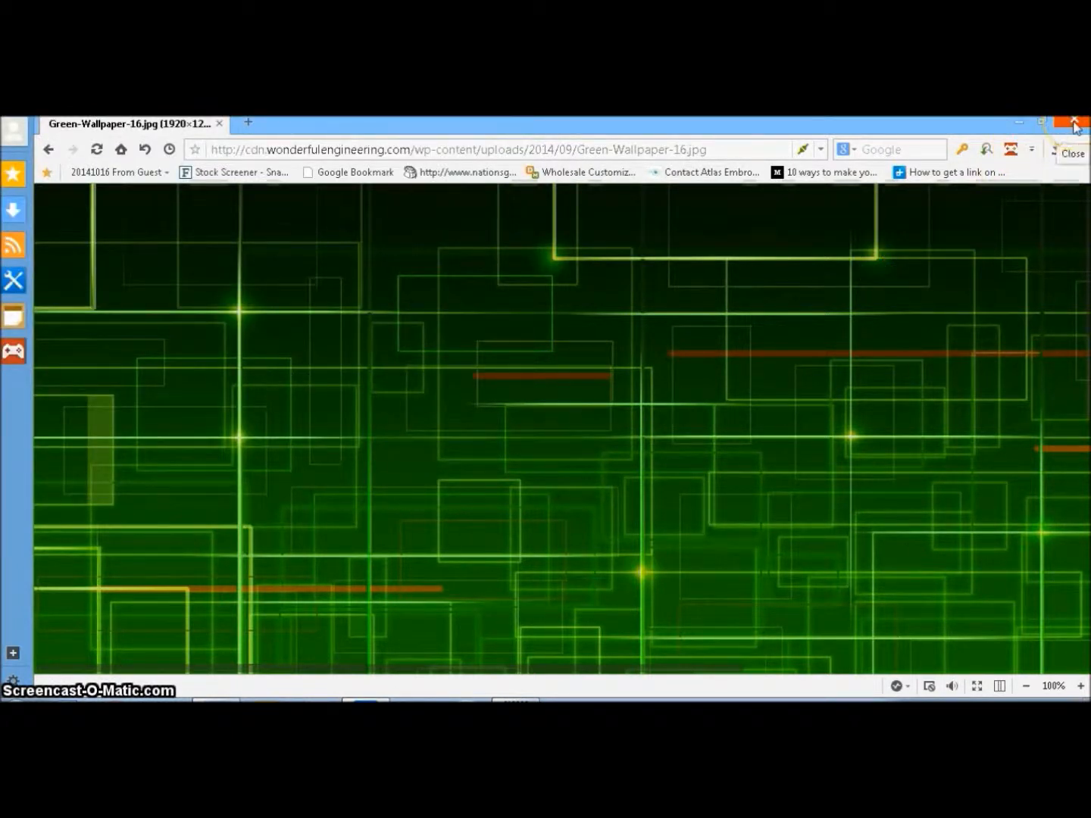
click(1076, 126)
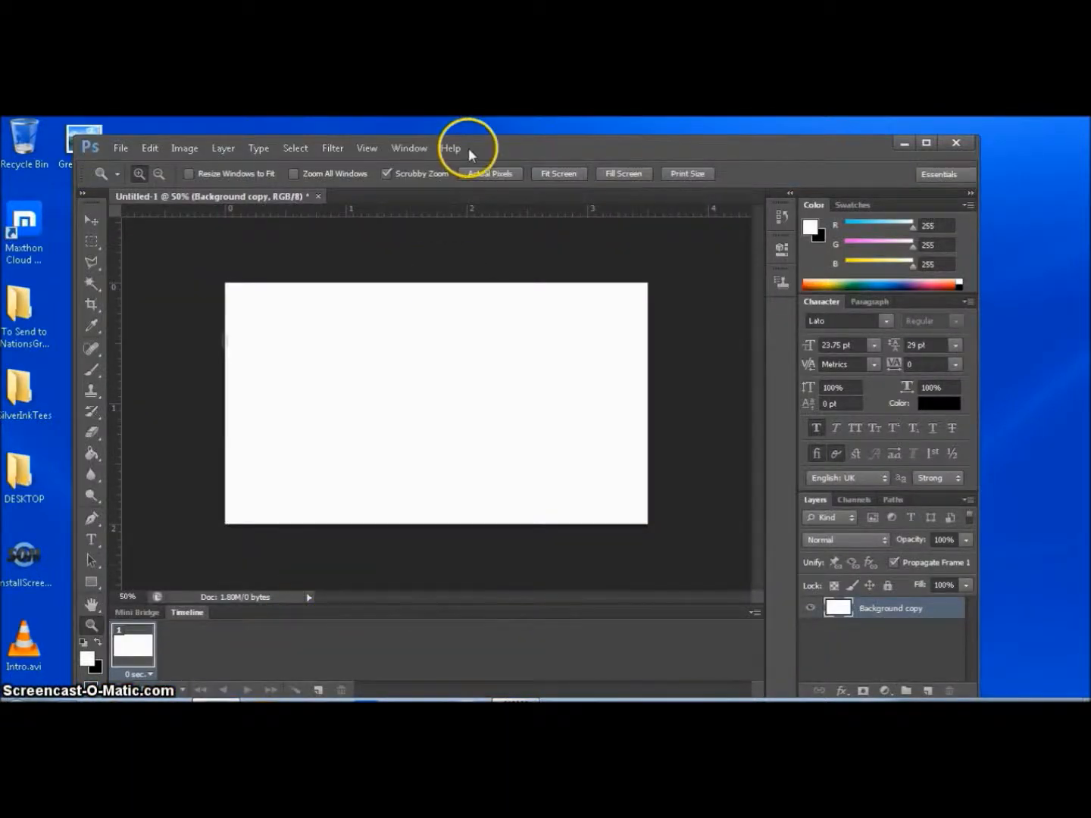
Place the green wallpaper image from the desktop into the open document and maximize the Photoshop window
drag(560, 142, 609, 141)
drag(82, 139, 451, 353)
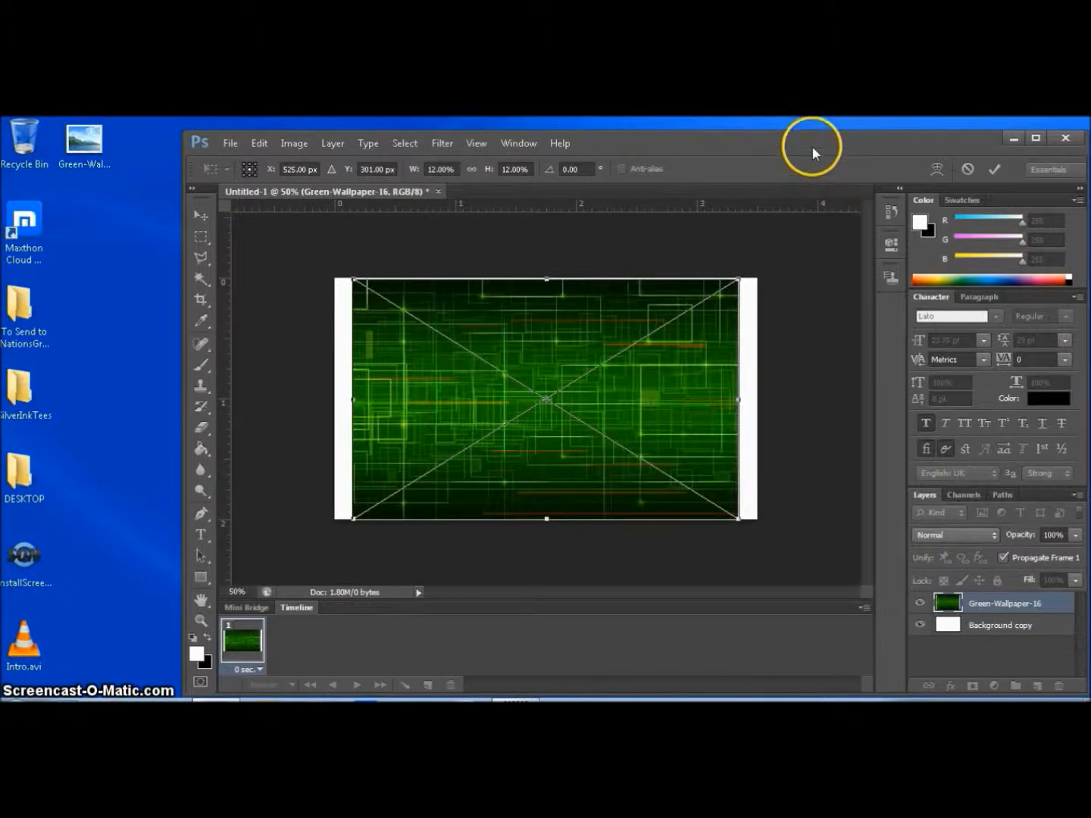
double_click(812, 147)
Stretch the placed wallpaper to cover the whole canvas, about 13.13% wide and 11.98% high, and commit the transform
mouse_move(656, 395)
mouse_down()
mouse_move(640, 390)
mouse_move(665, 390)
mouse_up()
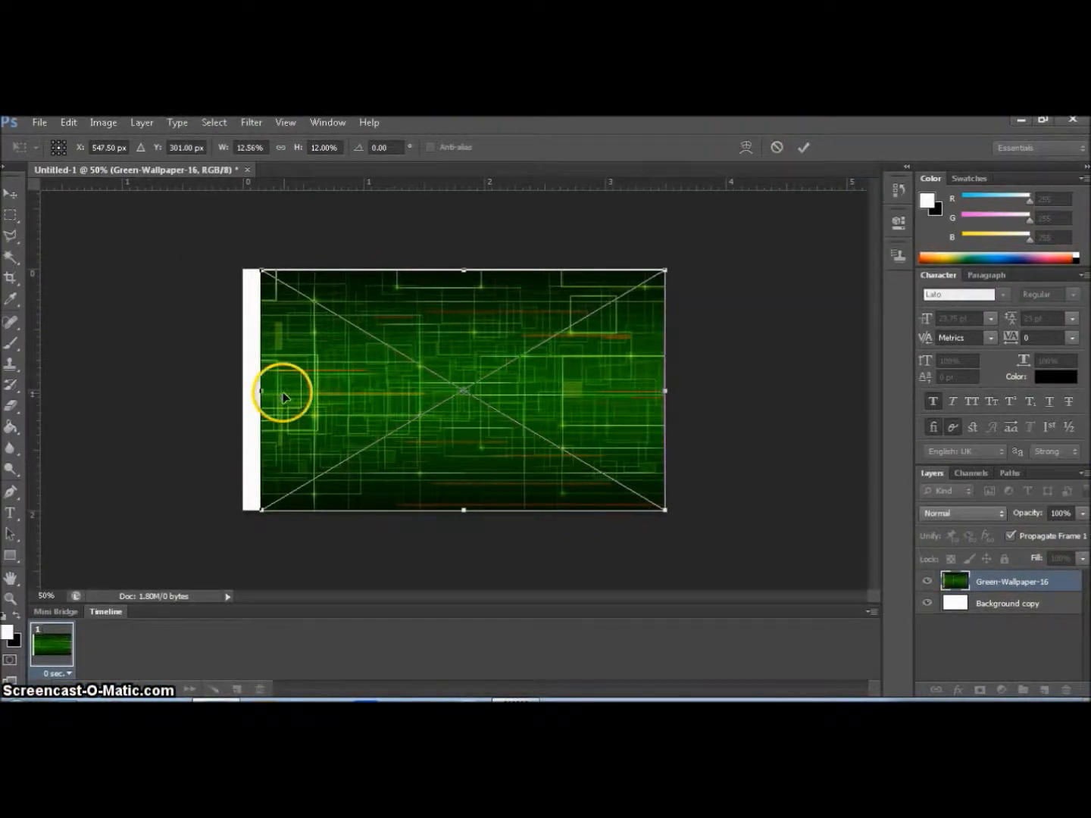
mouse_move(259, 388)
mouse_down()
mouse_move(200, 389)
mouse_move(263, 388)
mouse_up()
drag(203, 392, 152, 392)
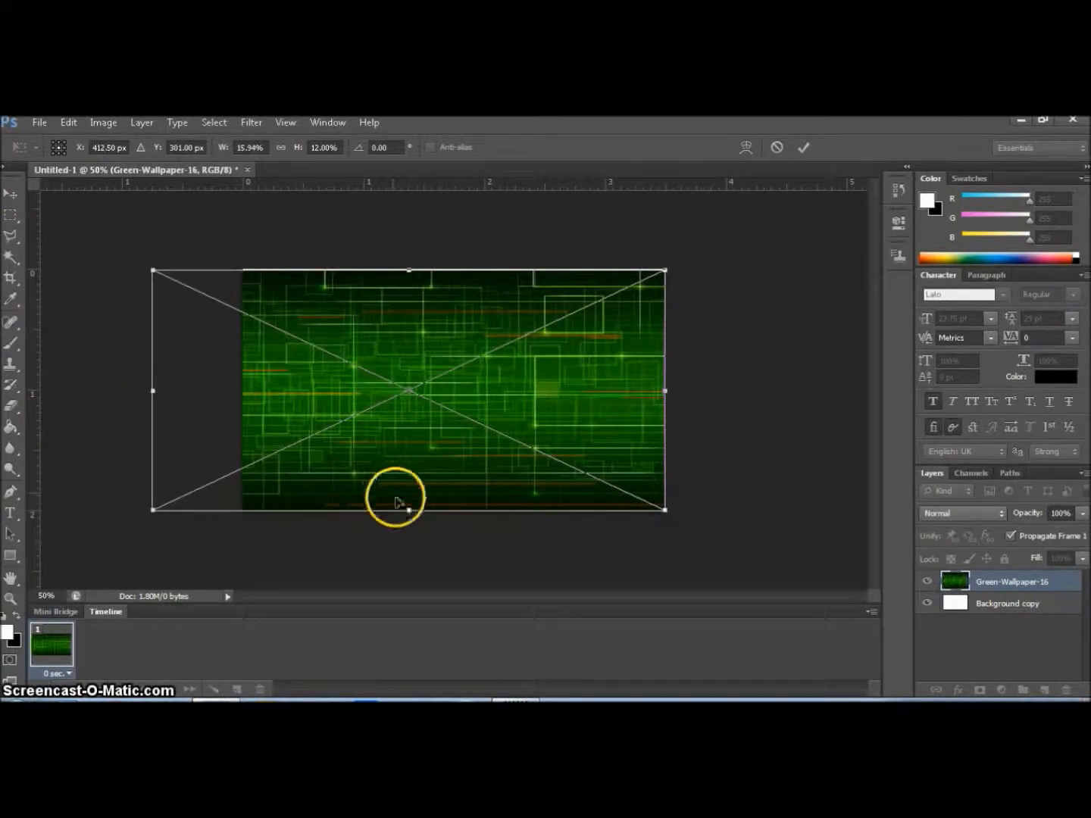
mouse_move(407, 511)
mouse_down()
mouse_move(409, 583)
mouse_move(410, 510)
mouse_up()
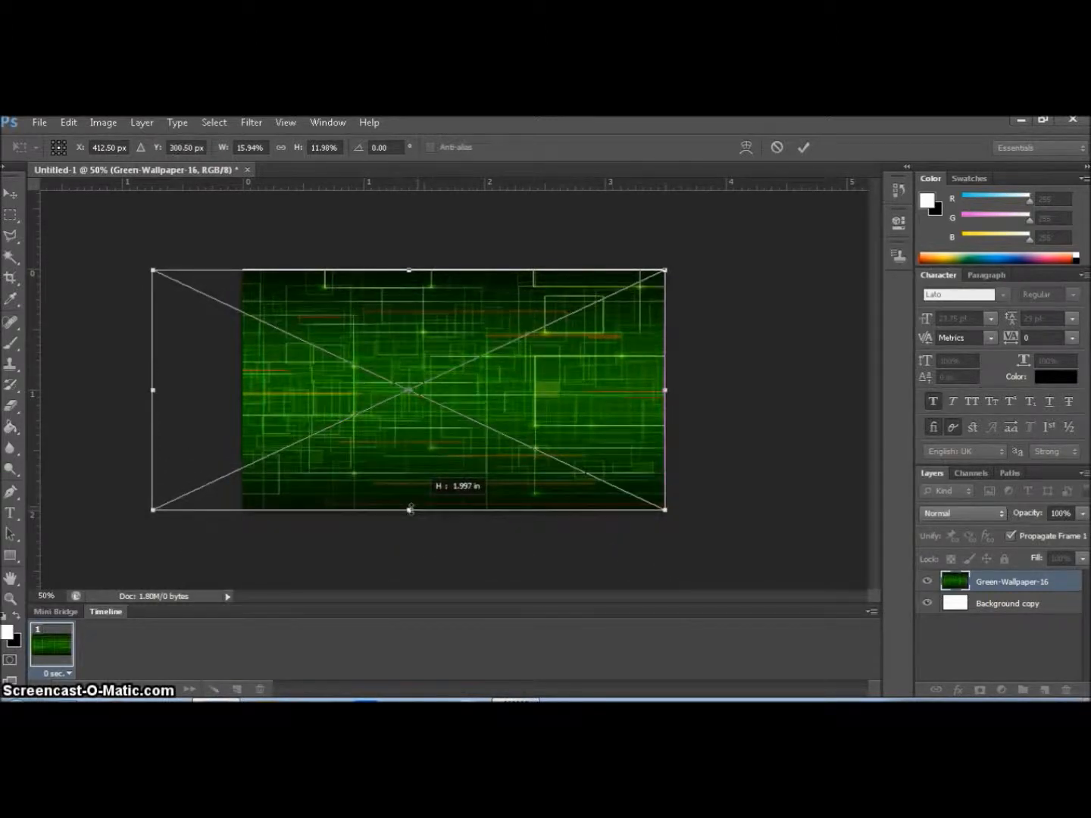
drag(154, 390, 243, 390)
click(151, 427)
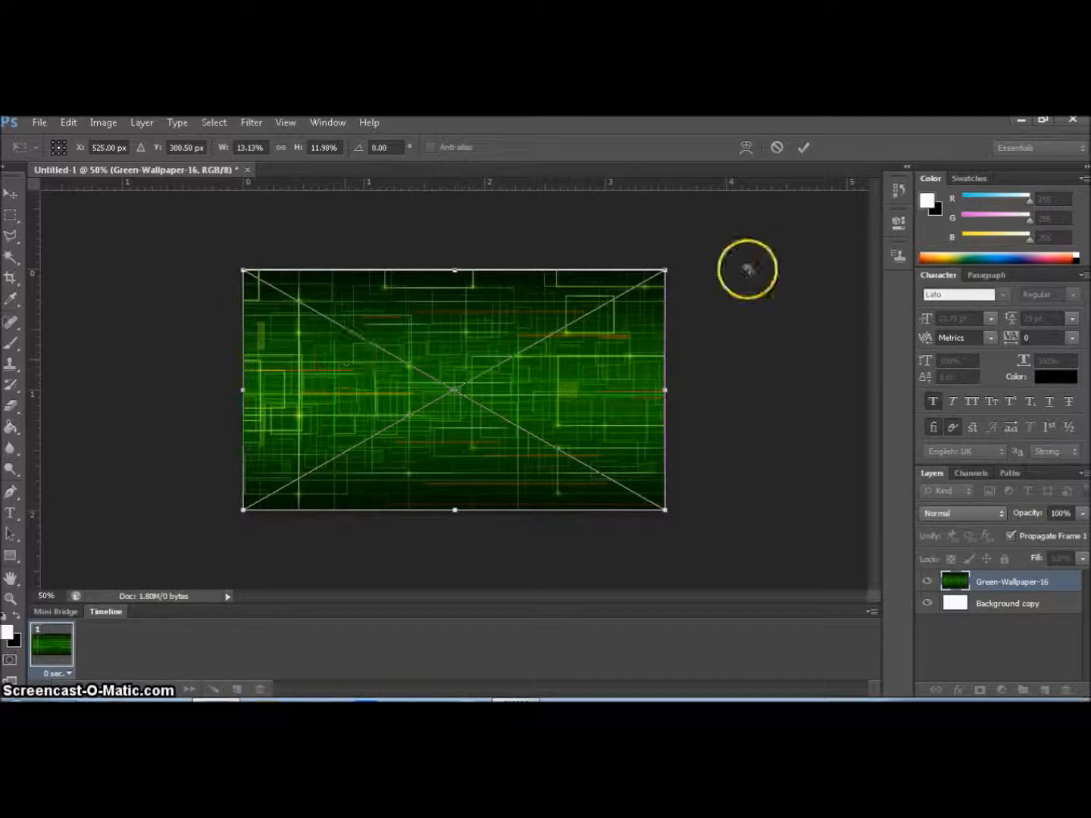
click(802, 148)
Rasterize the Green-Wallpaper-16 layer
key(z)
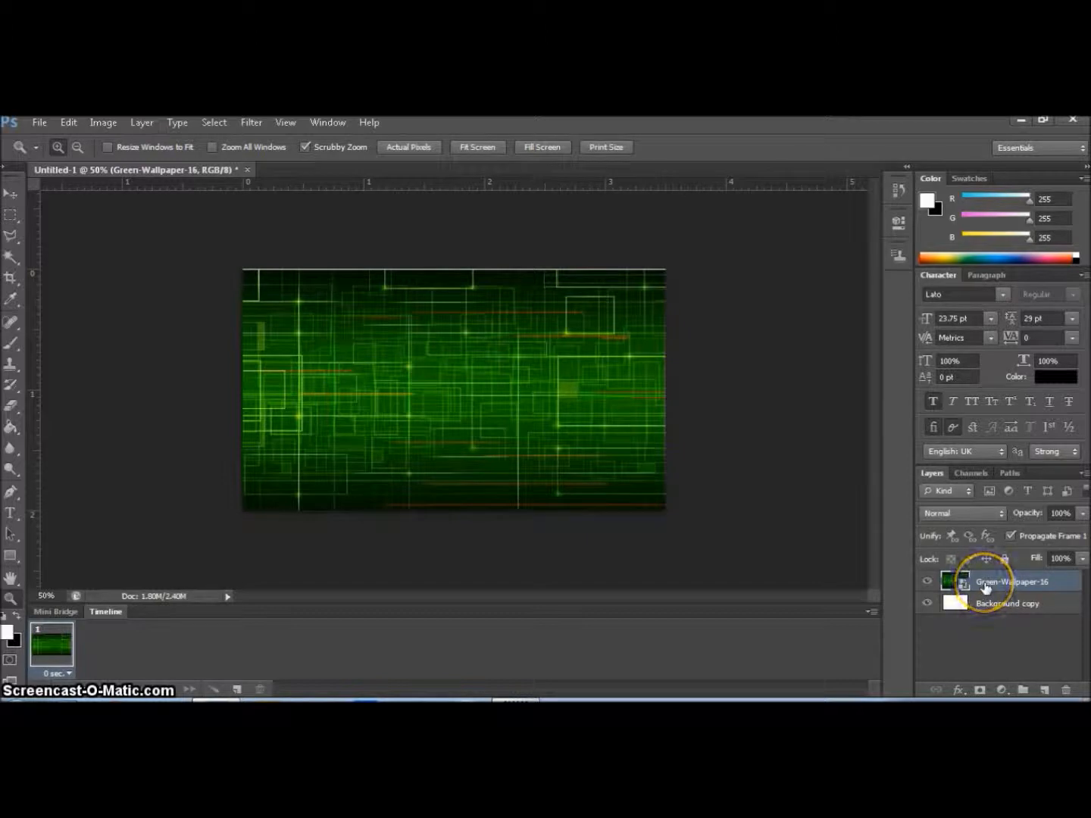
right_click(984, 584)
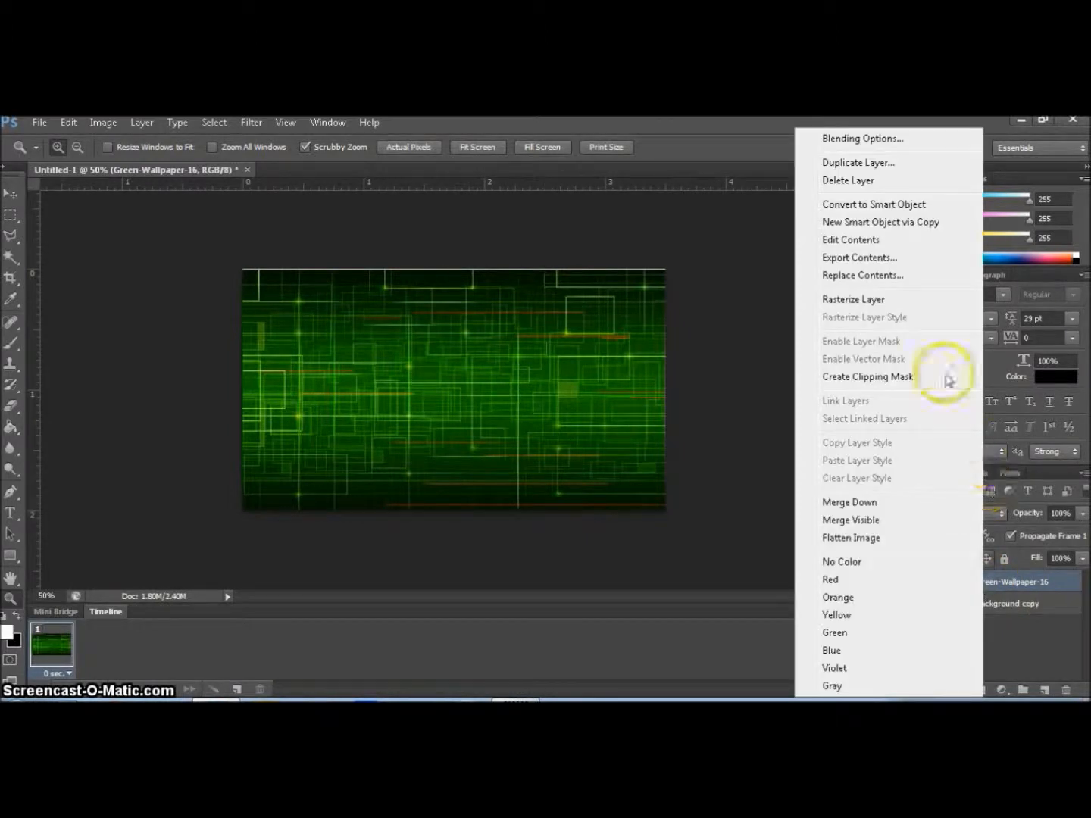
click(908, 299)
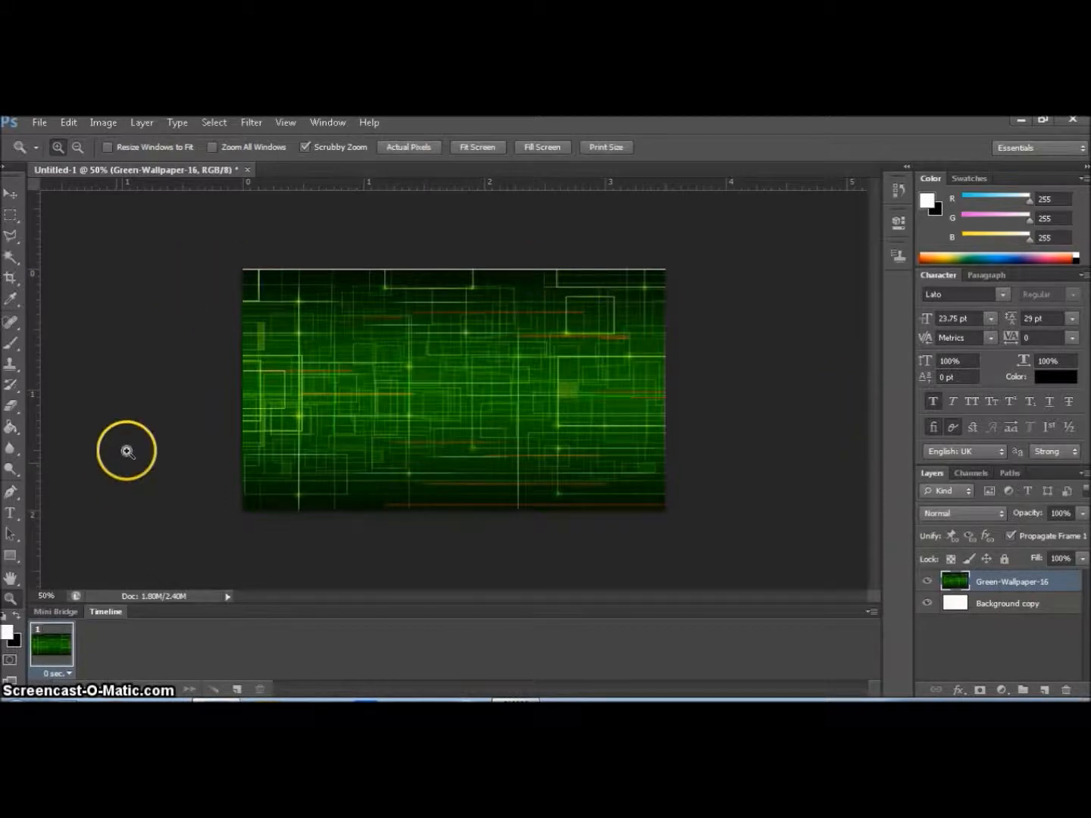
Add a text box across the upper part of the card with the title "Tech Store"
click(11, 513)
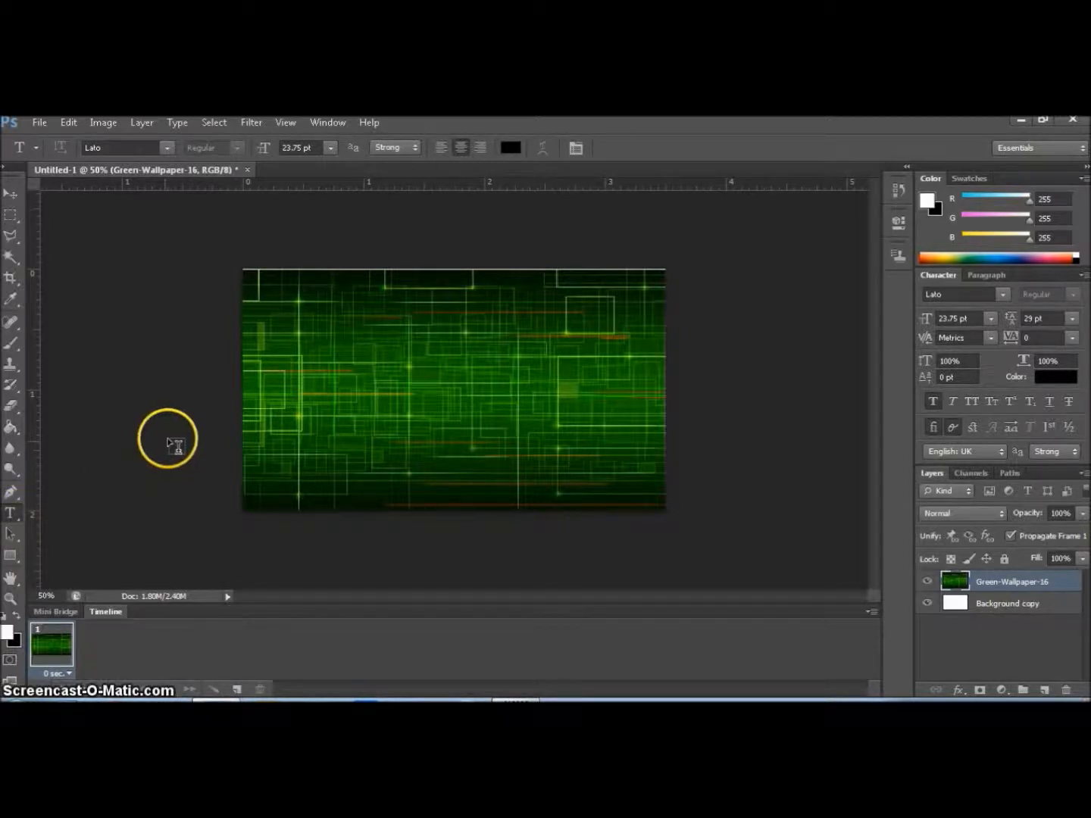
drag(318, 291, 617, 357)
key(Escape)
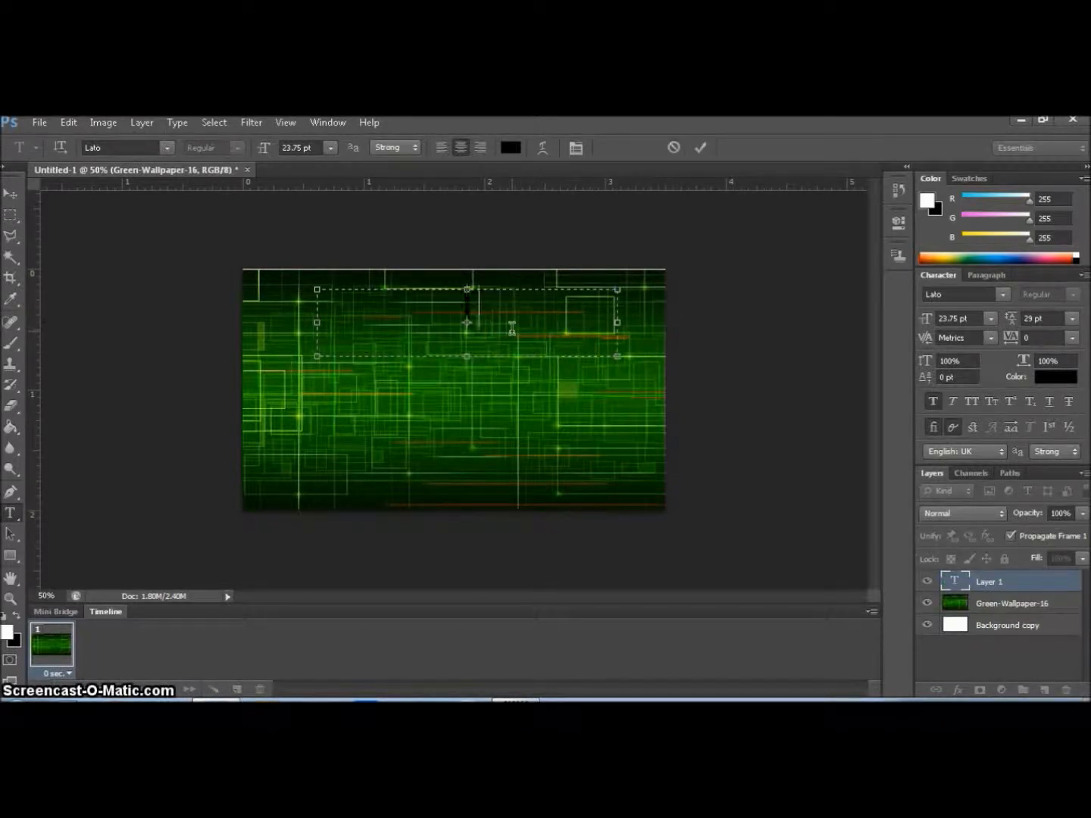
text(Tech Store)
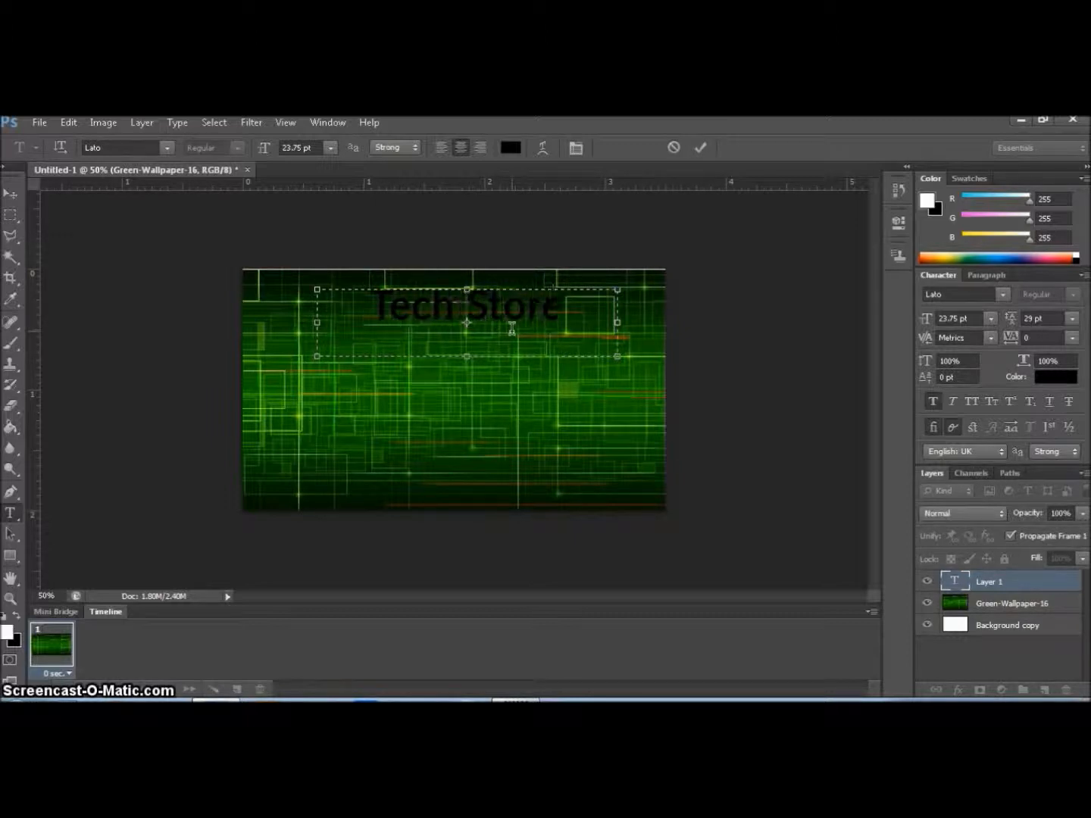
Set the color of the whole "Tech Store" title to white (ffffff) and commit the text
click(581, 316)
triple_click(580, 316)
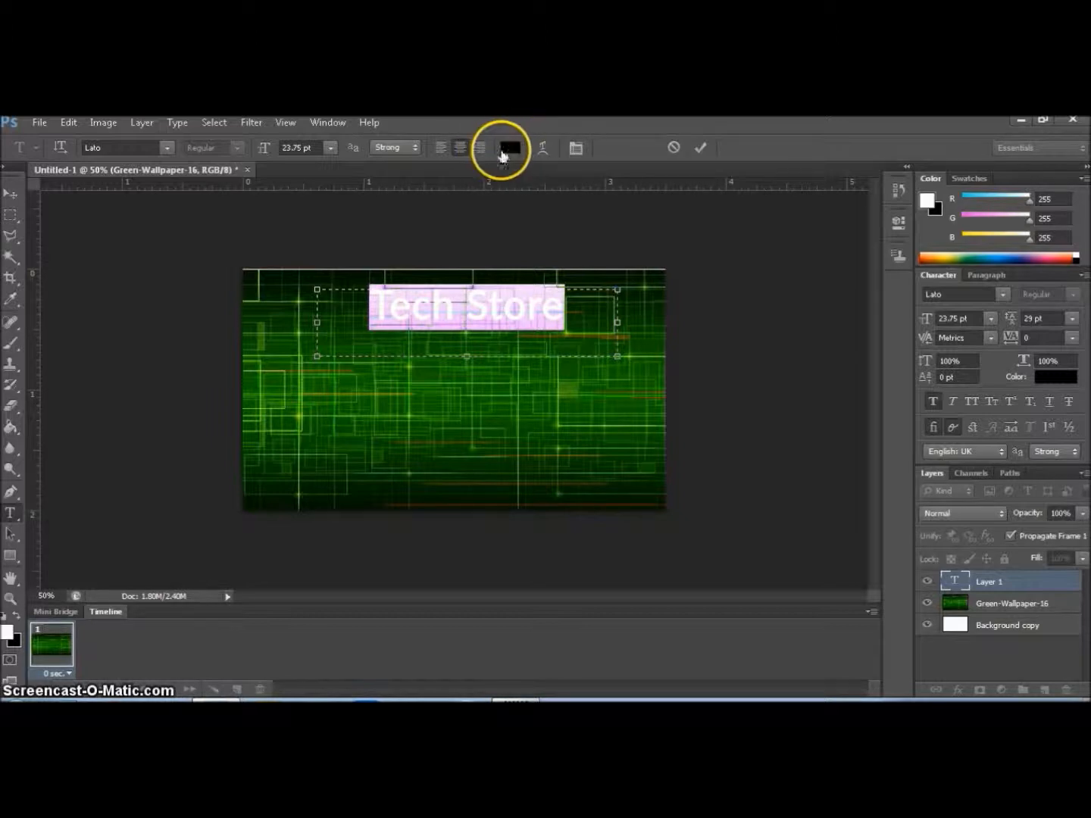
click(506, 150)
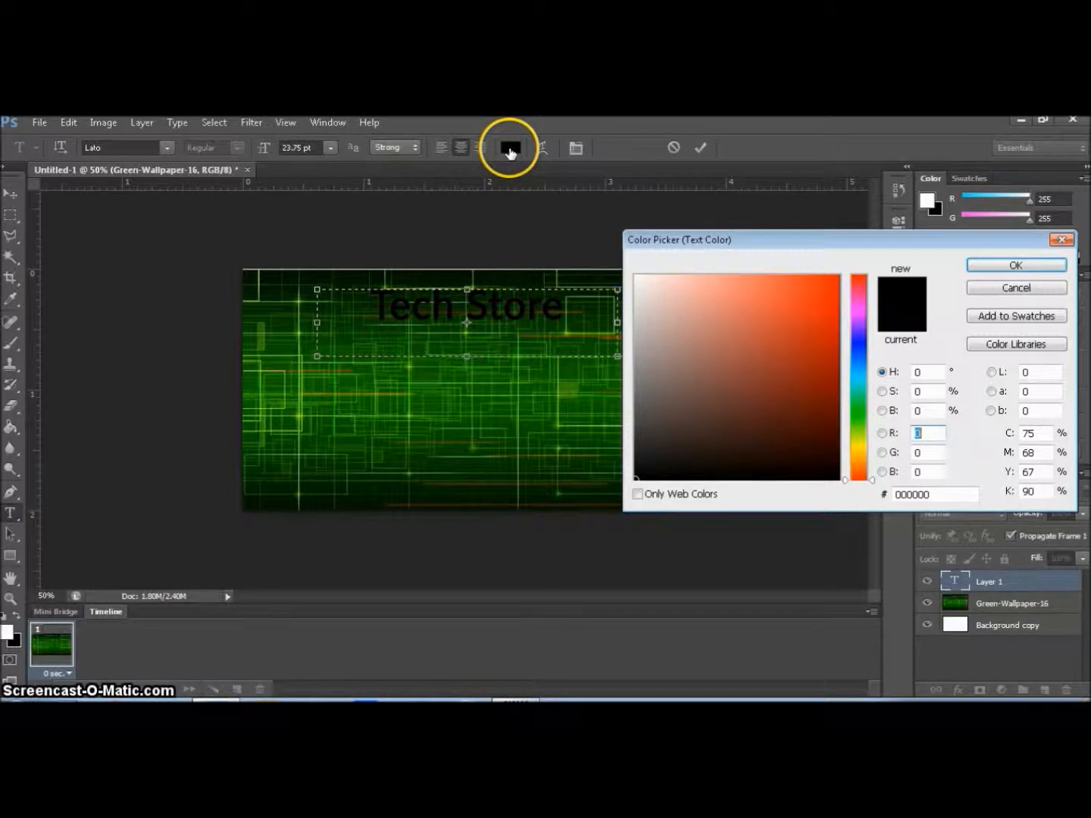
drag(637, 311, 684, 322)
click(823, 297)
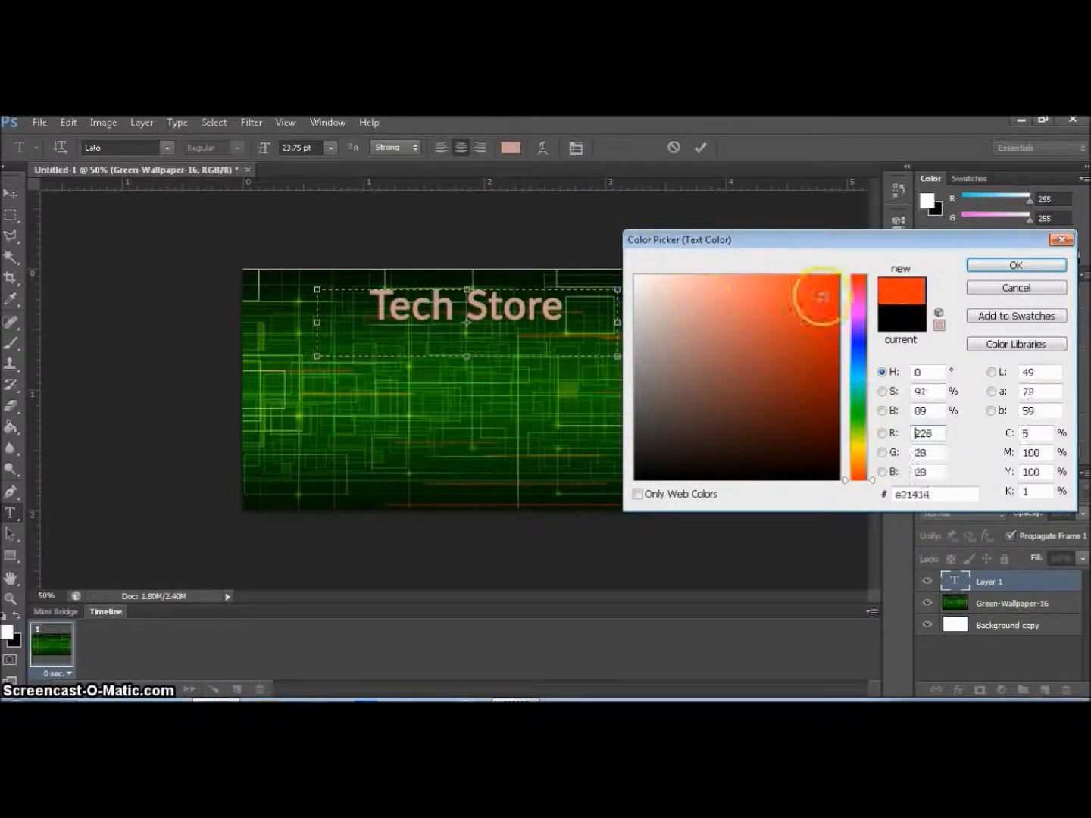
drag(867, 377, 860, 334)
click(798, 292)
text(ffffff)
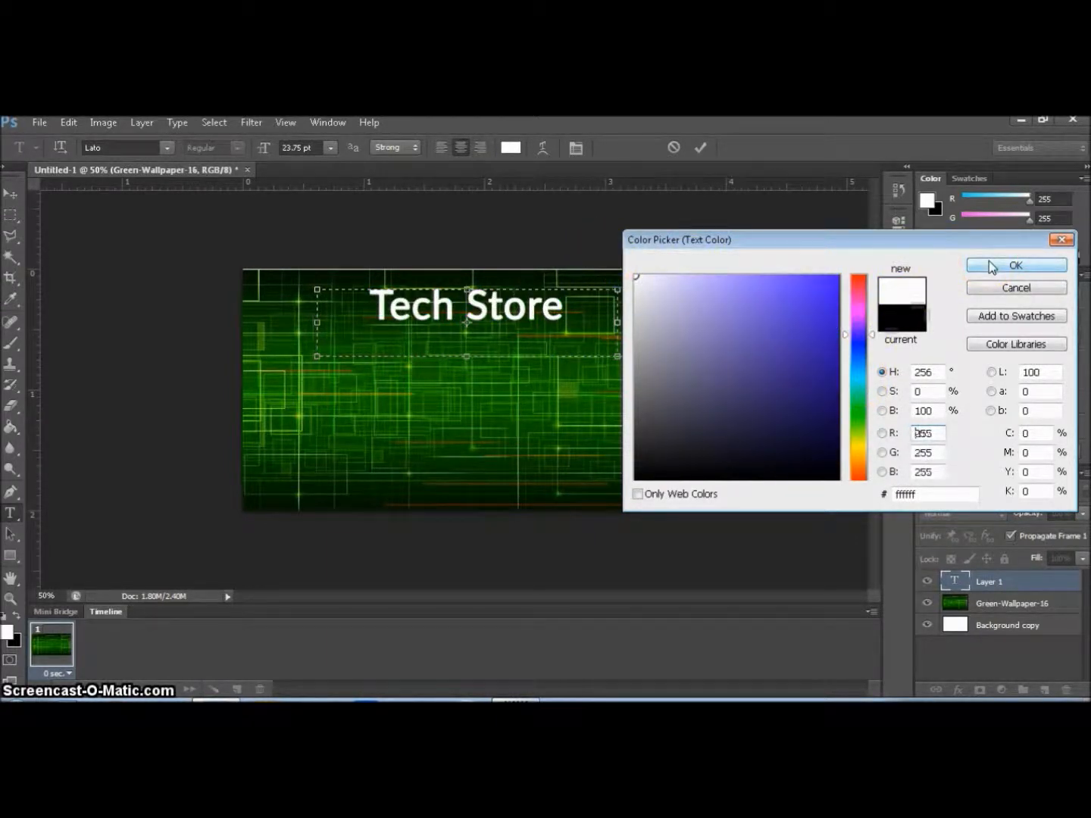
click(990, 267)
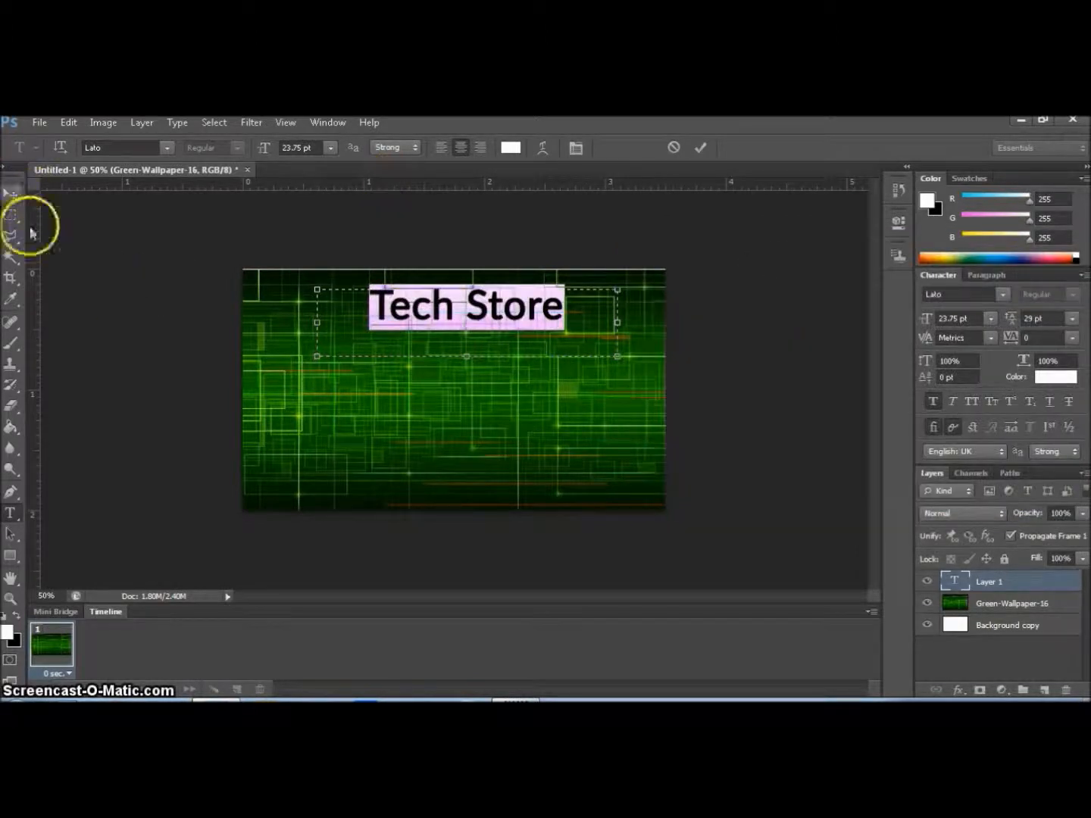
click(9, 197)
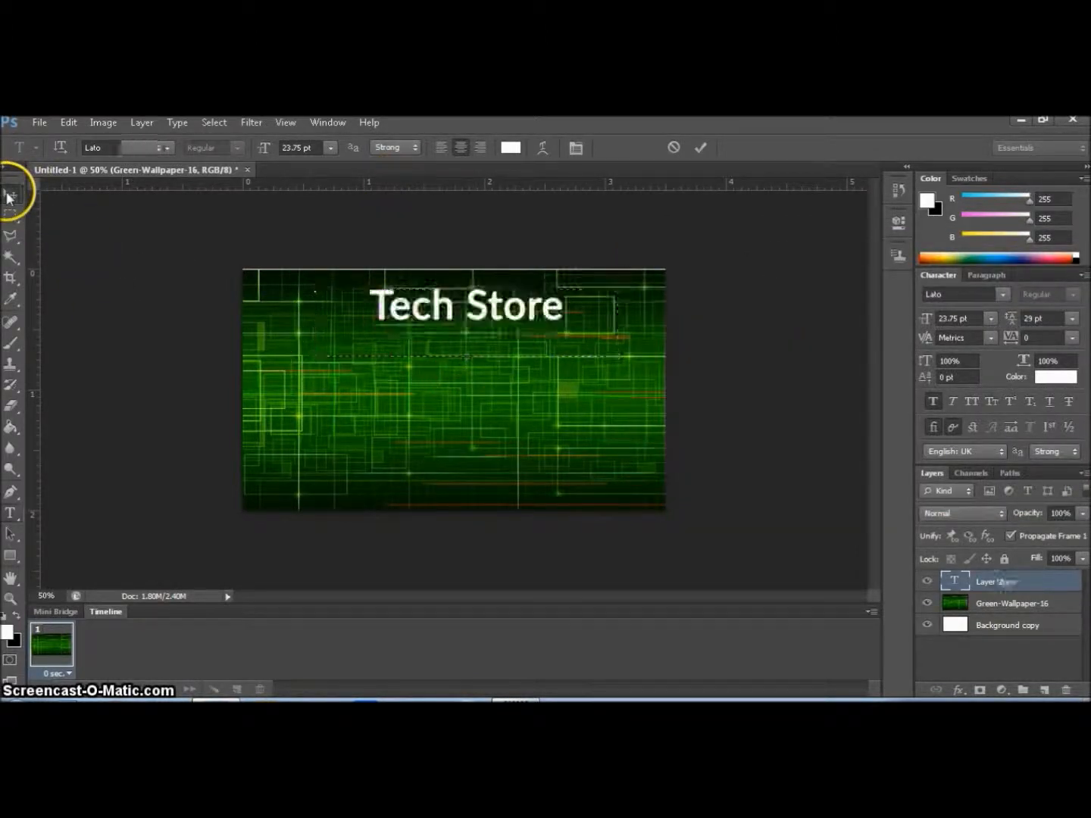
Change the font of the "Tech Store" title to Good Times
click(1001, 294)
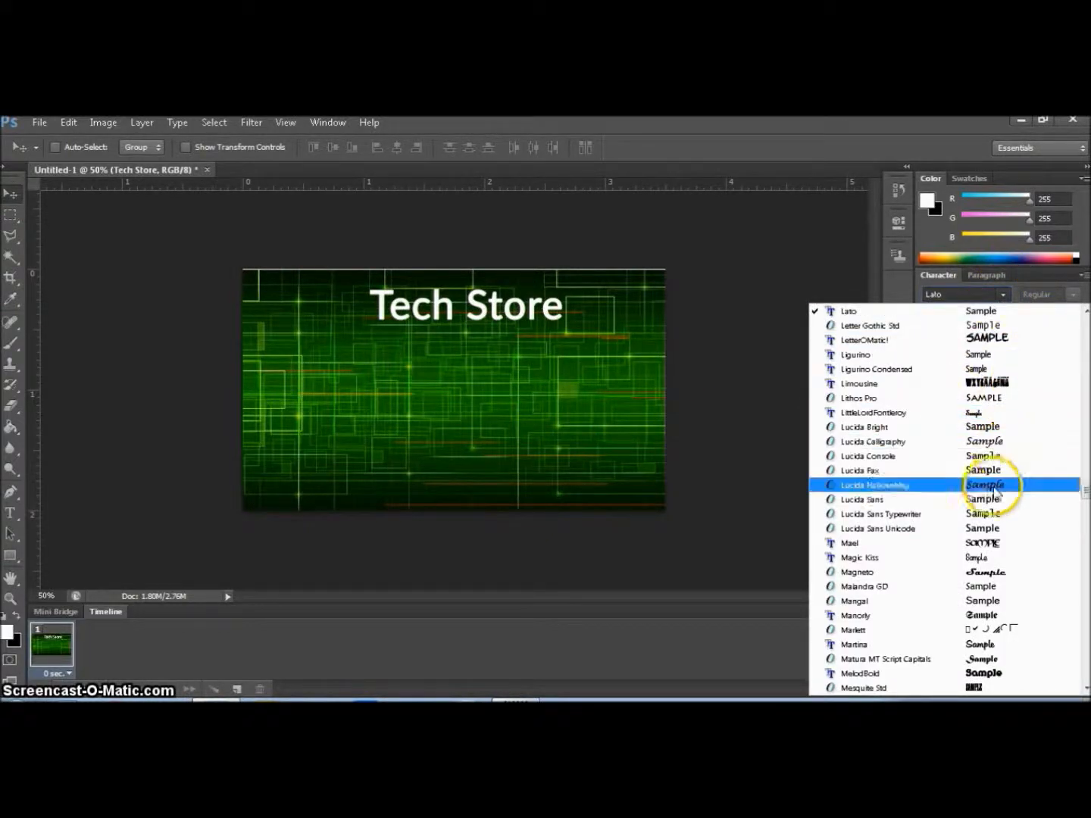
drag(1084, 490, 1086, 450)
click(1032, 453)
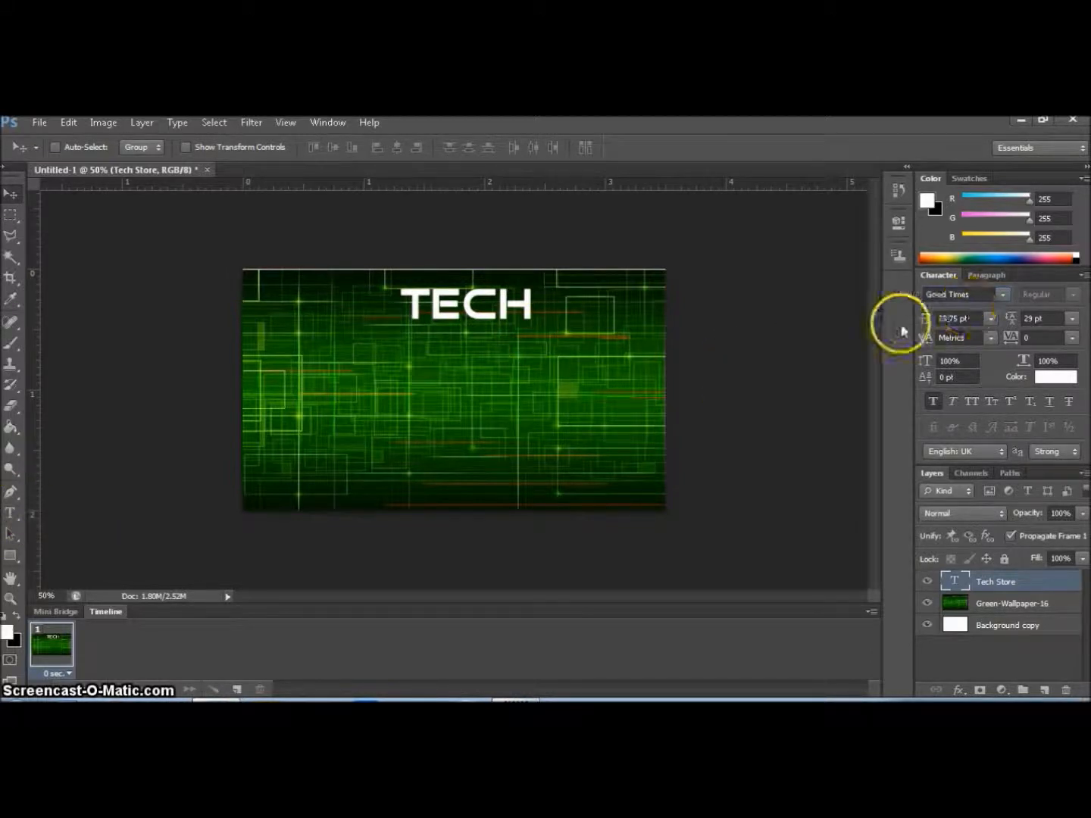
Widen the title's text box so both words fit on one line, and center the title near the card's upper edge
click(16, 515)
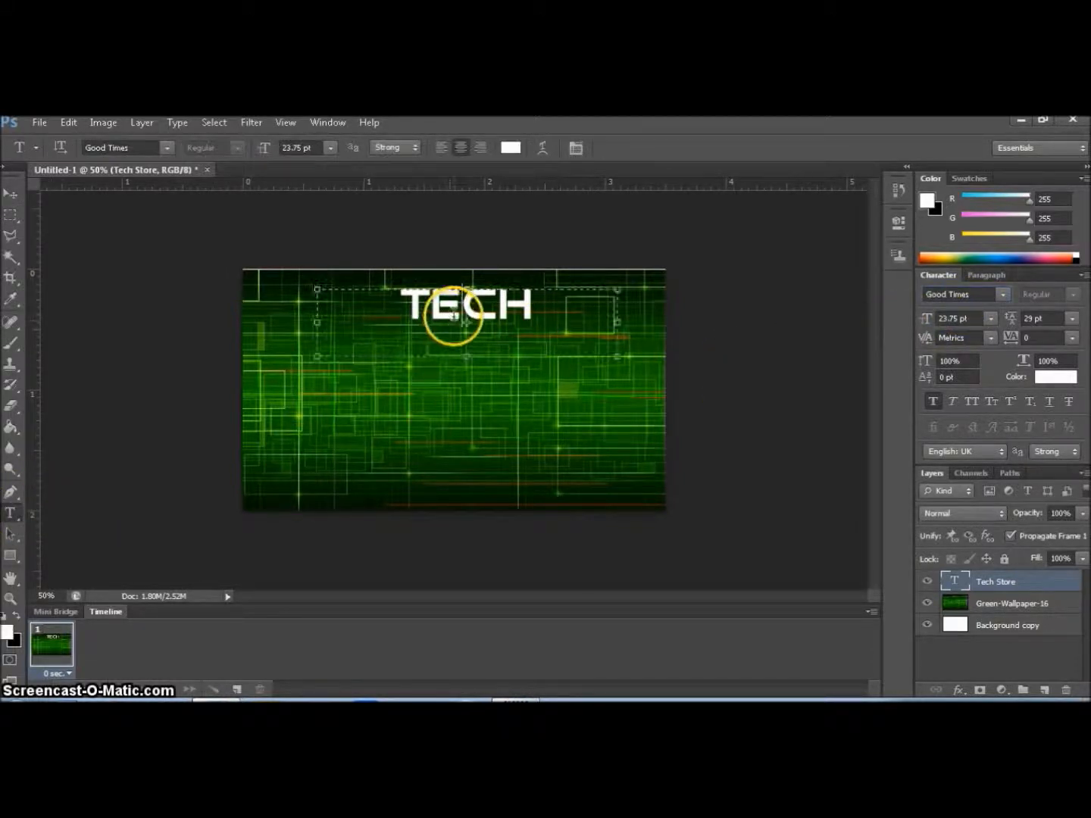
click(455, 317)
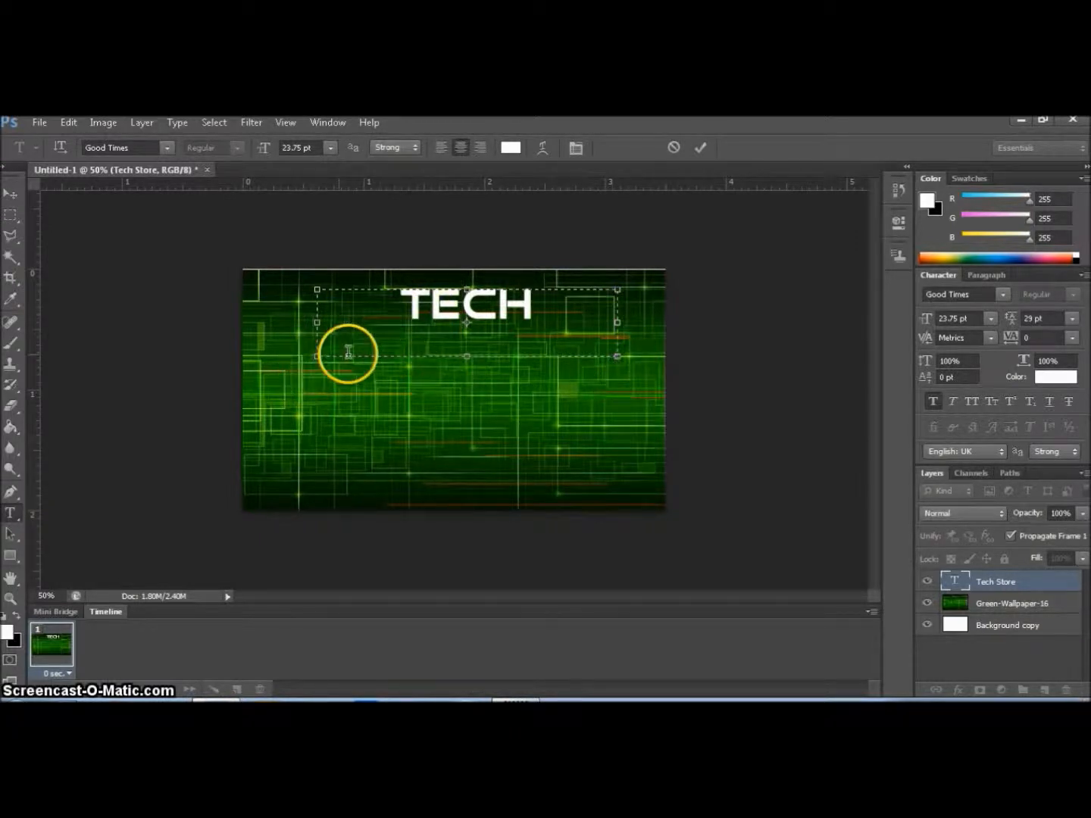
drag(317, 356, 253, 365)
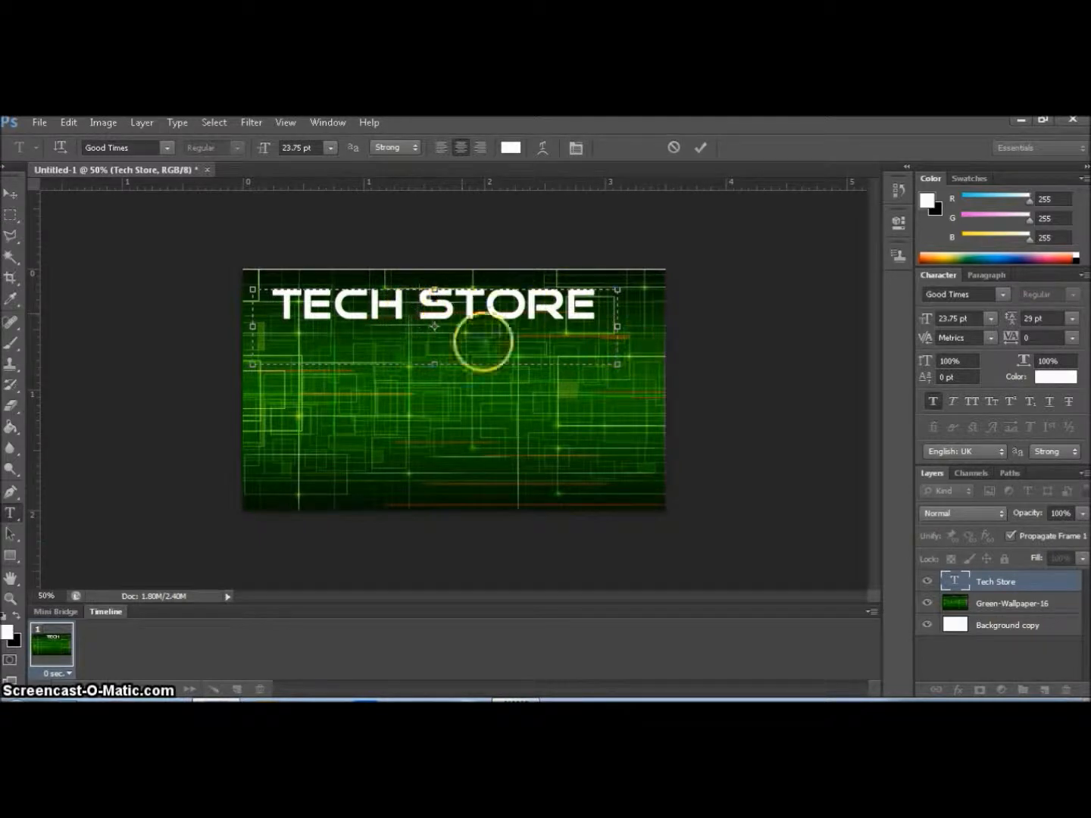
click(18, 198)
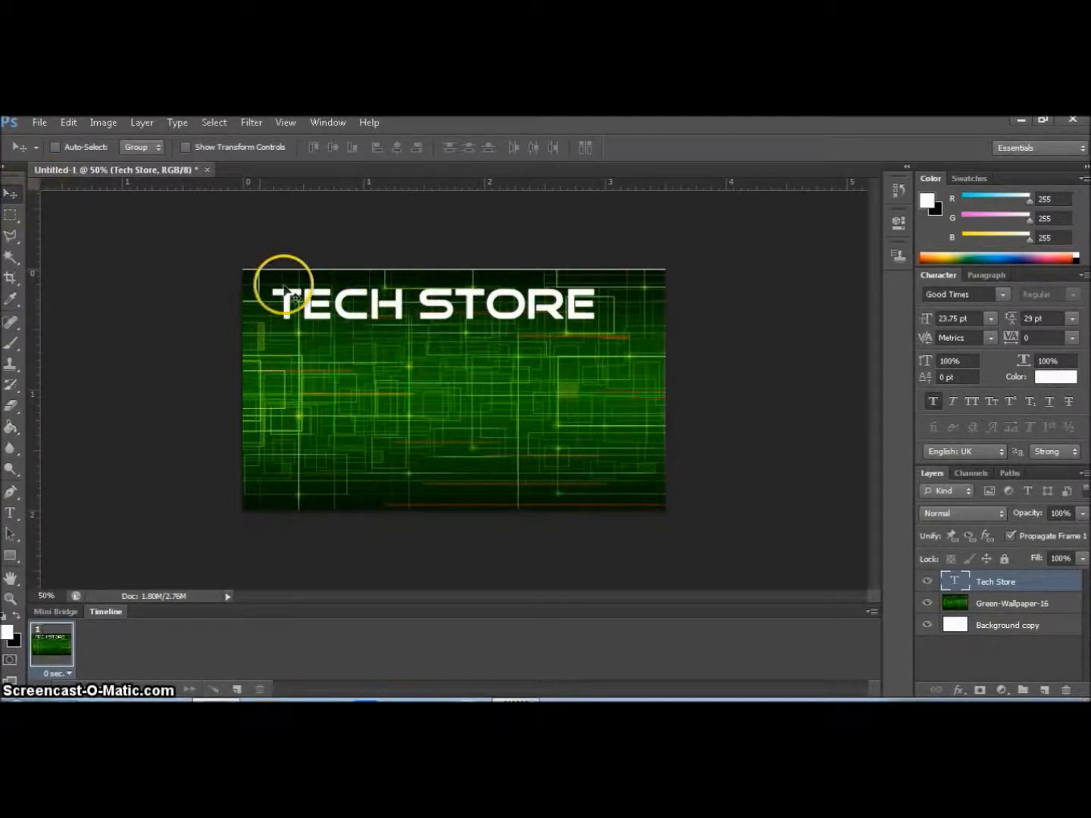
drag(345, 315, 369, 330)
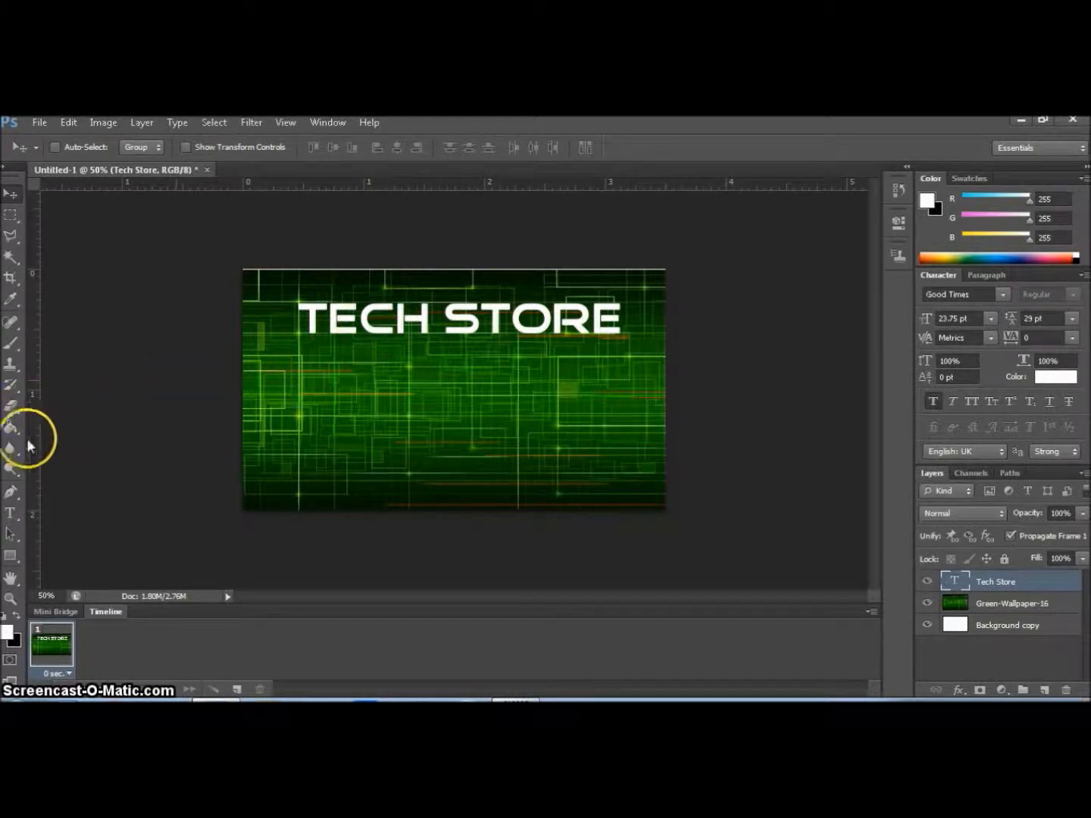
Add a text box directly below the title at 8 pt and enter the tagline "for all your computer needs"
click(9, 516)
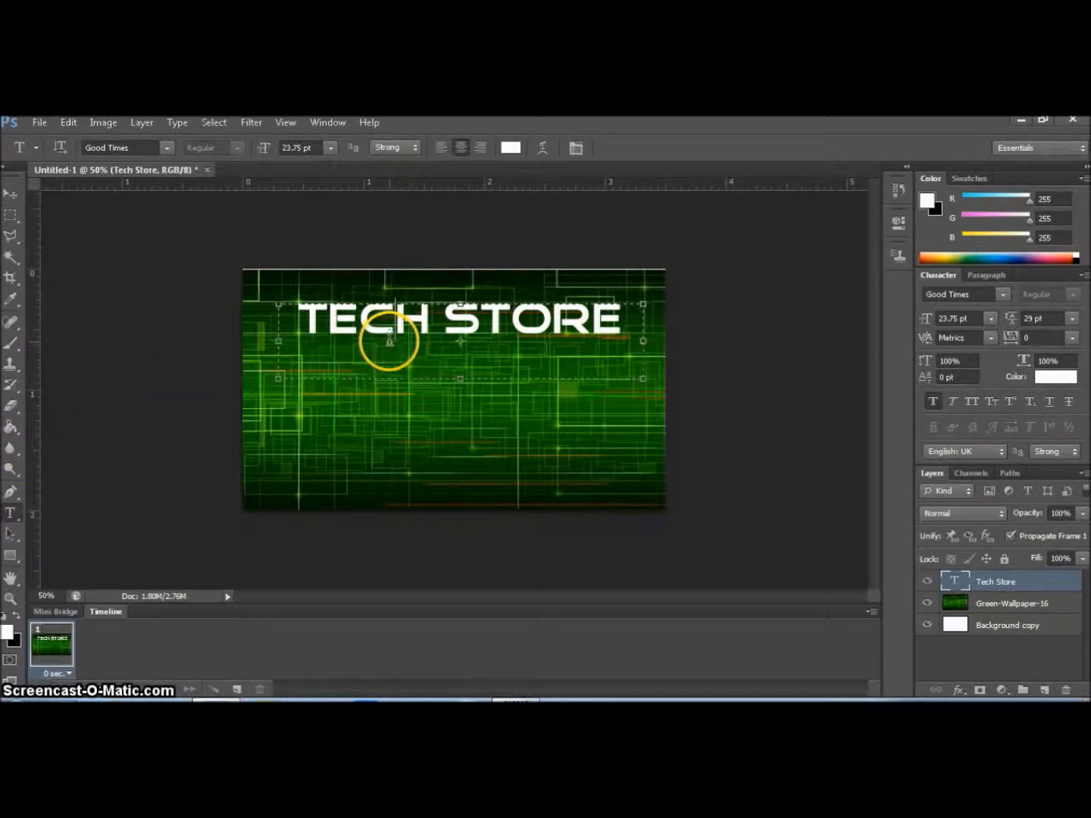
click(11, 193)
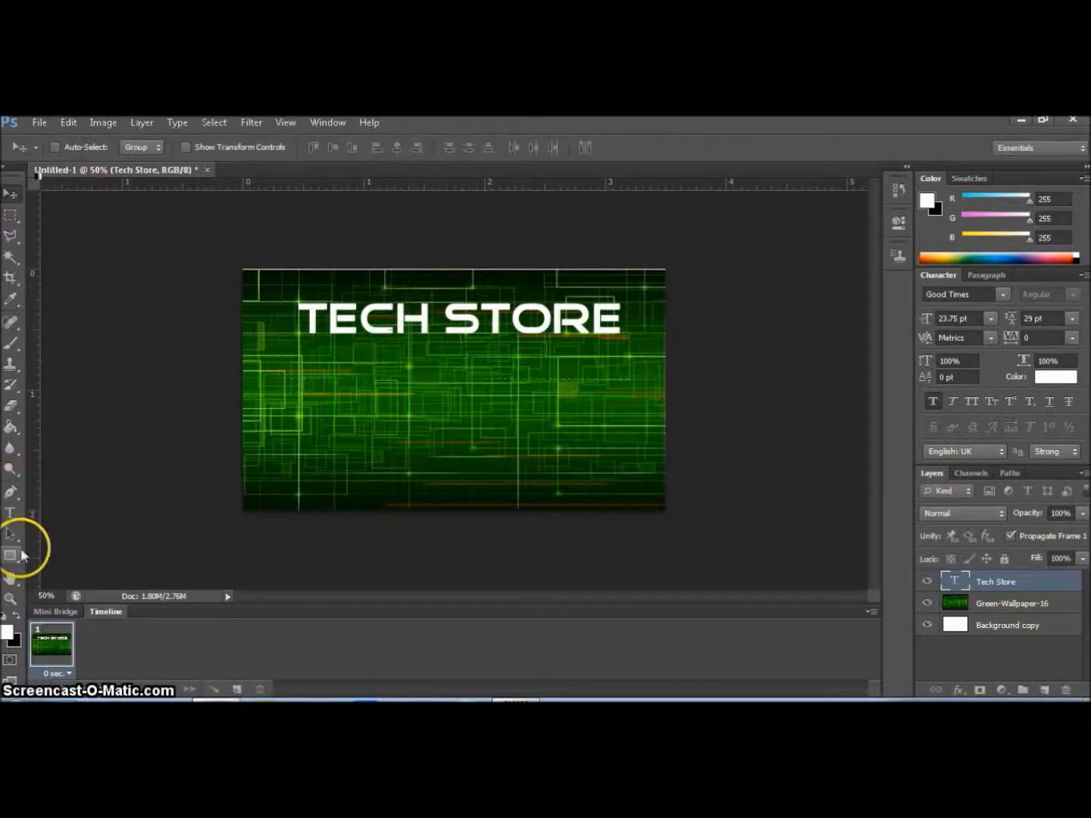
click(10, 522)
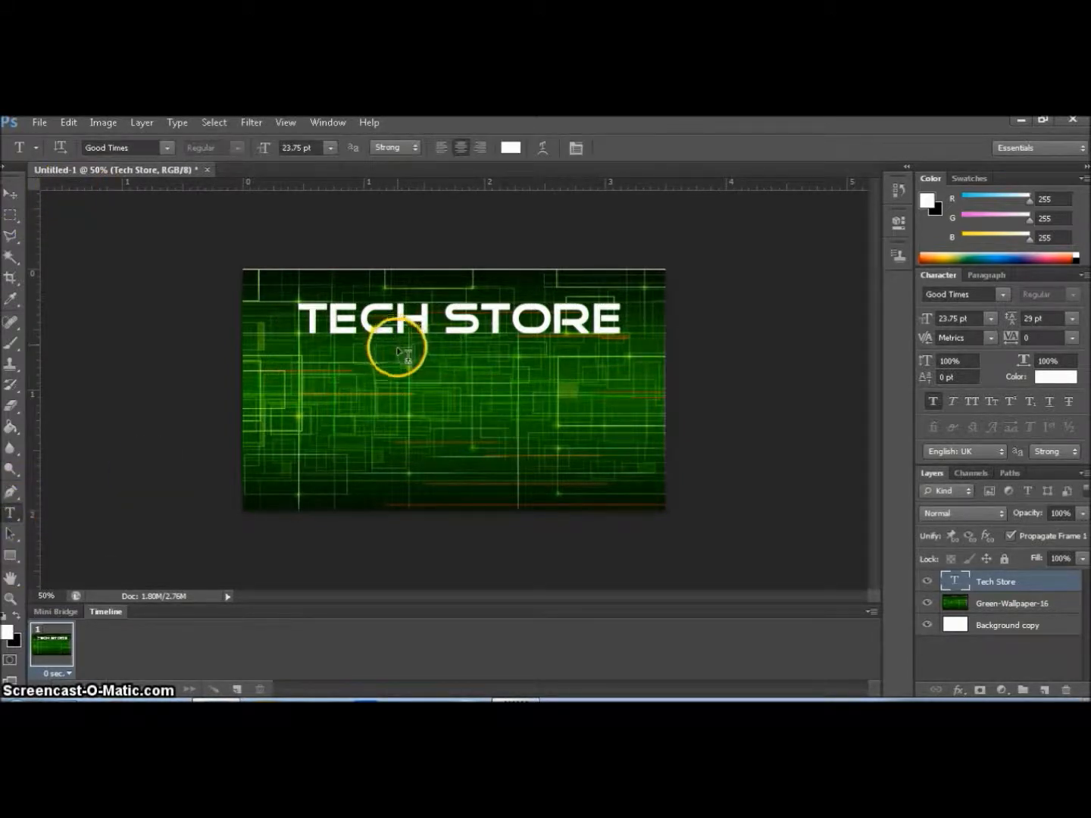
drag(398, 350, 623, 370)
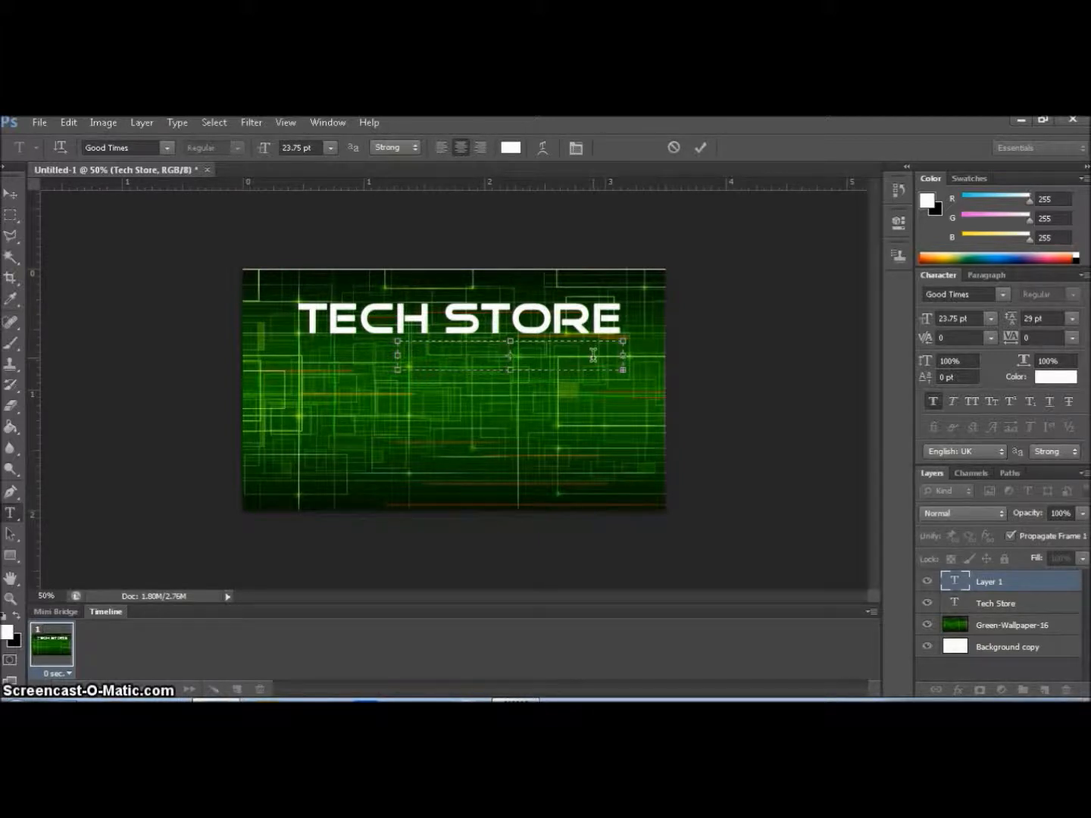
click(990, 318)
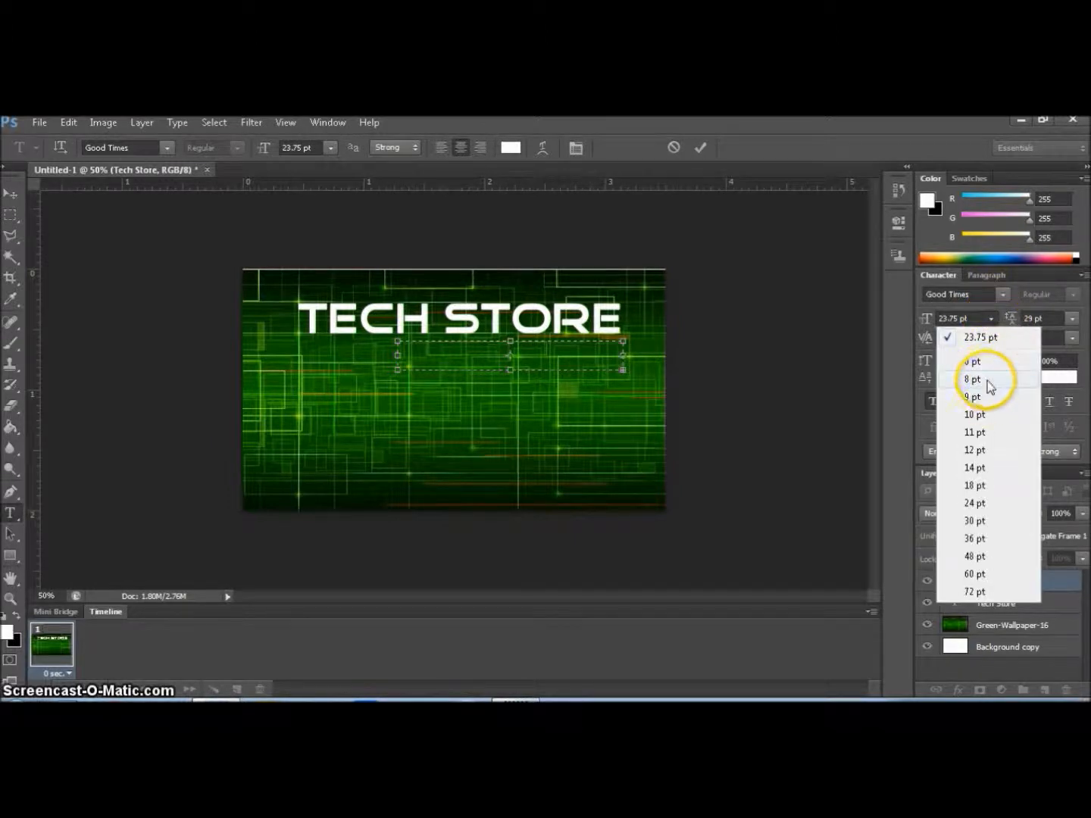
click(974, 379)
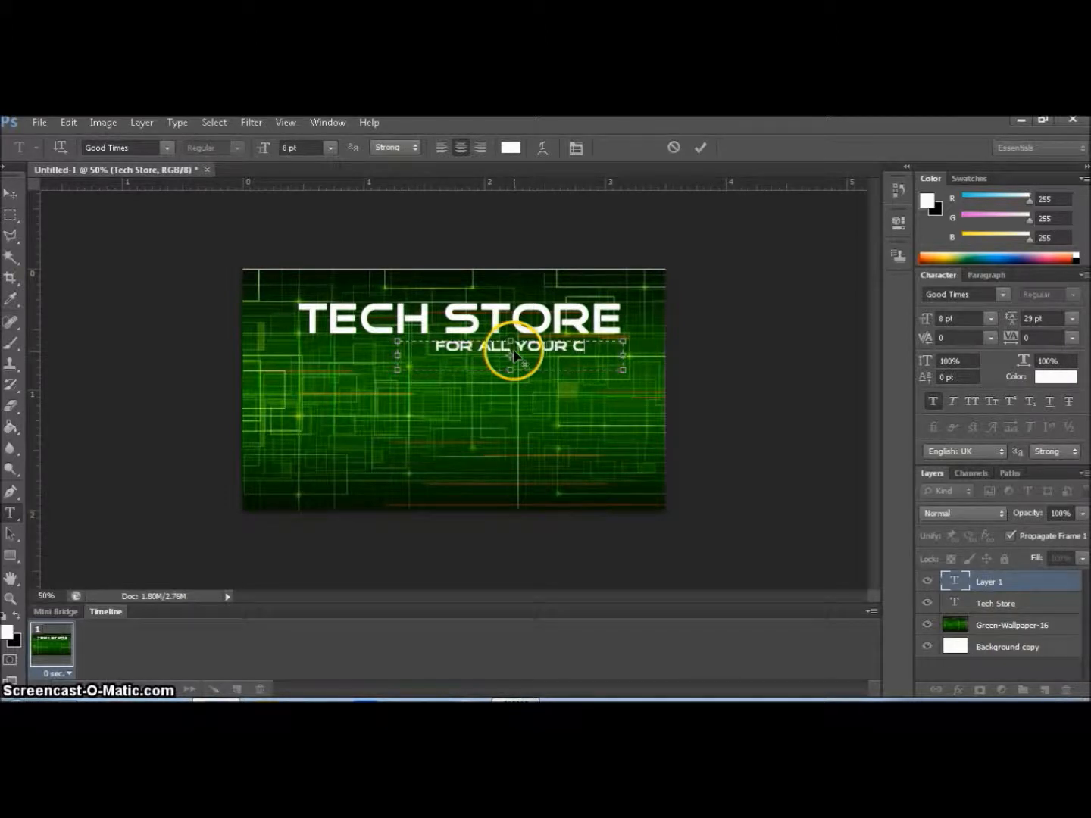
text(OMPUT)
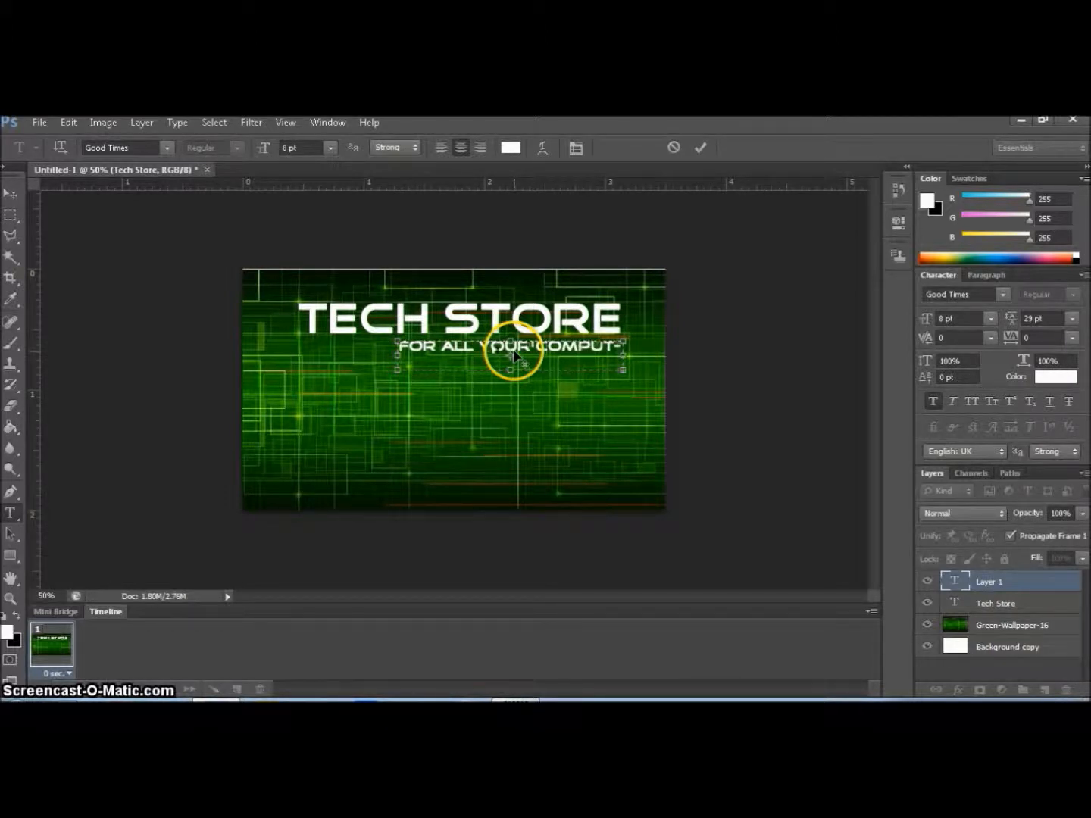
Try the tagline at 6 pt and return it to 8 pt
key(ctrl+a)
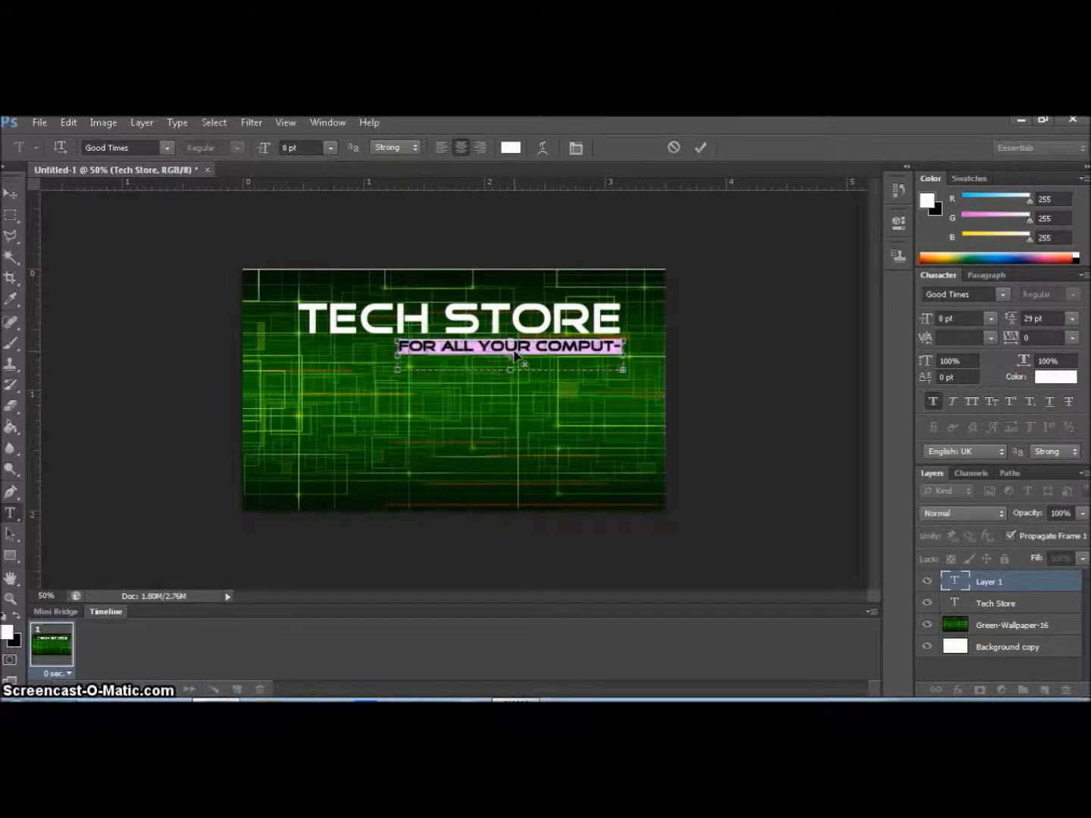
key(ctrl+shift+comma)
key(ctrl+shift+period)
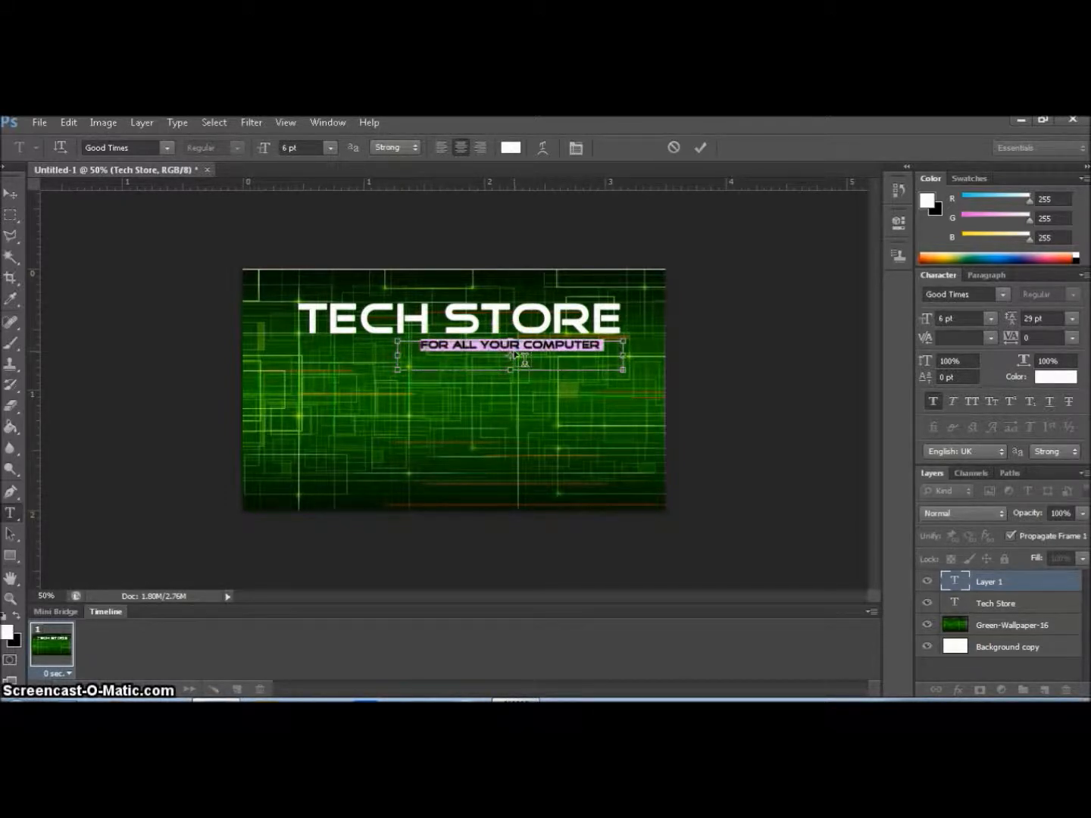
key(ctrl+shift+period)
Widen the tagline's text box so it fits on one line, and nudge the tagline slightly down and right beneath the title
drag(389, 383, 307, 356)
click(9, 194)
key(Down)
key(Down)
key(Right)
key(Right)
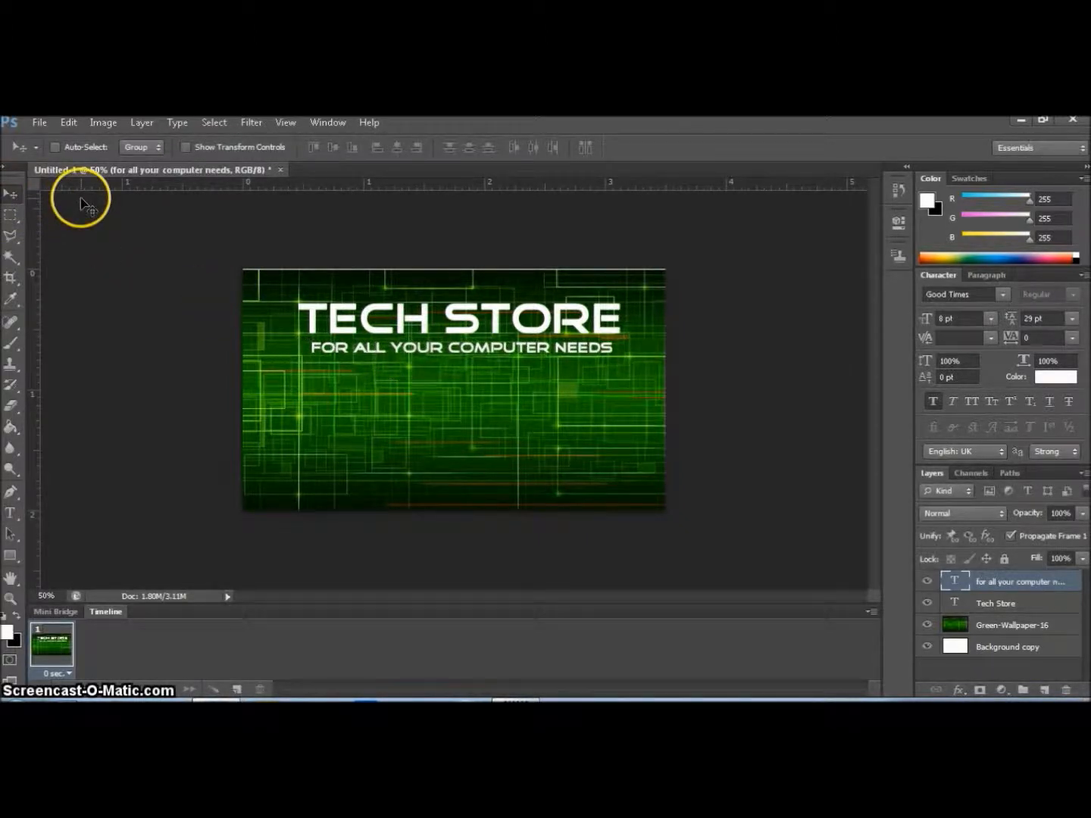
key(Down)
key(Down)
key(Right)
key(Right)
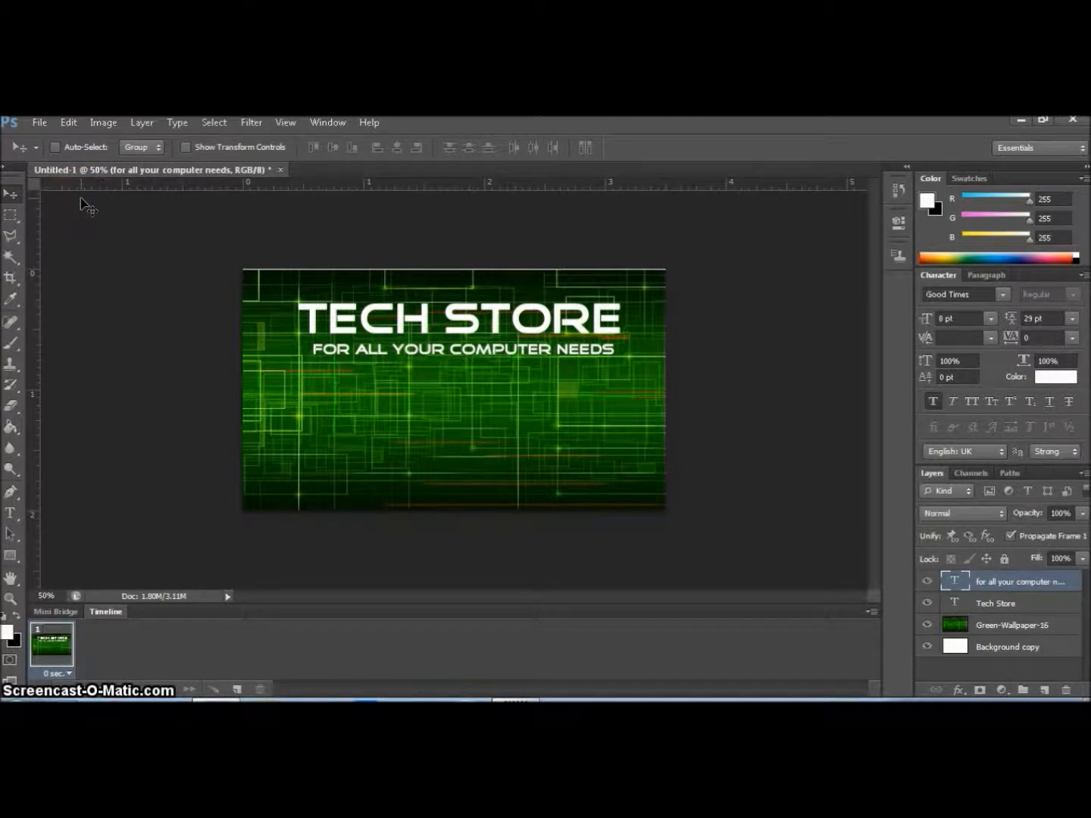
Nudge the tagline a little further down and right beneath the title
key(Down)
key(Right)
key(Down)
key(Right)
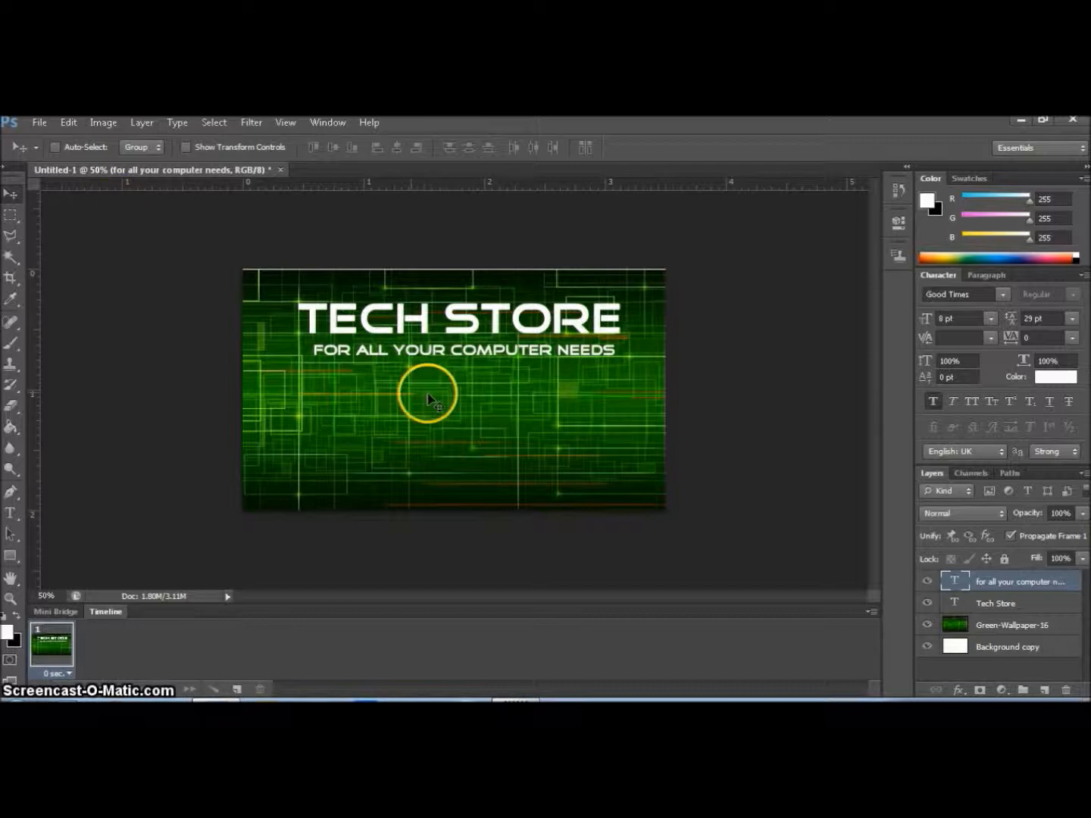
Select the title layer, and hide and show the title, tagline and green wallpaper layers to check what each contributes
click(1004, 604)
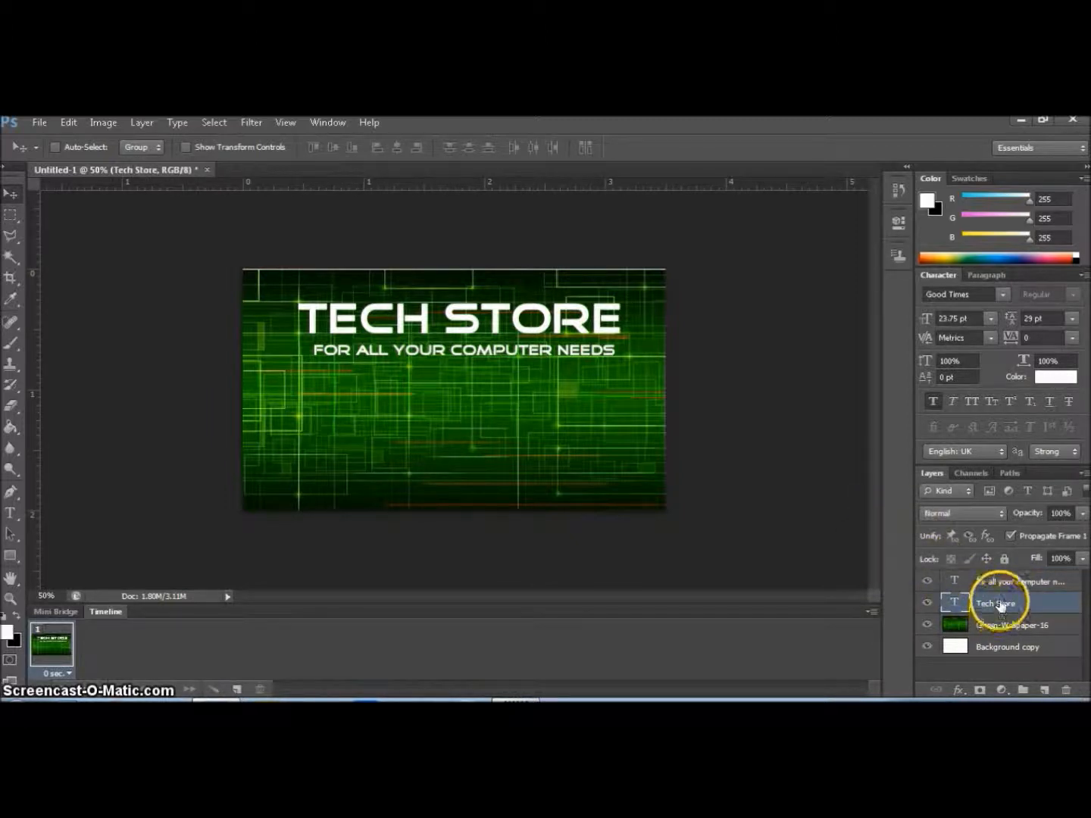
drag(1005, 601, 682, 394)
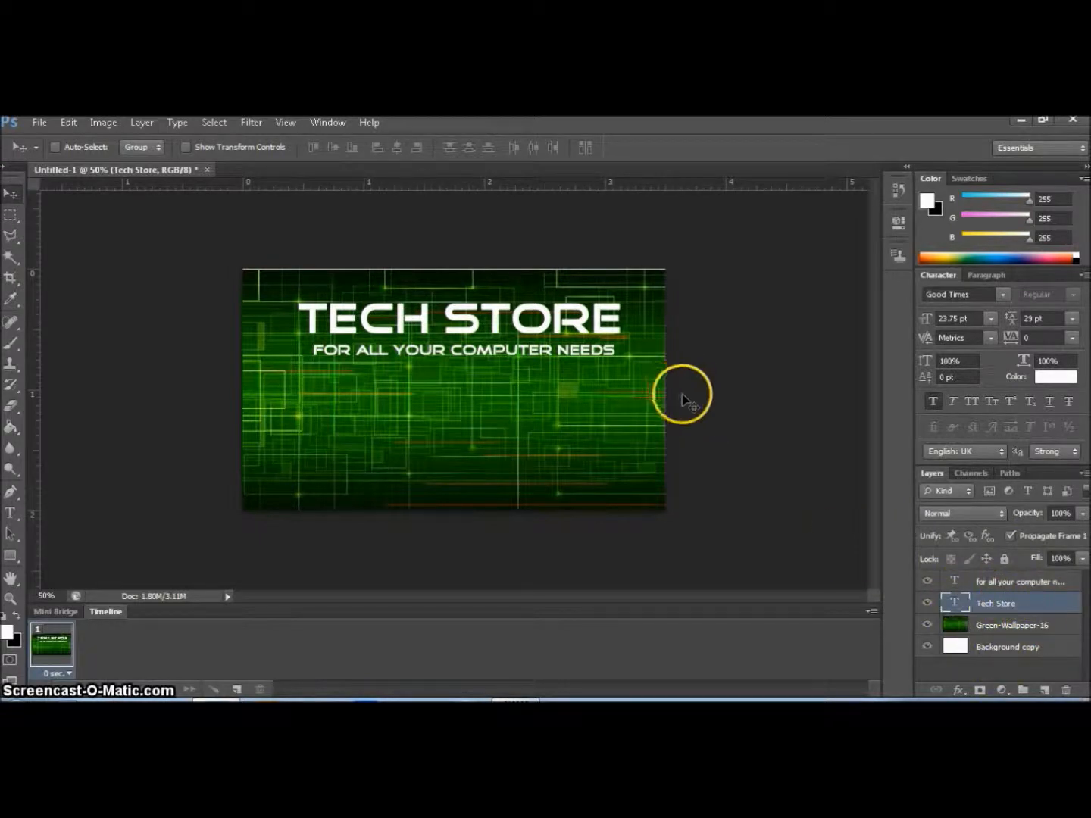
click(928, 603)
click(929, 605)
click(928, 604)
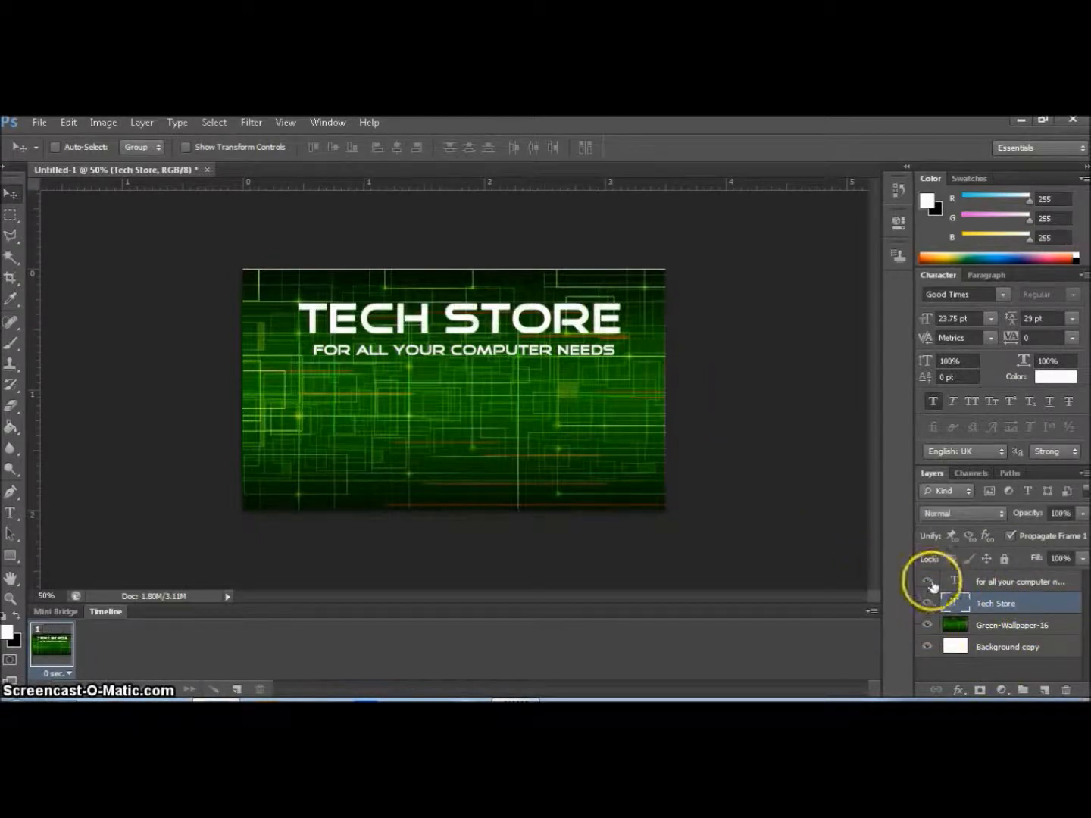
click(928, 581)
click(928, 581)
click(927, 624)
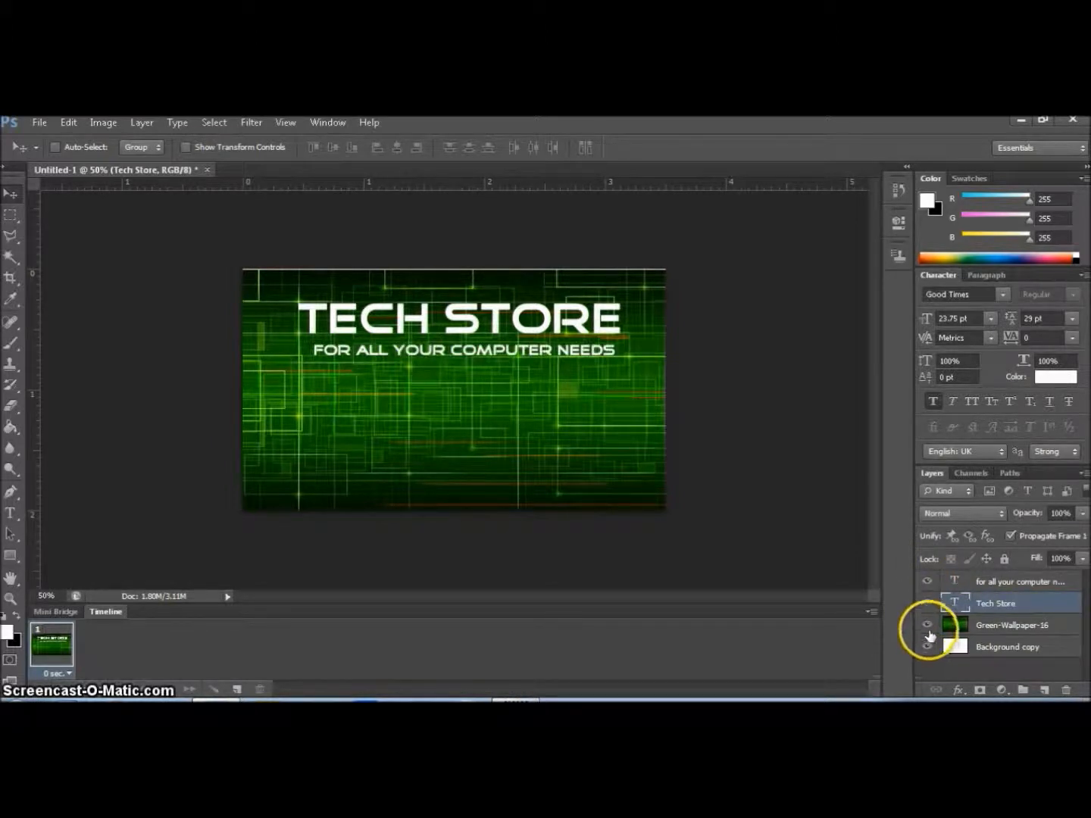
drag(929, 623, 933, 588)
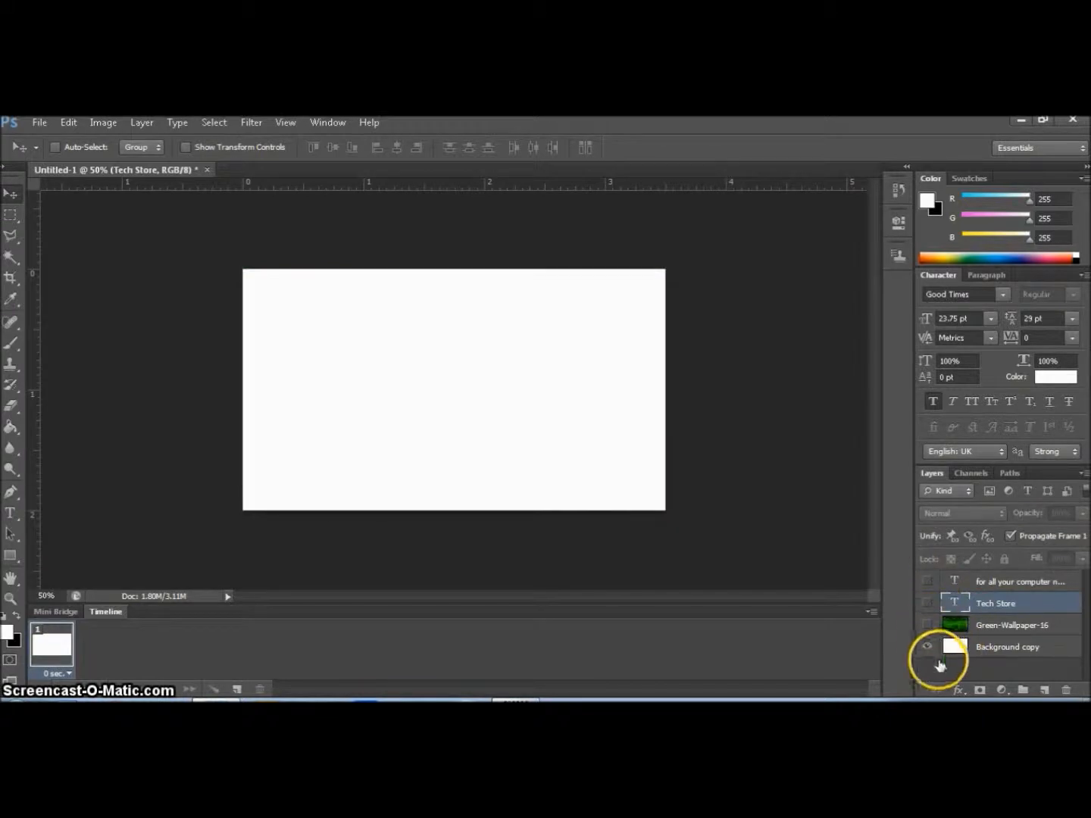
click(928, 625)
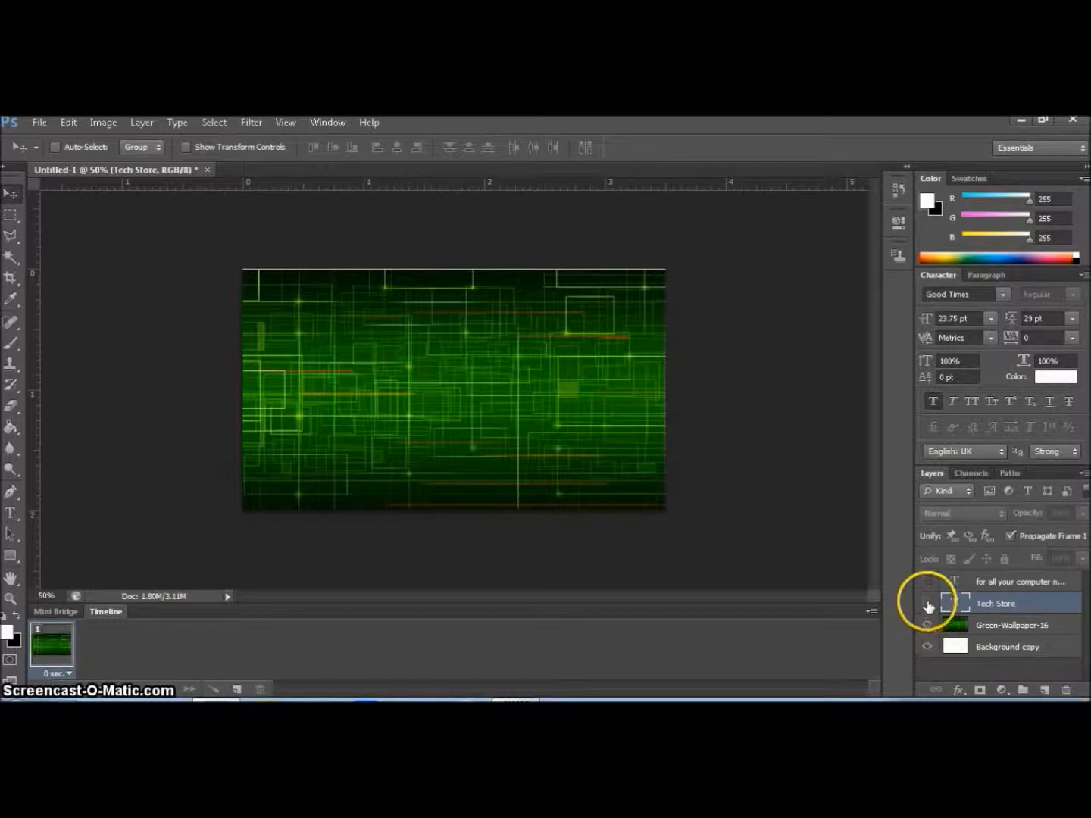
click(928, 603)
click(927, 581)
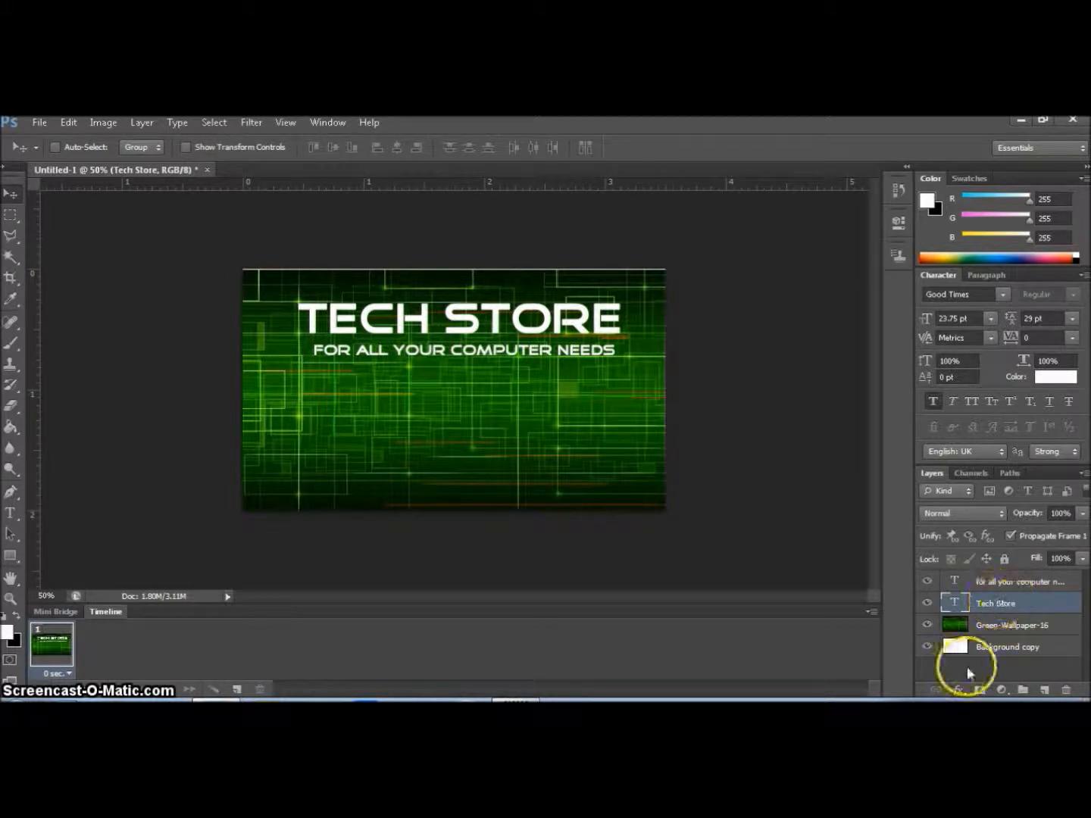
Add a drop shadow to the title with 100% opacity, 9 px distance, 20% spread and 40 px size
click(959, 690)
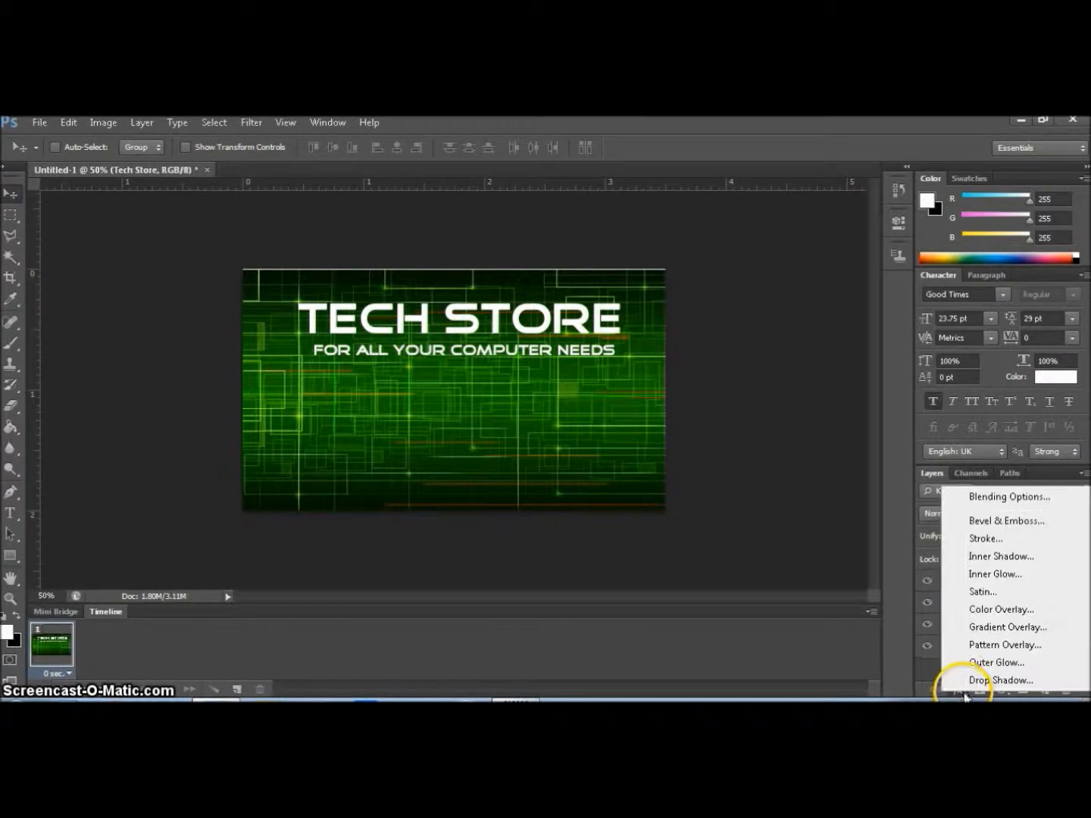
click(992, 681)
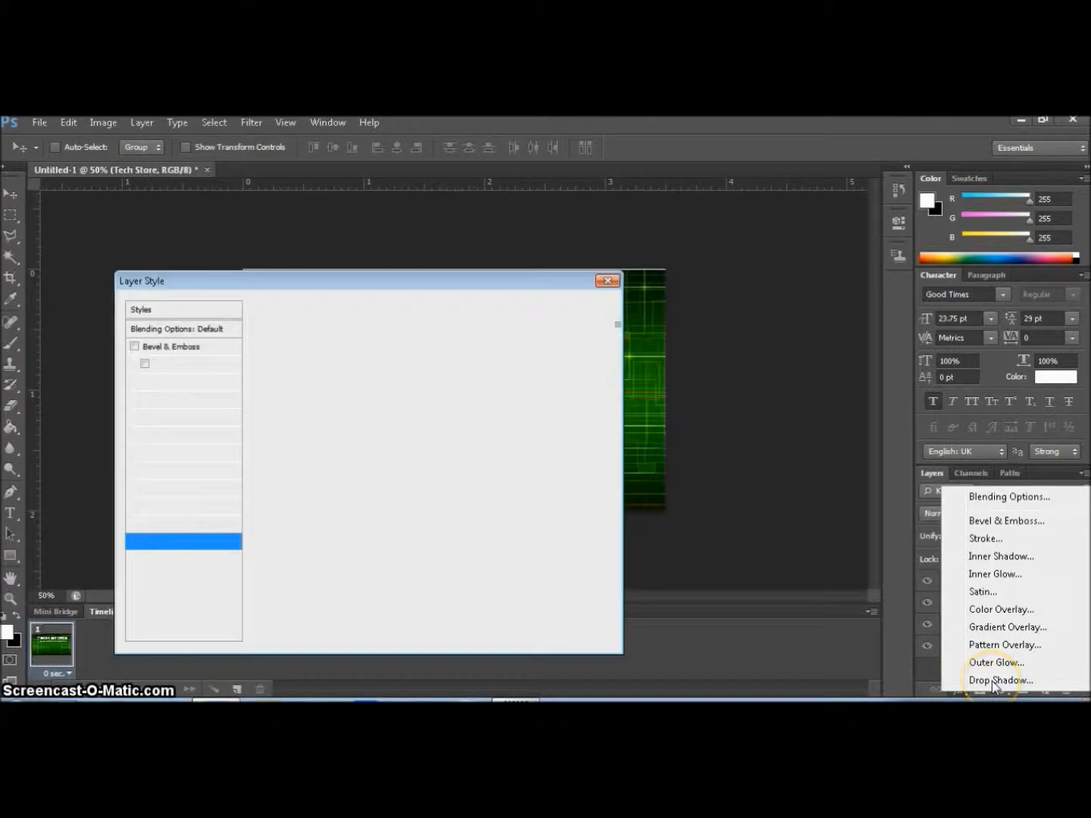
drag(907, 342, 934, 238)
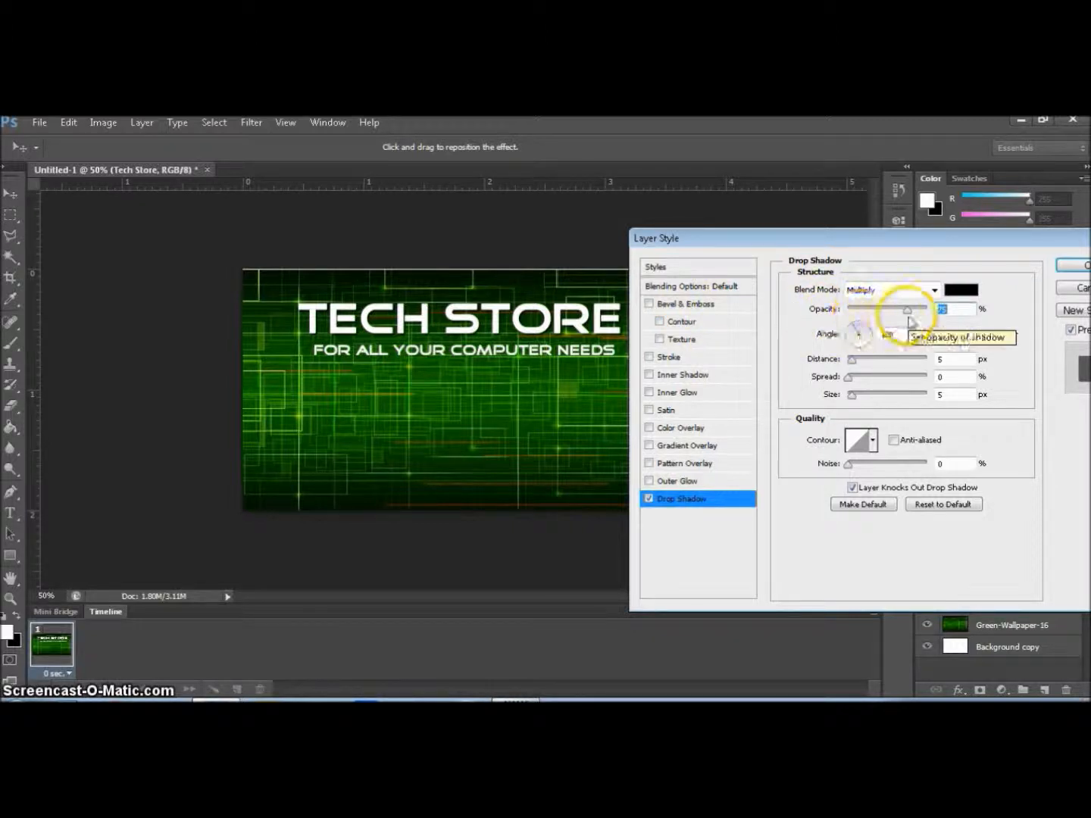
text(14)
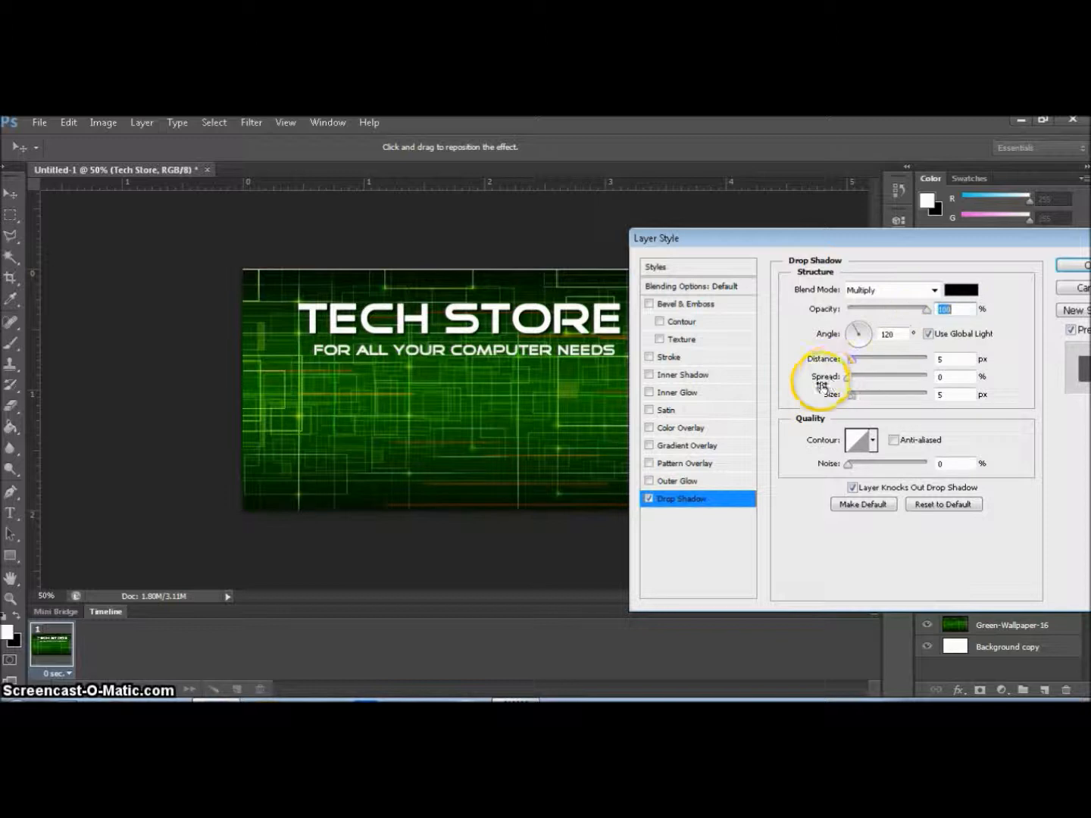
drag(853, 396, 856, 365)
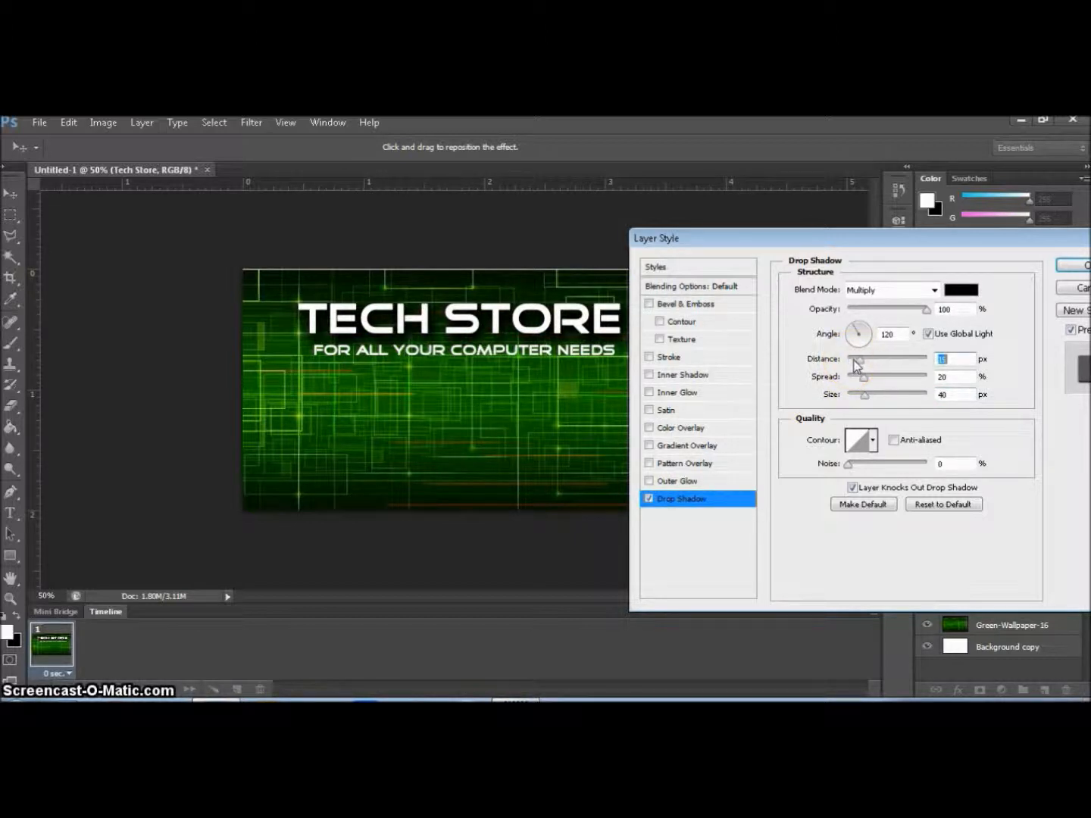
Set the title shadow's blend mode to Normal, spread to 39% and size to 16 px, and apply the style
click(933, 291)
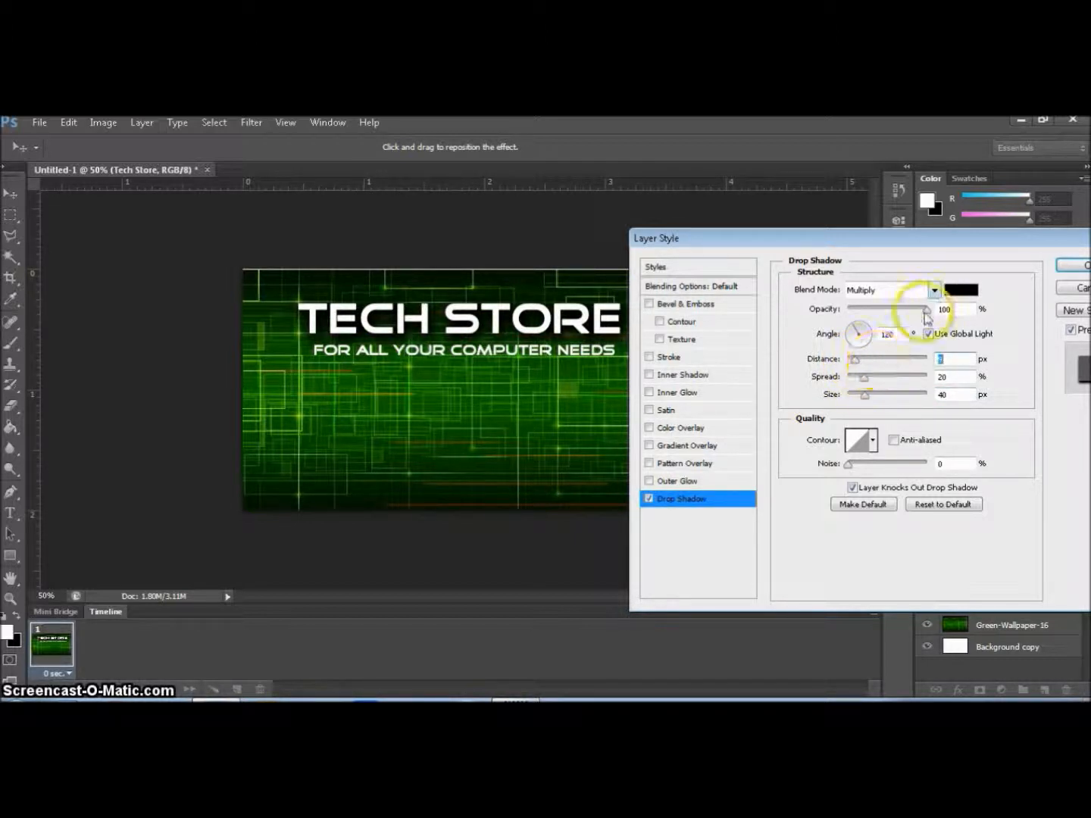
click(912, 308)
mouse_move(863, 378)
mouse_down()
mouse_move(885, 378)
mouse_move(856, 396)
mouse_move(865, 397)
mouse_up()
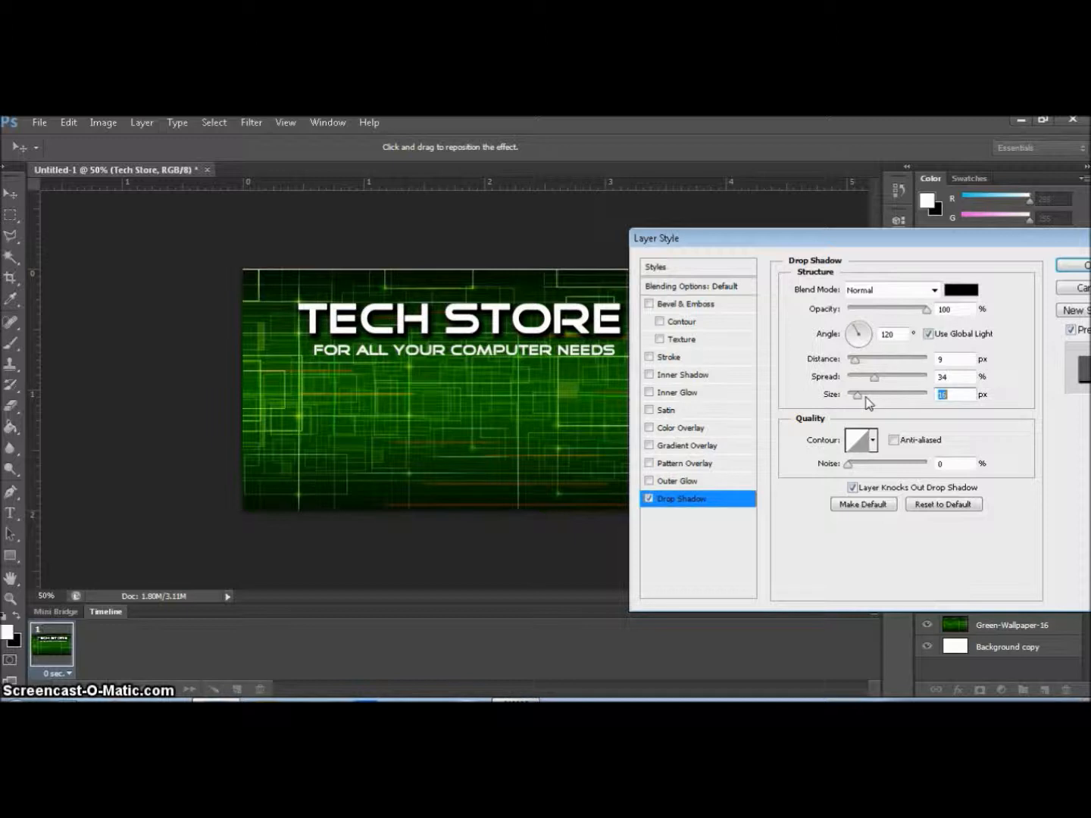
click(870, 383)
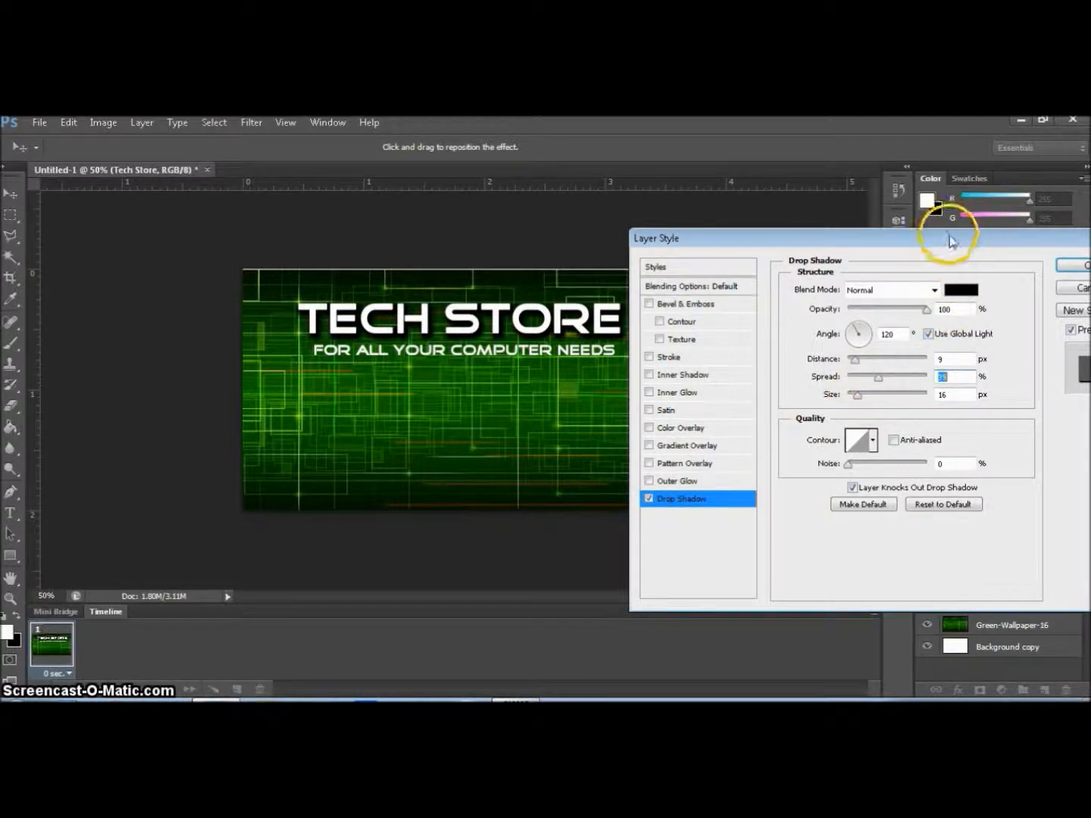
drag(951, 241, 705, 280)
click(843, 311)
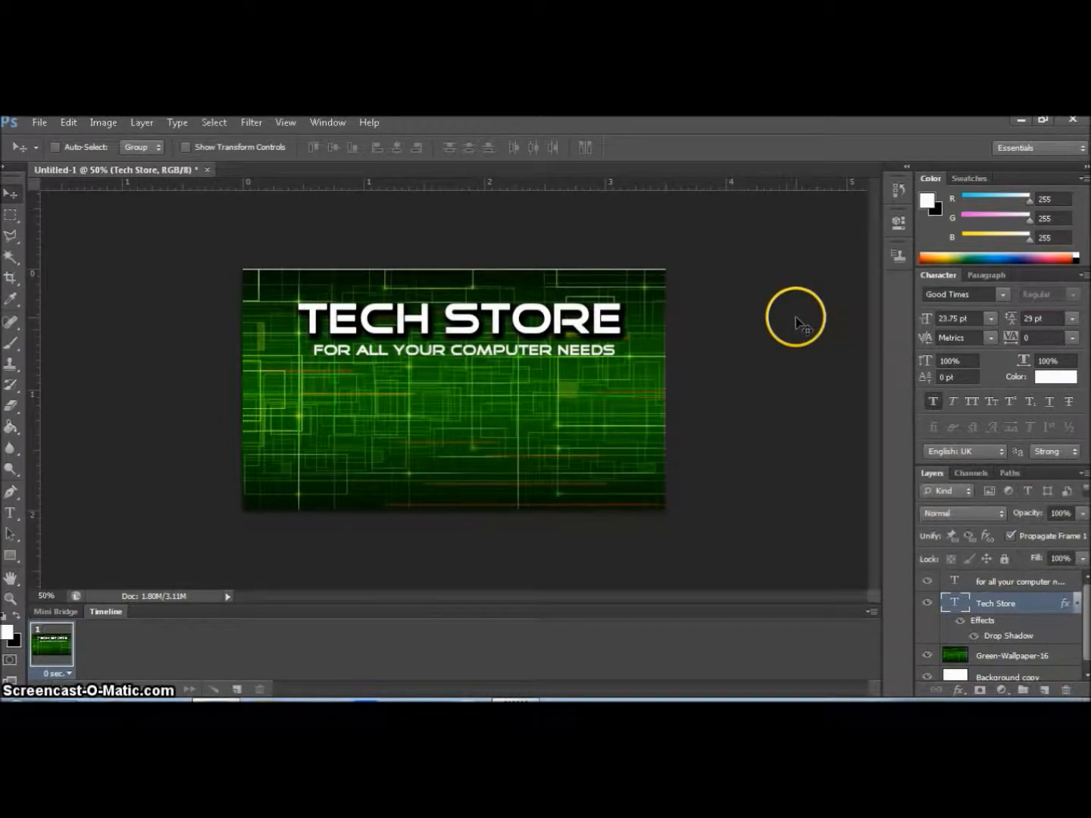
Add an 8 pt text box in the card's lower-right area, enter the contact's name and phone number, and select both lines
click(1010, 583)
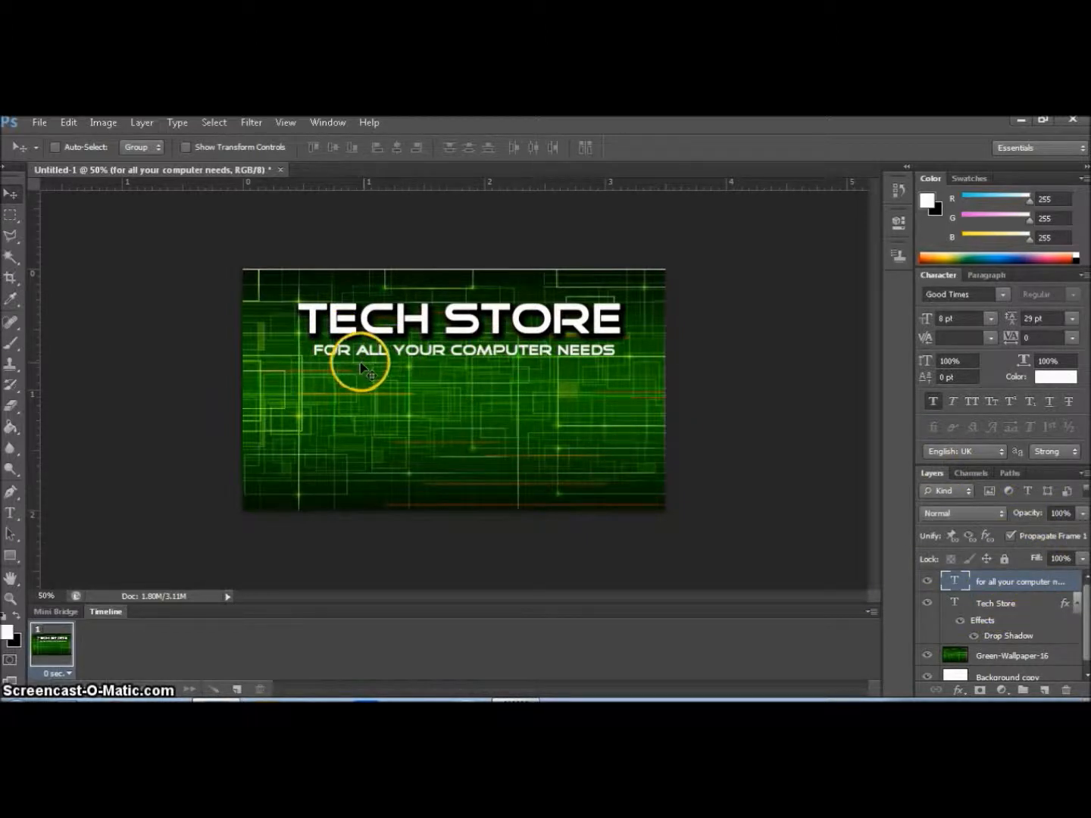
click(9, 513)
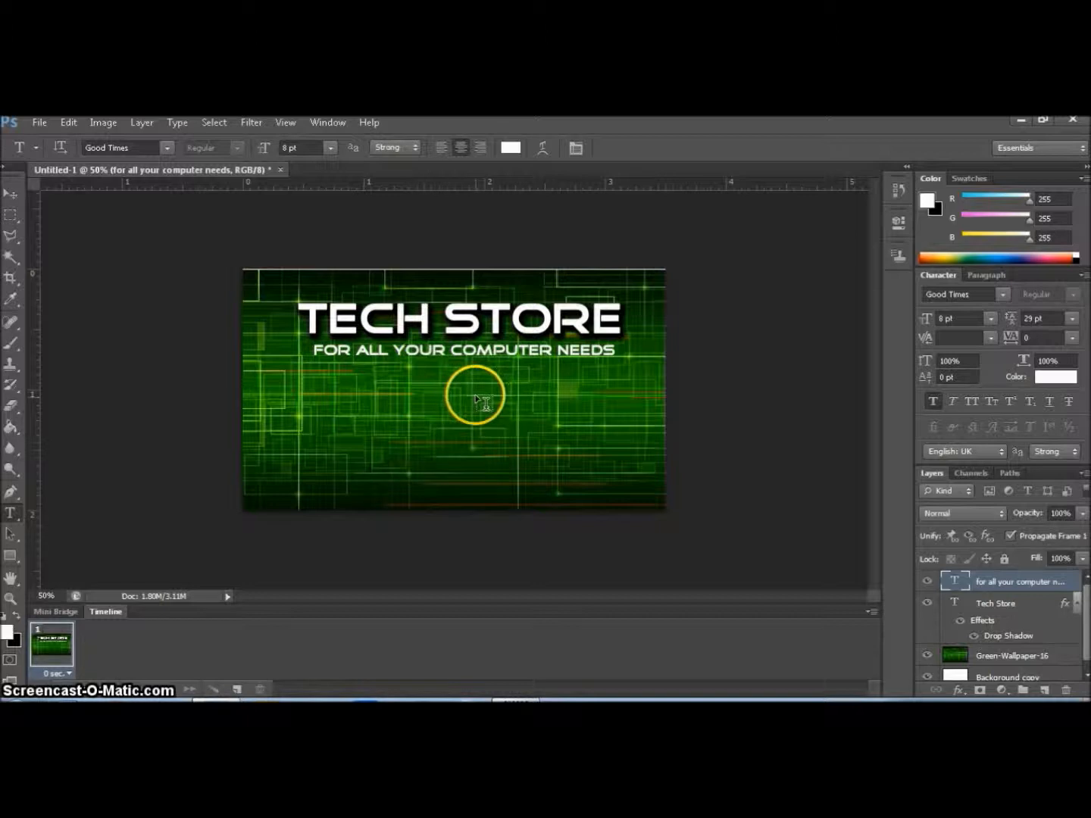
drag(477, 392, 643, 491)
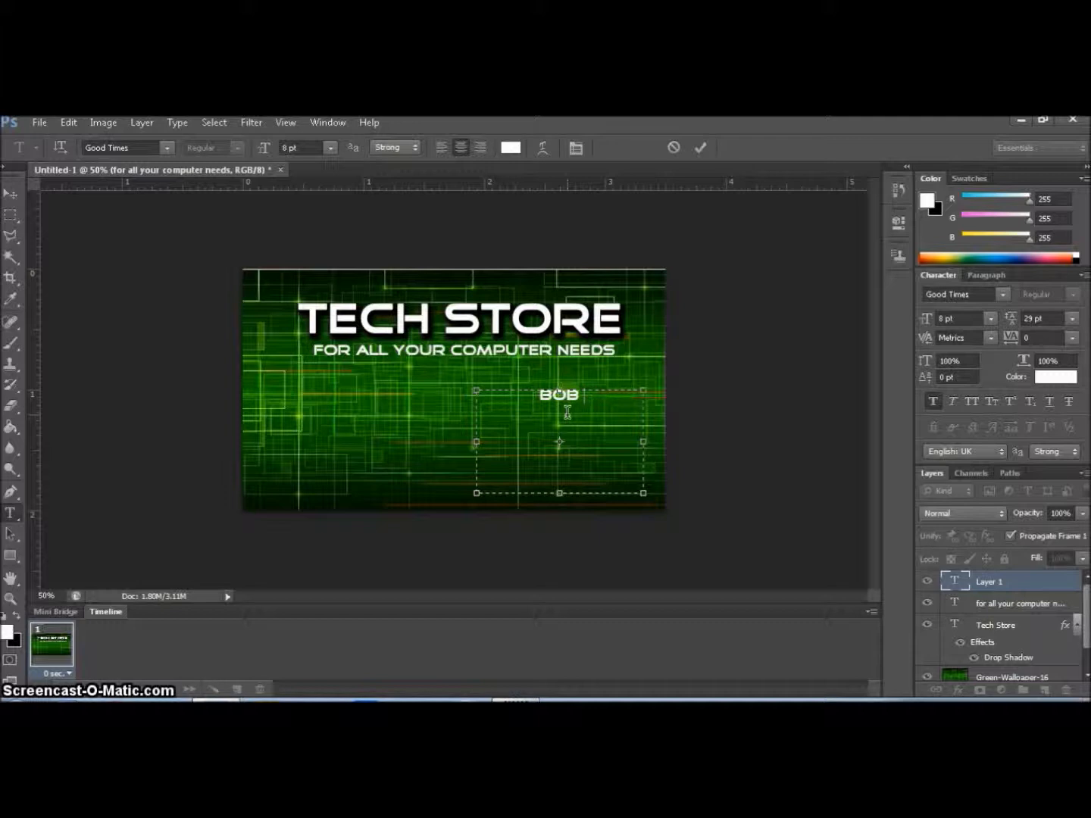
text(ns)
triple_click(628, 397)
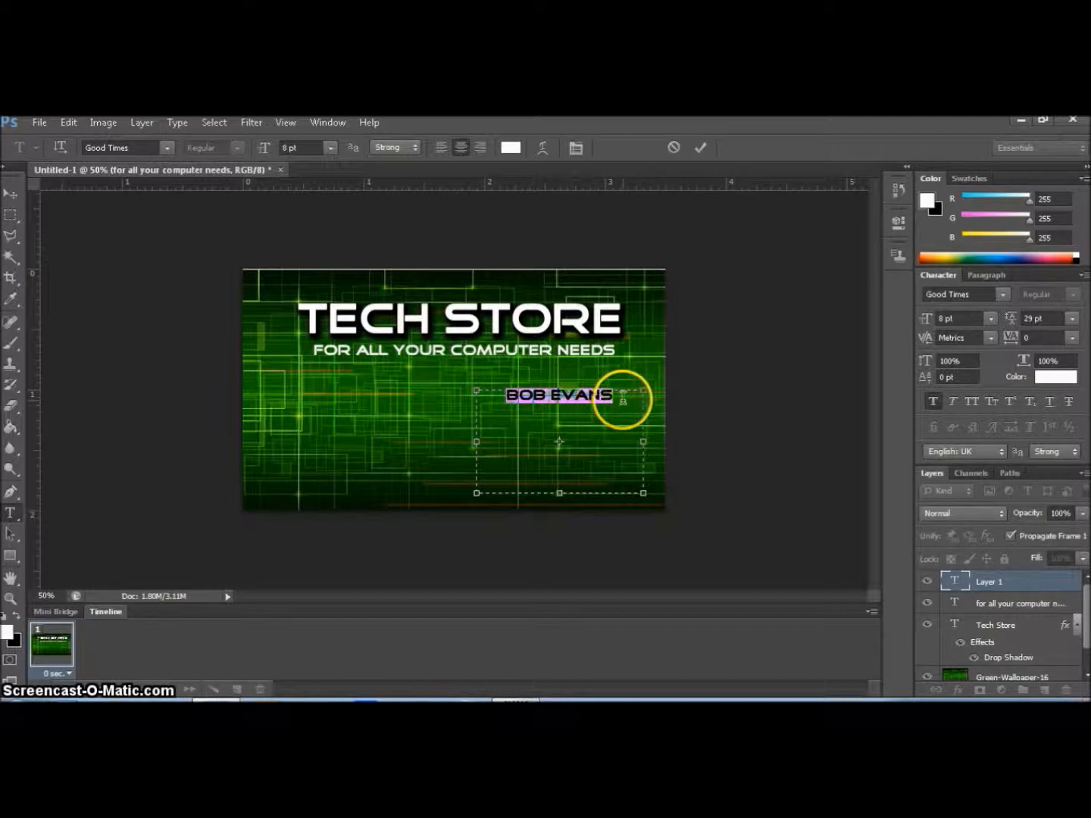
click(623, 398)
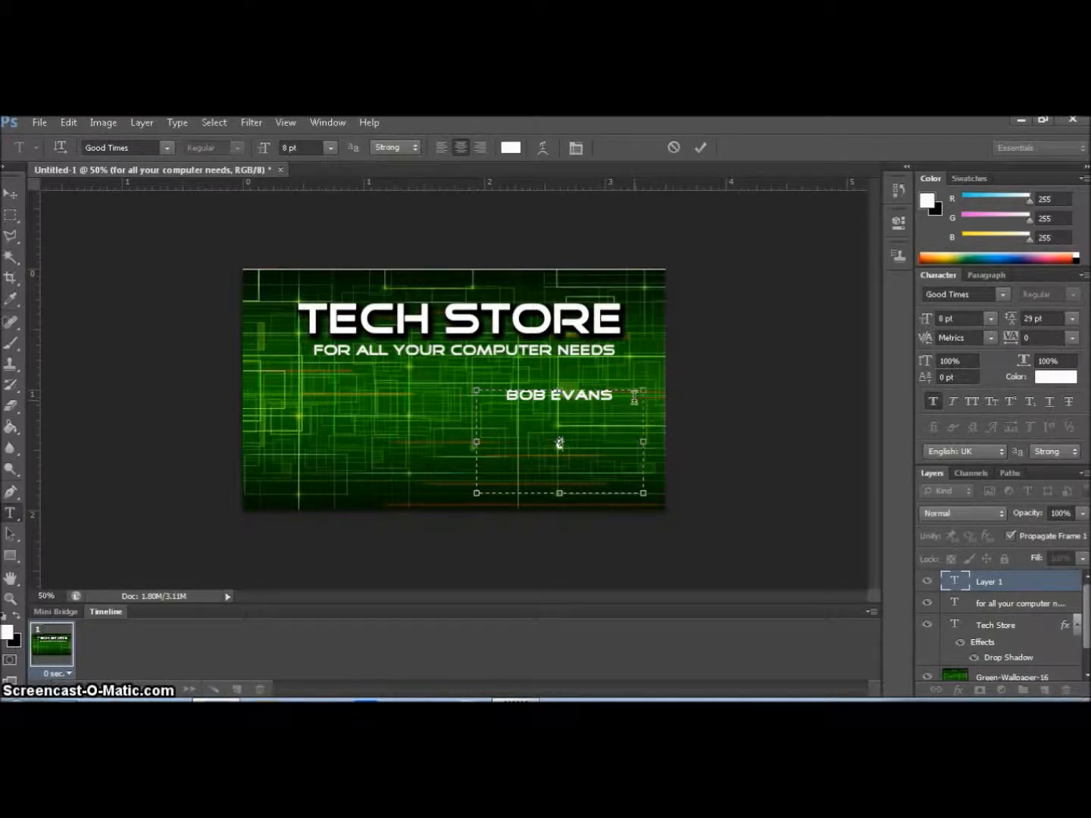
text(900-7080)
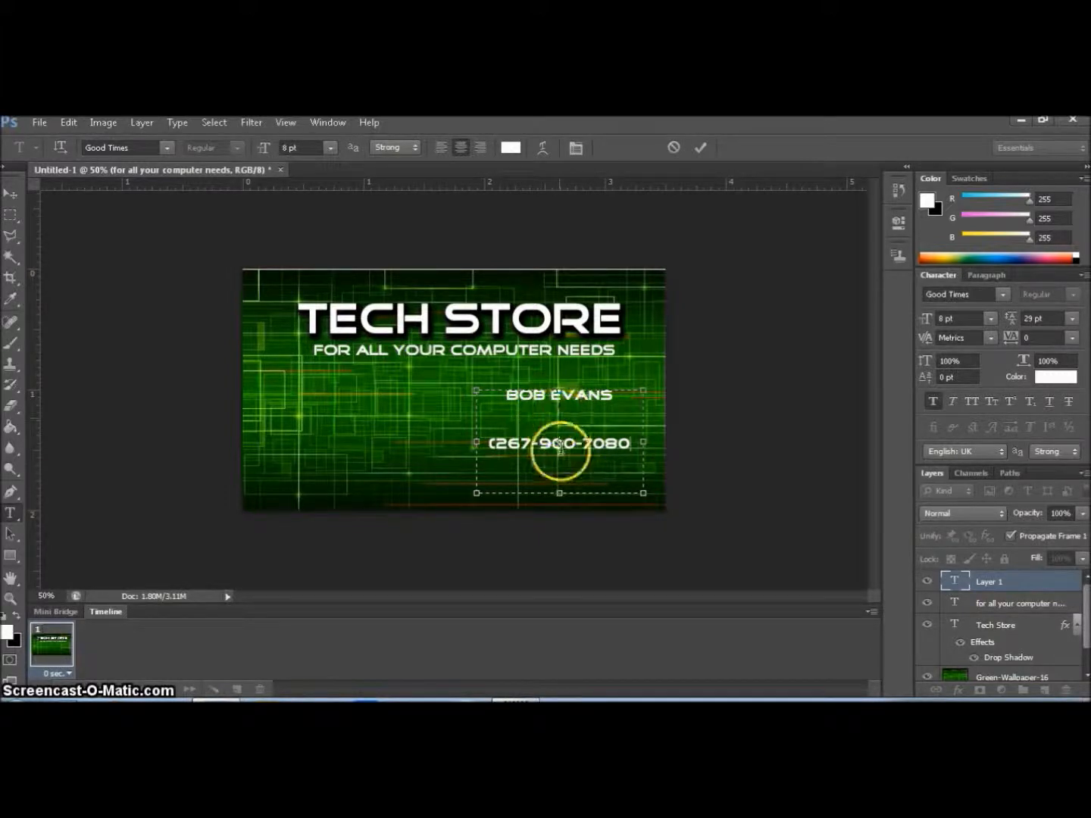
shift+click(637, 443)
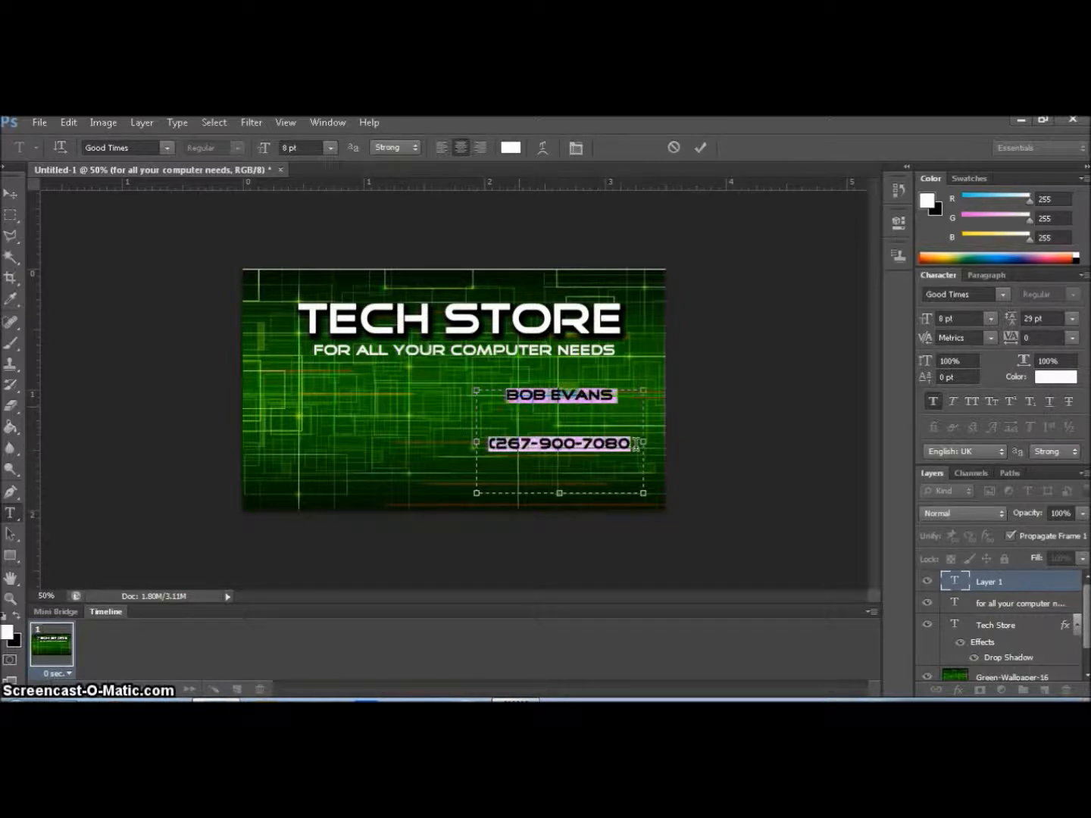
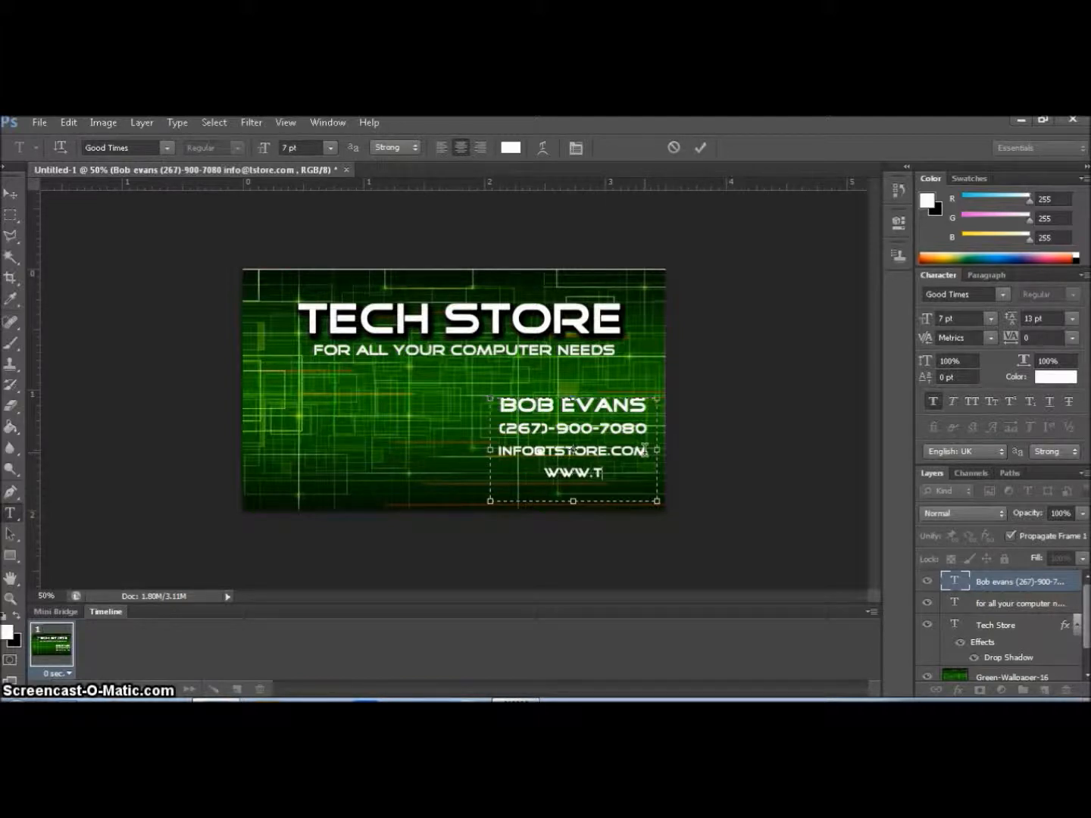
text(or)
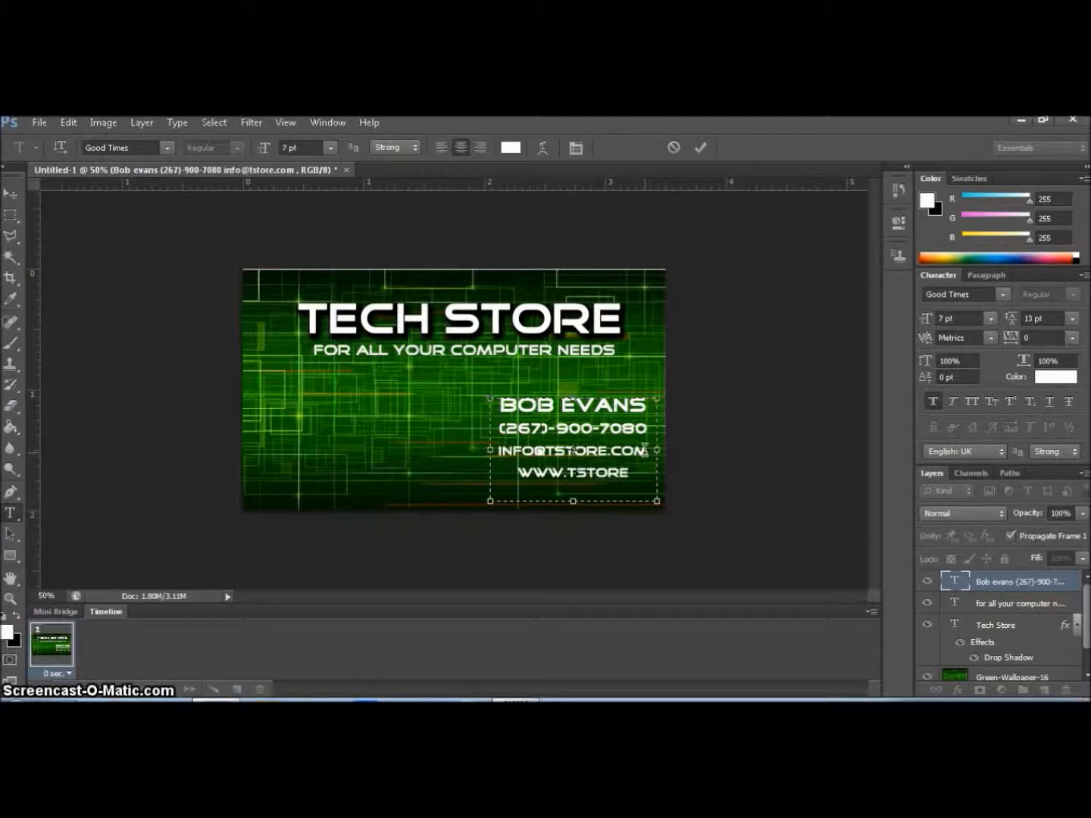
text(e.com)
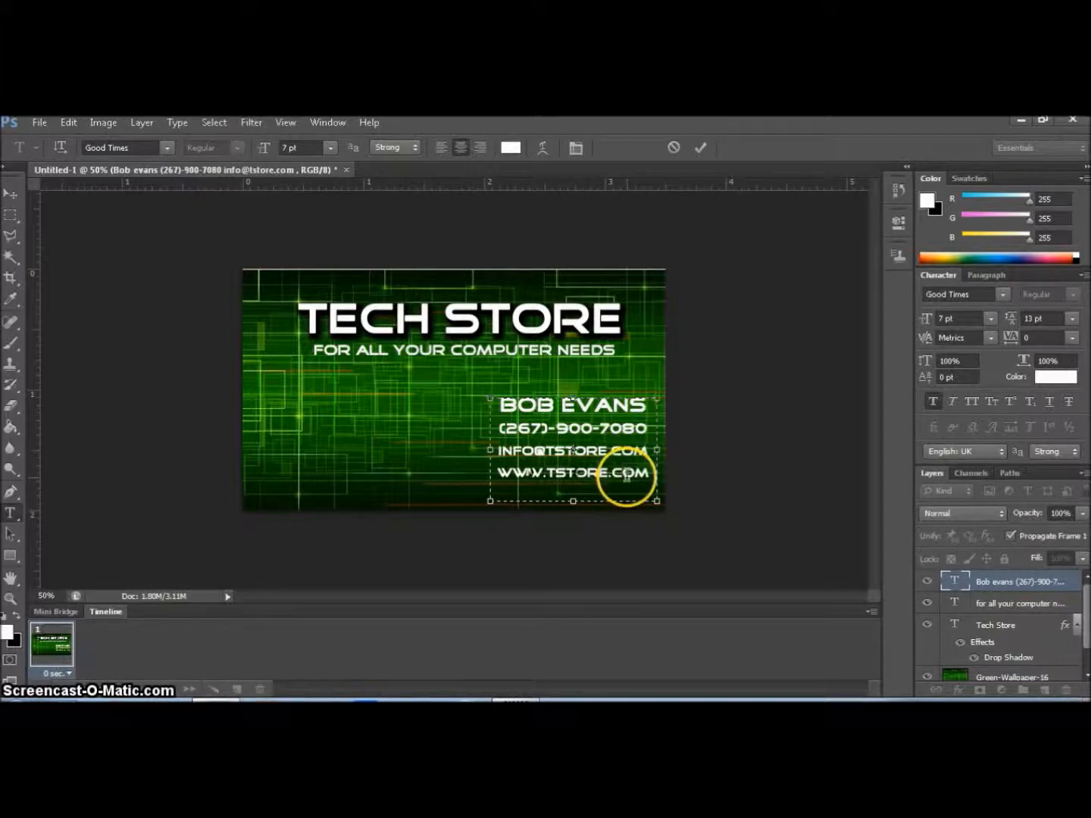
click(13, 193)
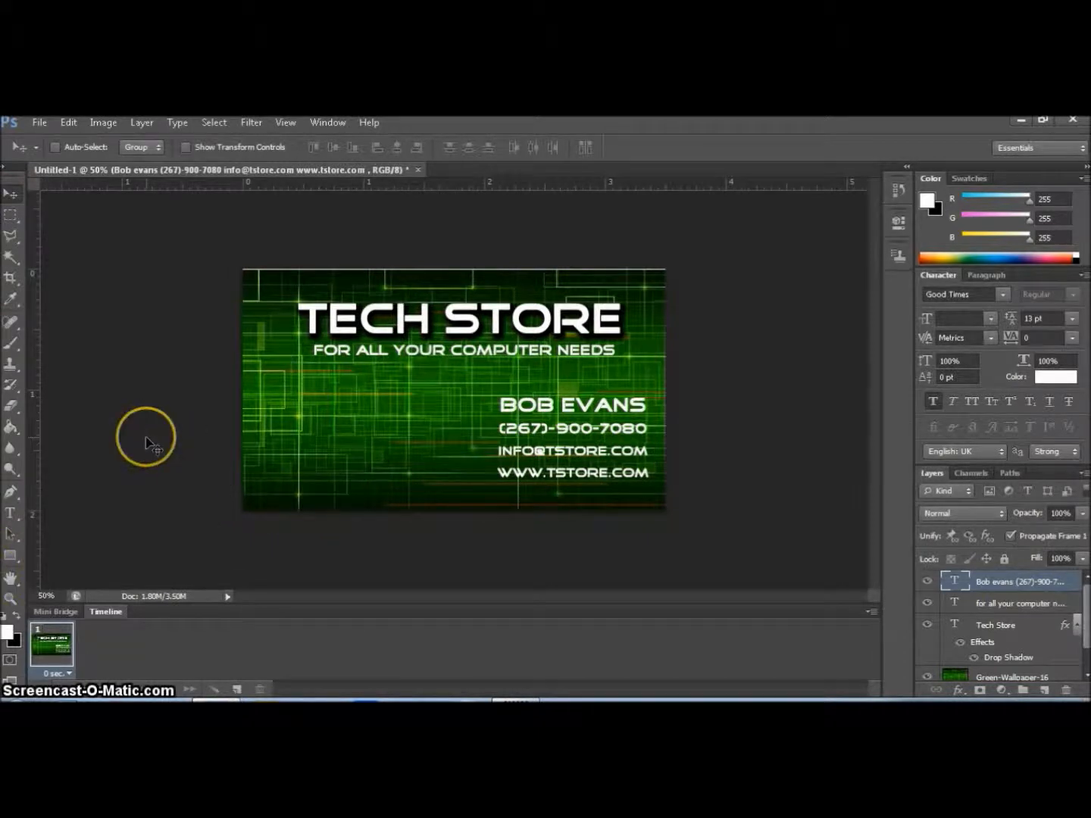
Nudge the contact text block down toward the card's lower edge and very slightly left
key(Down)
key(Down)
key(Down)
key(Down)
key(Right)
key(Right)
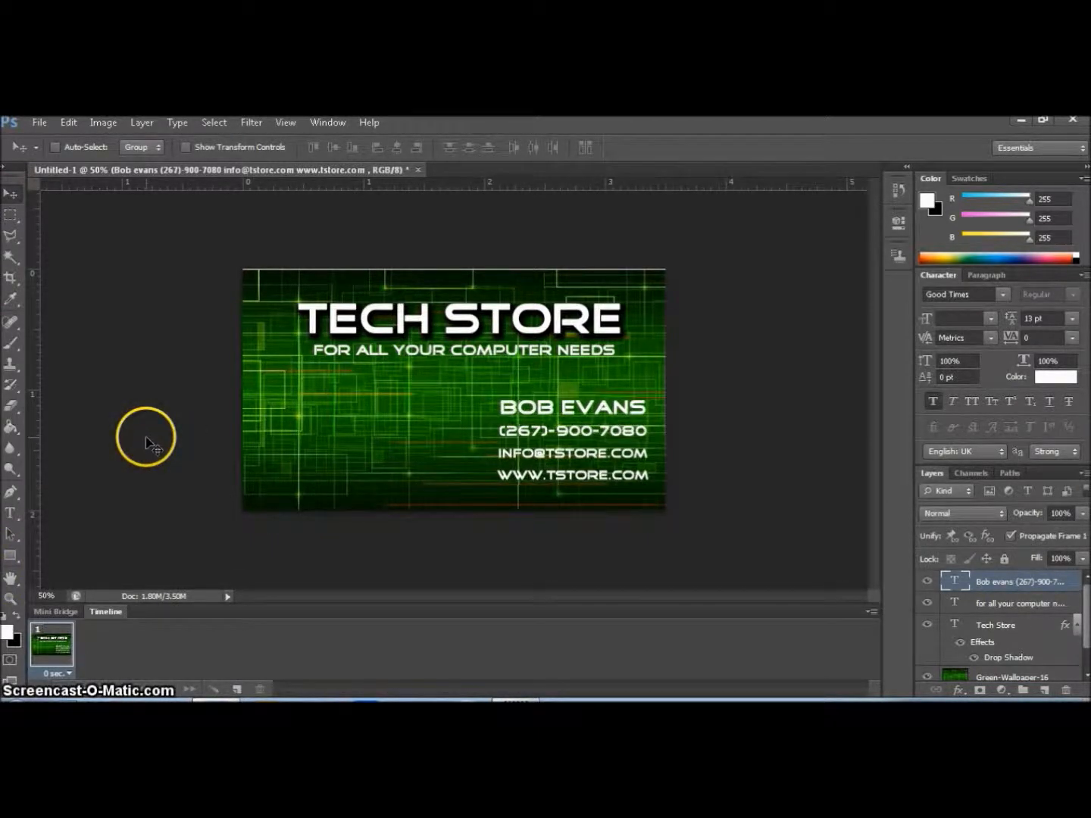
key(Down)
key(Down)
key(Down)
key(Left)
key(Left)
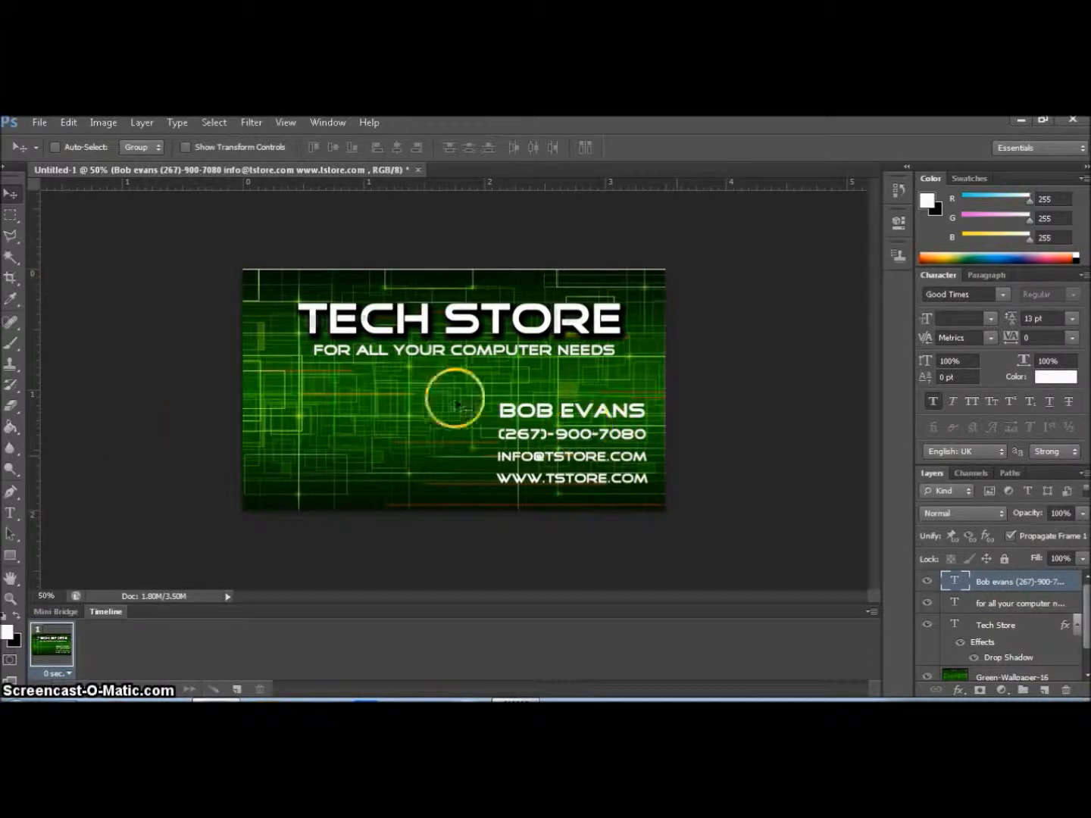
Copy the Tech Store title layer's style and paste it onto the contact text layer
click(11, 513)
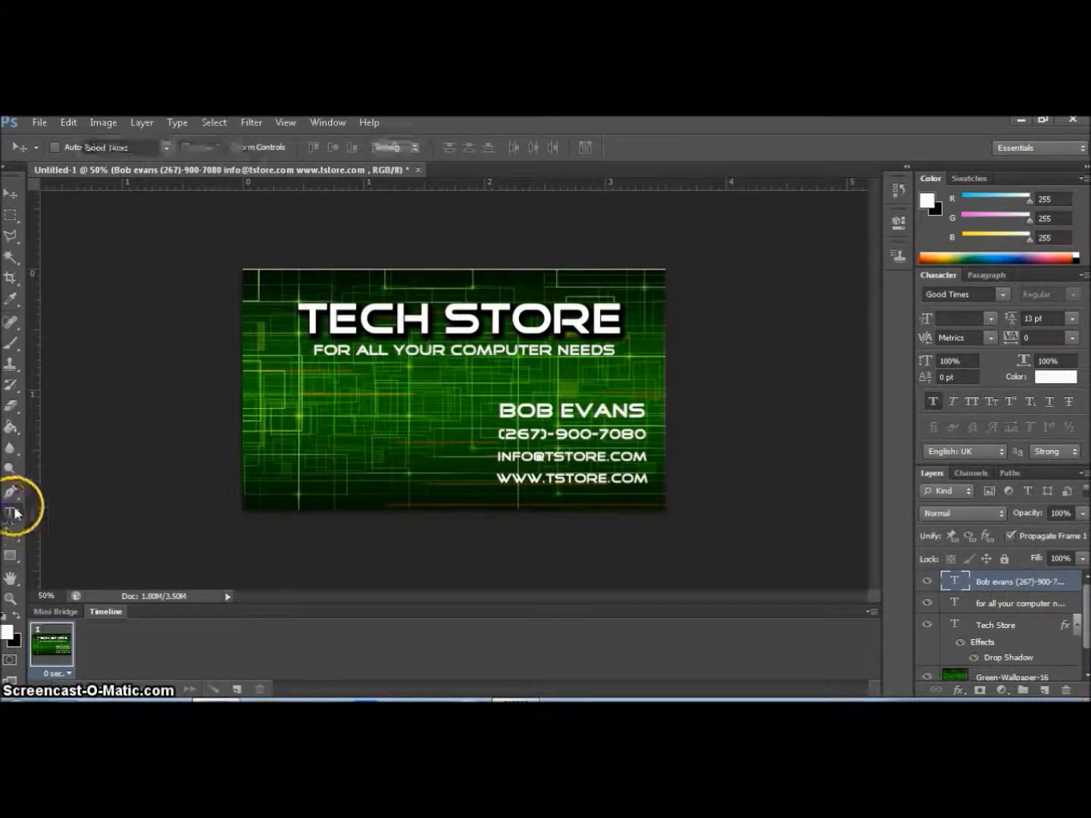
triple_click(503, 409)
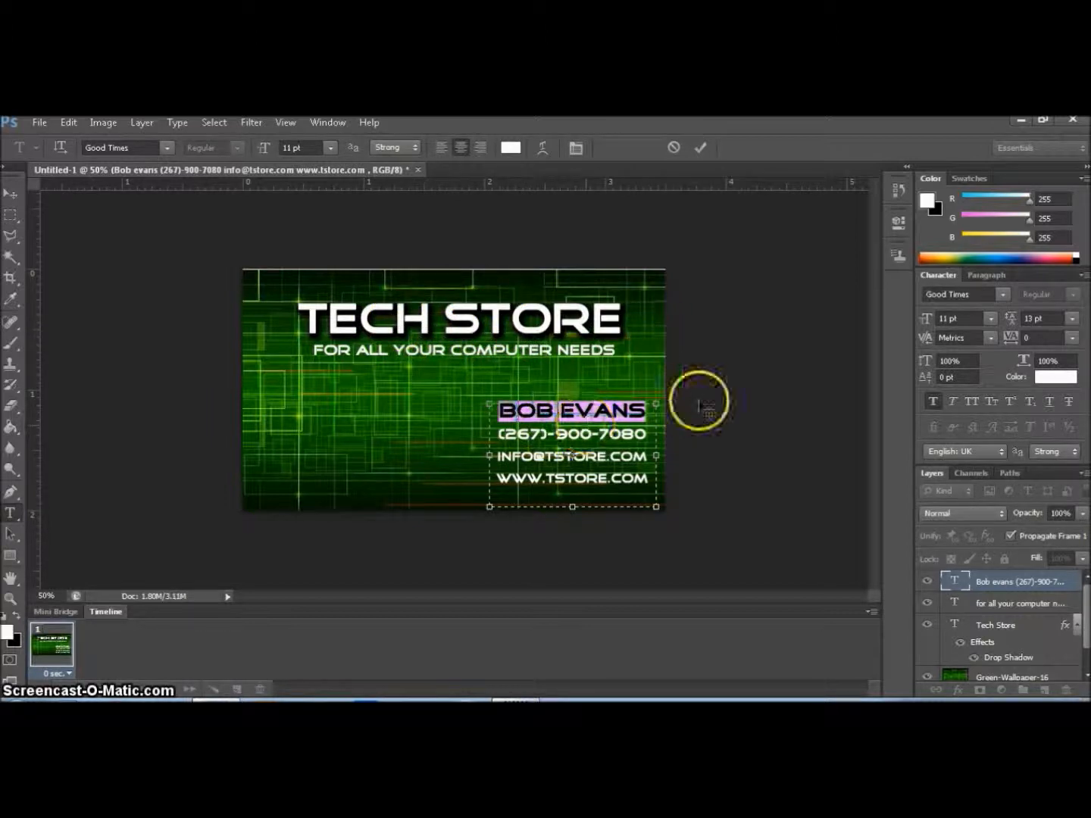
drag(1086, 603, 1085, 614)
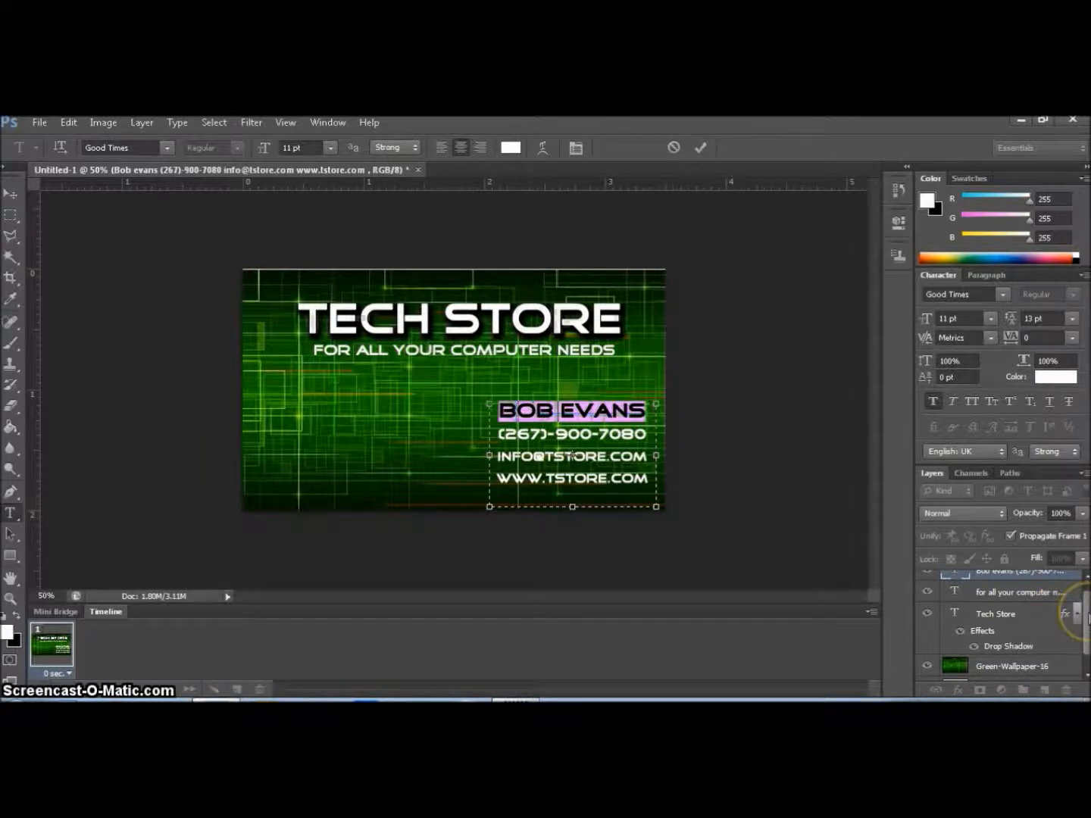
click(1065, 617)
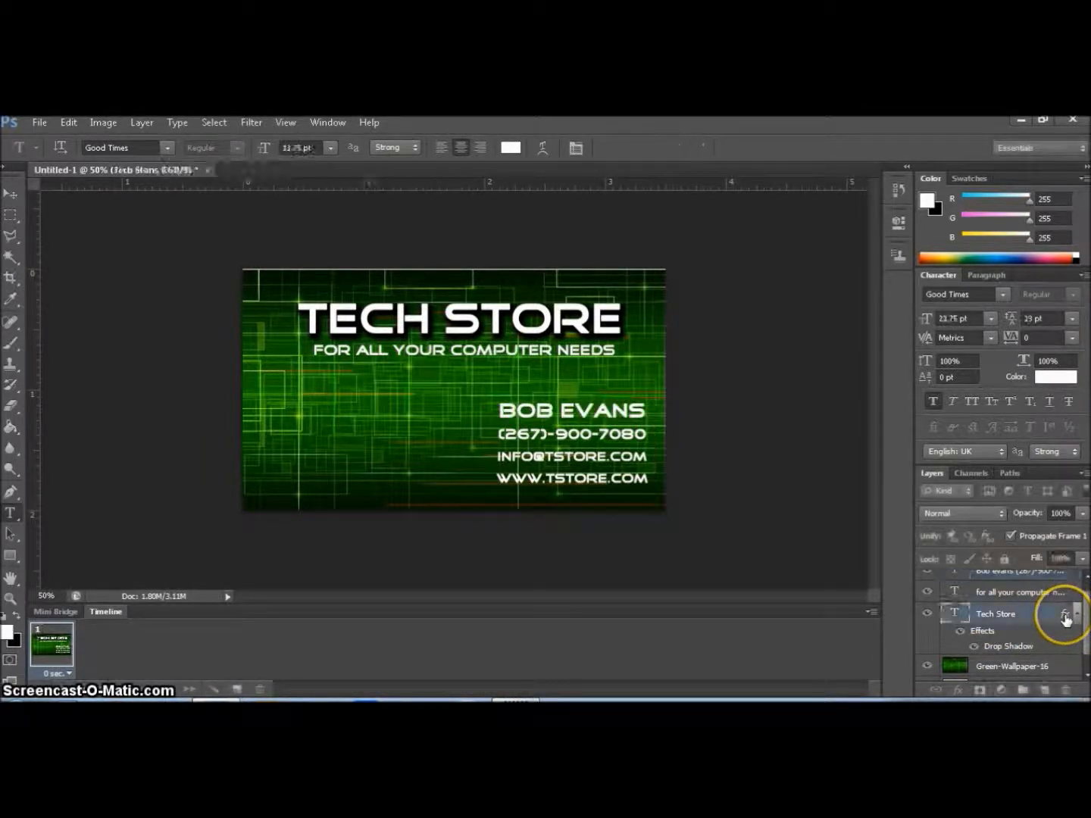
right_click(1066, 617)
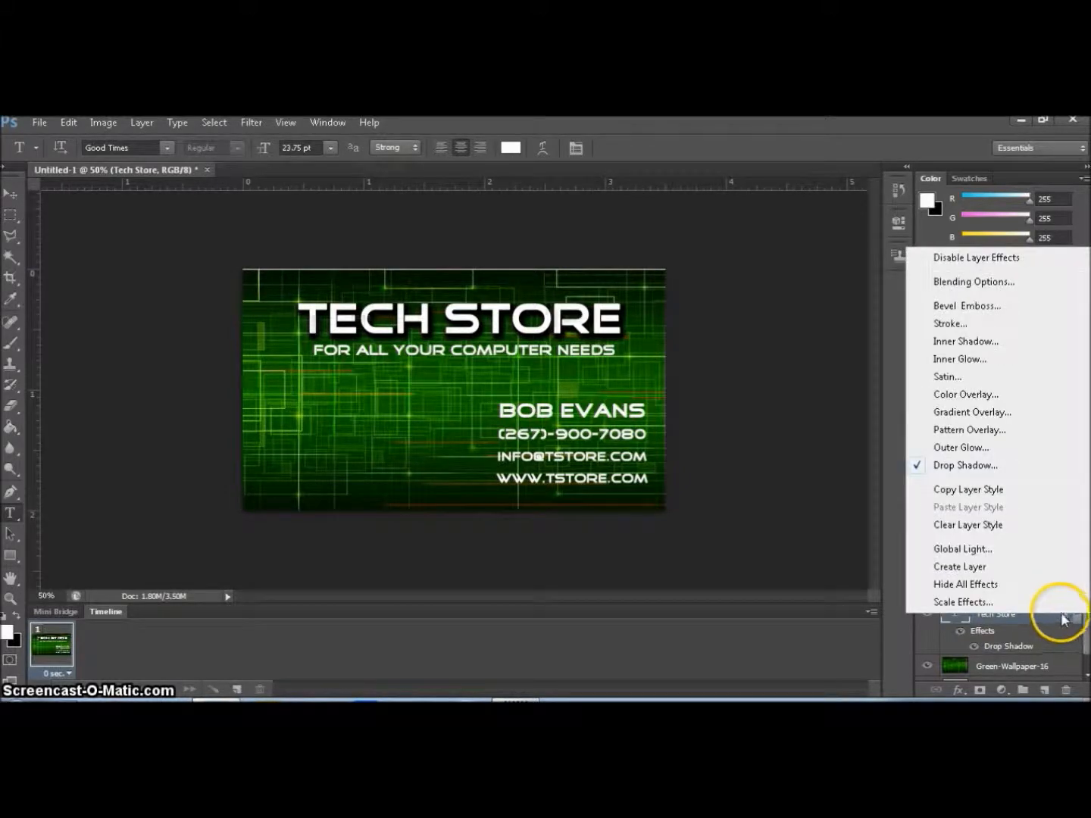
click(1020, 491)
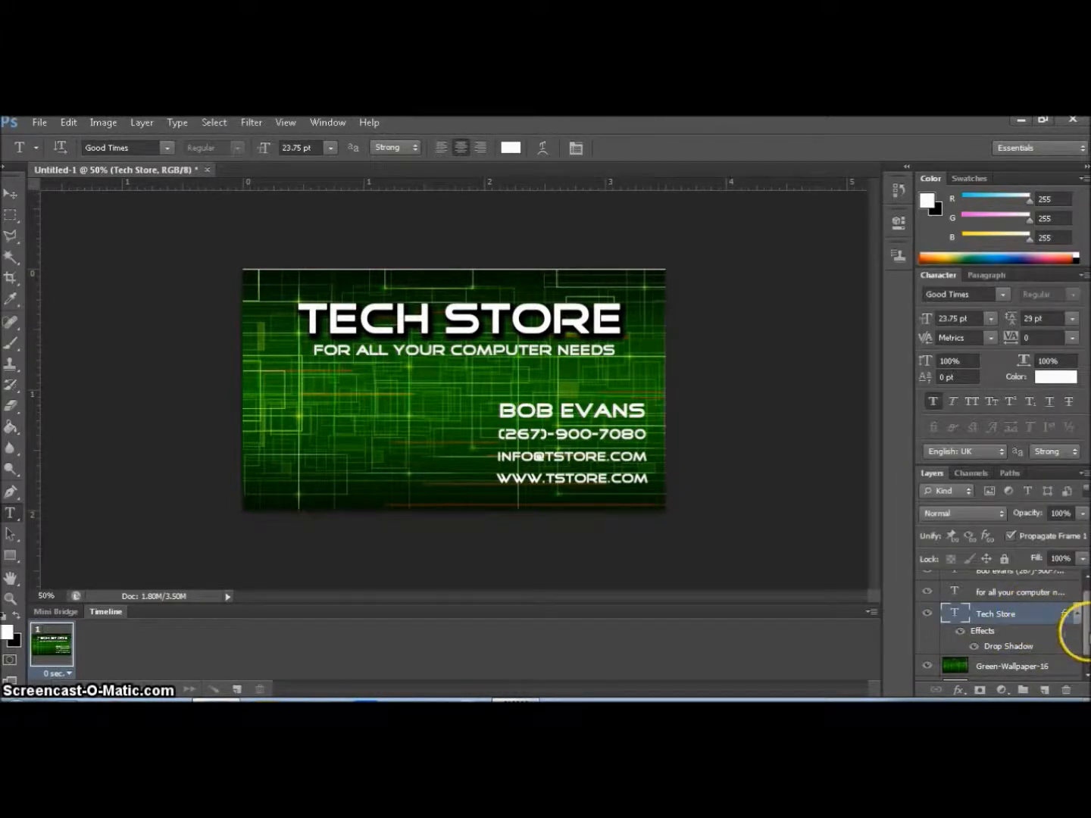
scroll(1072, 625, up, 1)
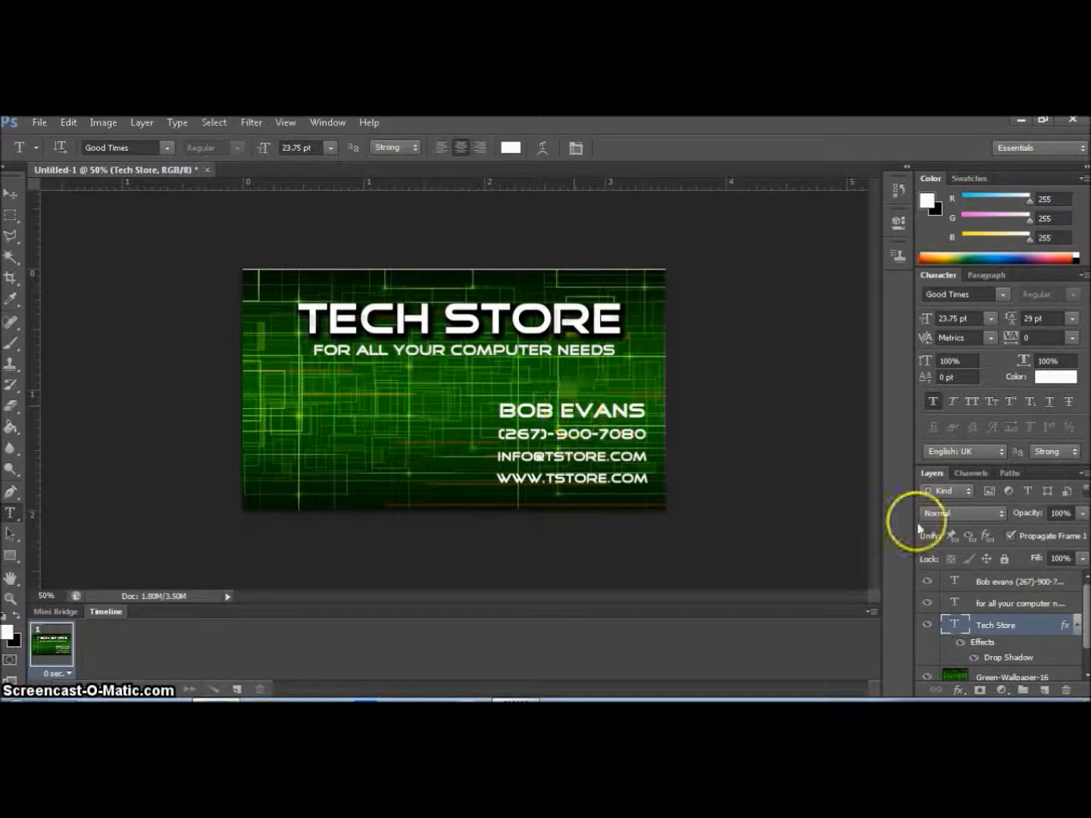
click(994, 584)
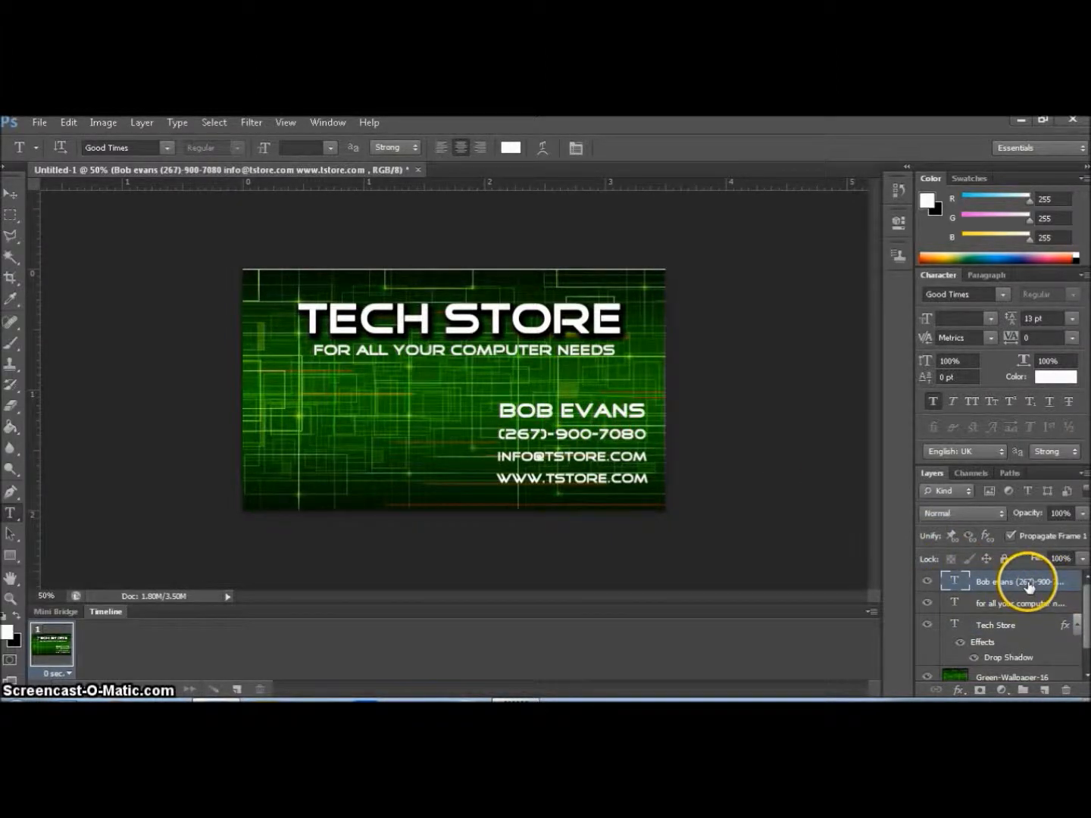
right_click(1030, 583)
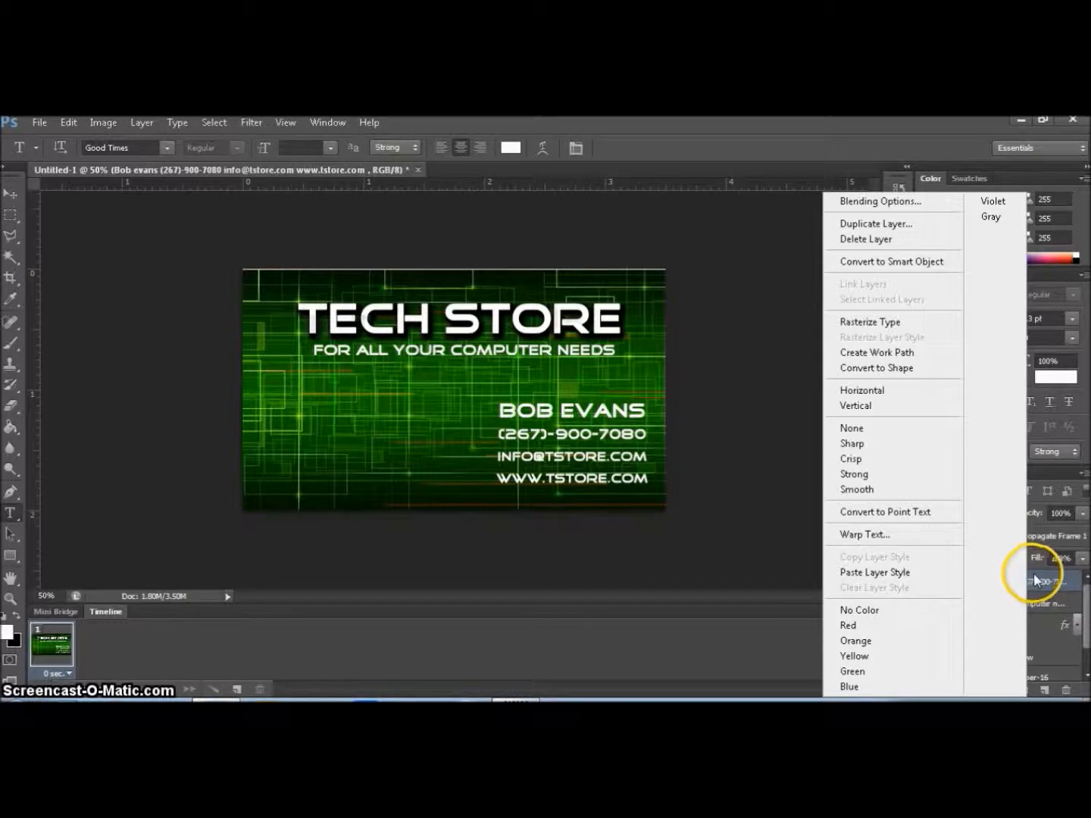
click(921, 573)
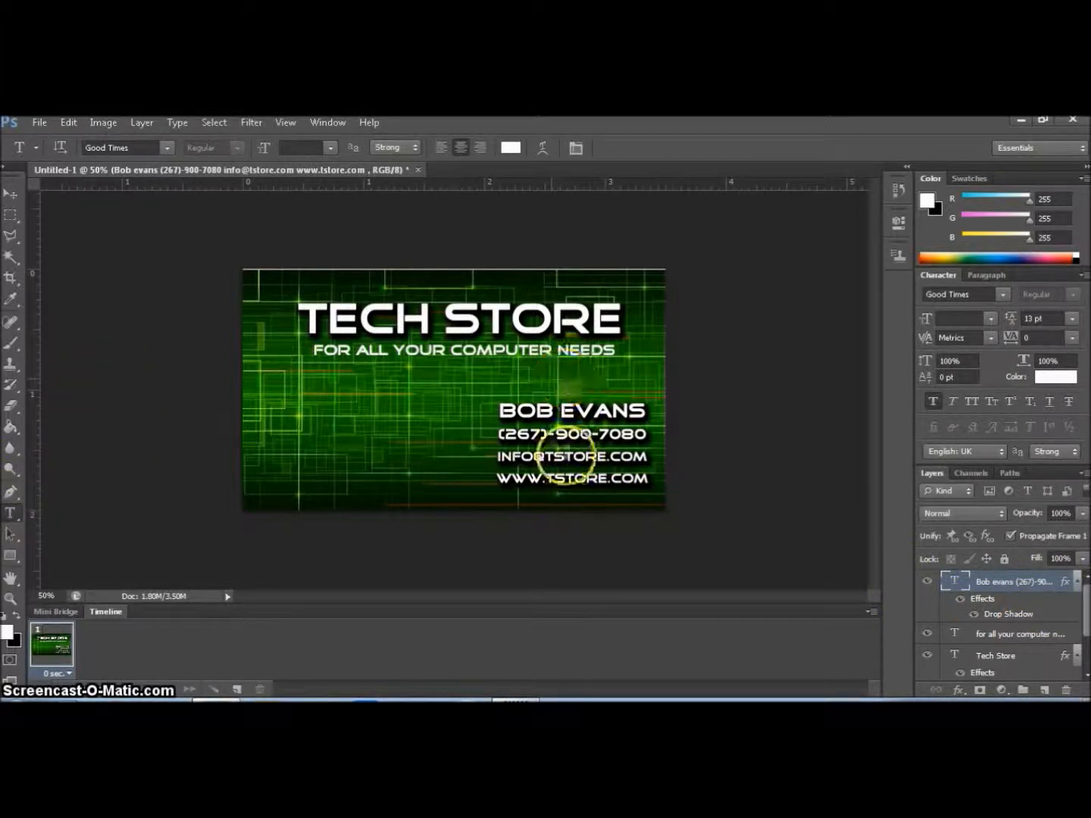
click(499, 434)
drag(500, 434, 651, 501)
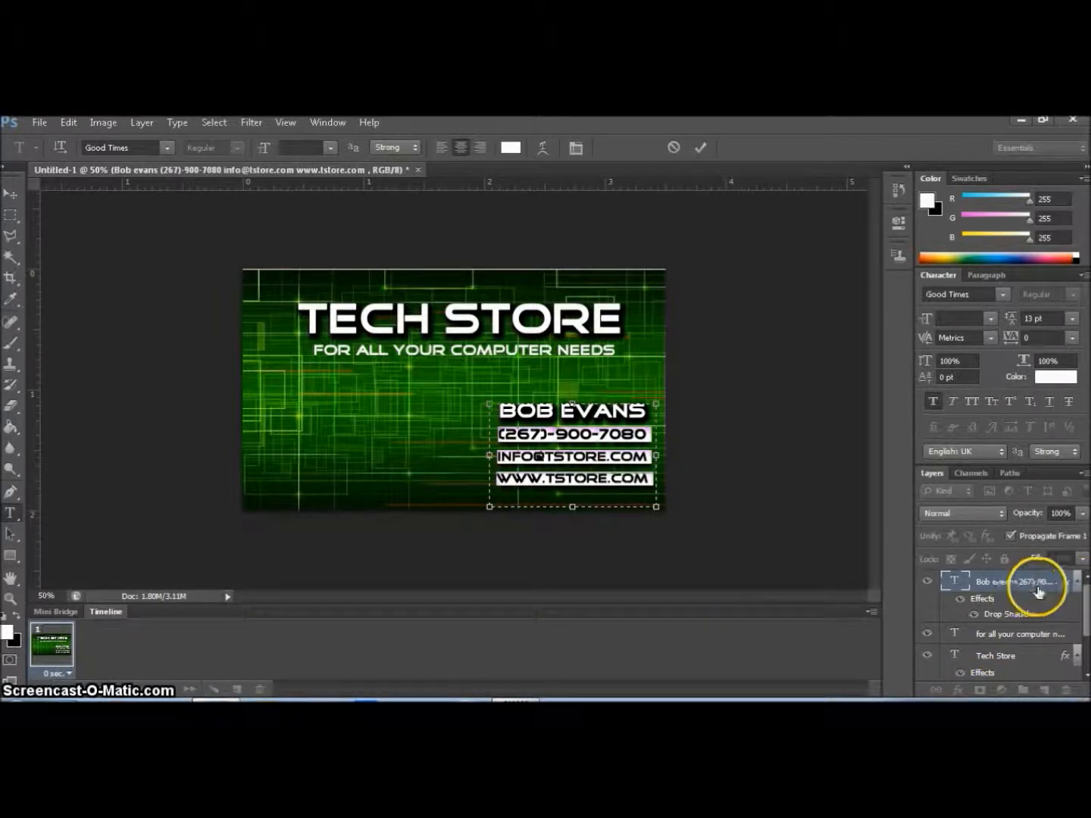
click(13, 199)
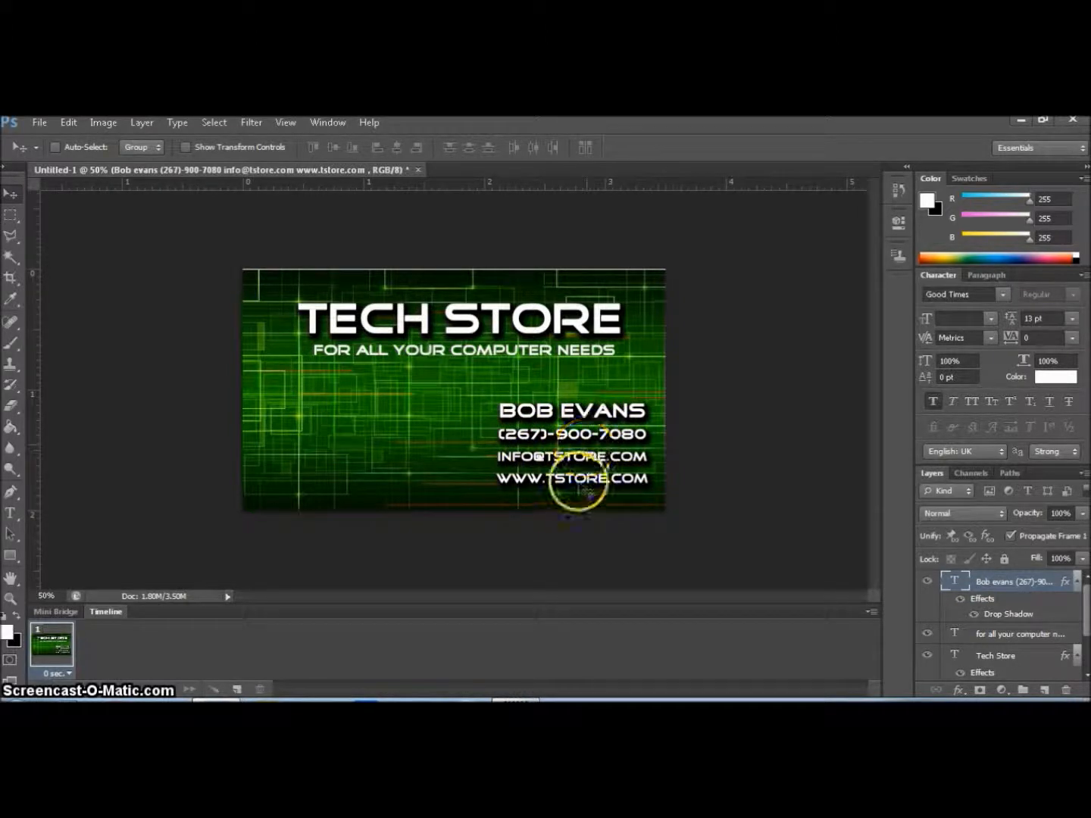
click(15, 517)
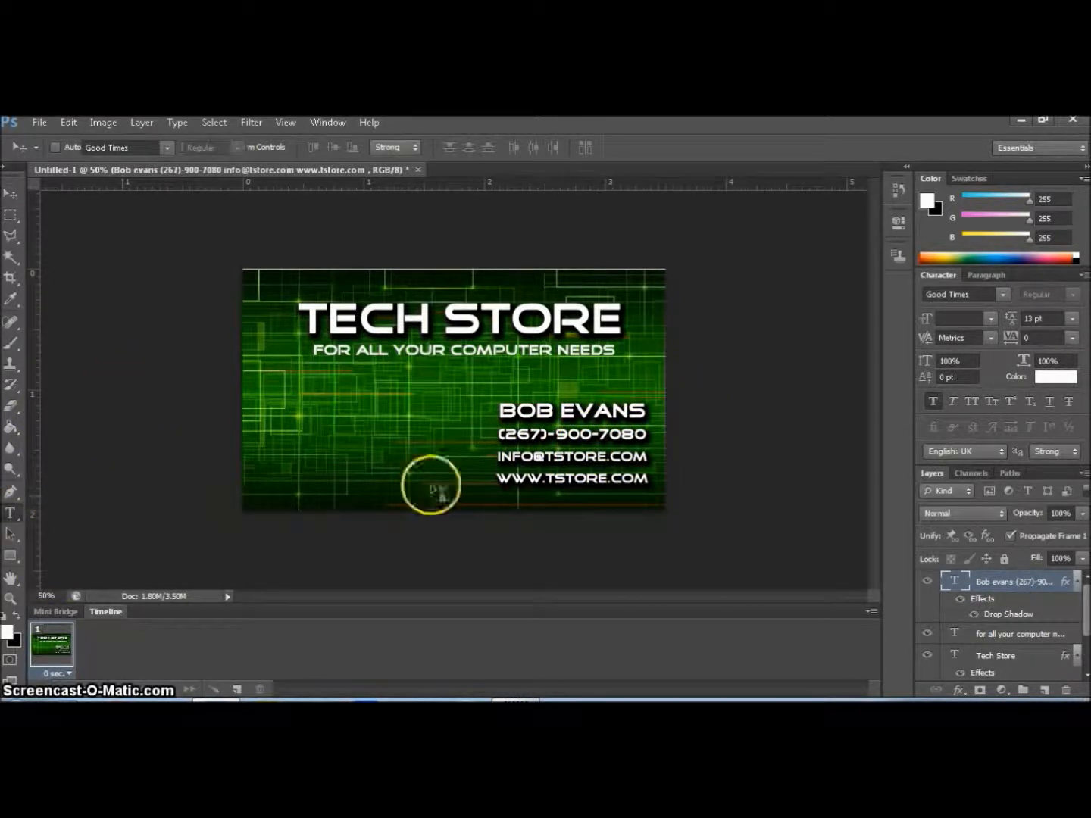
drag(334, 417, 488, 461)
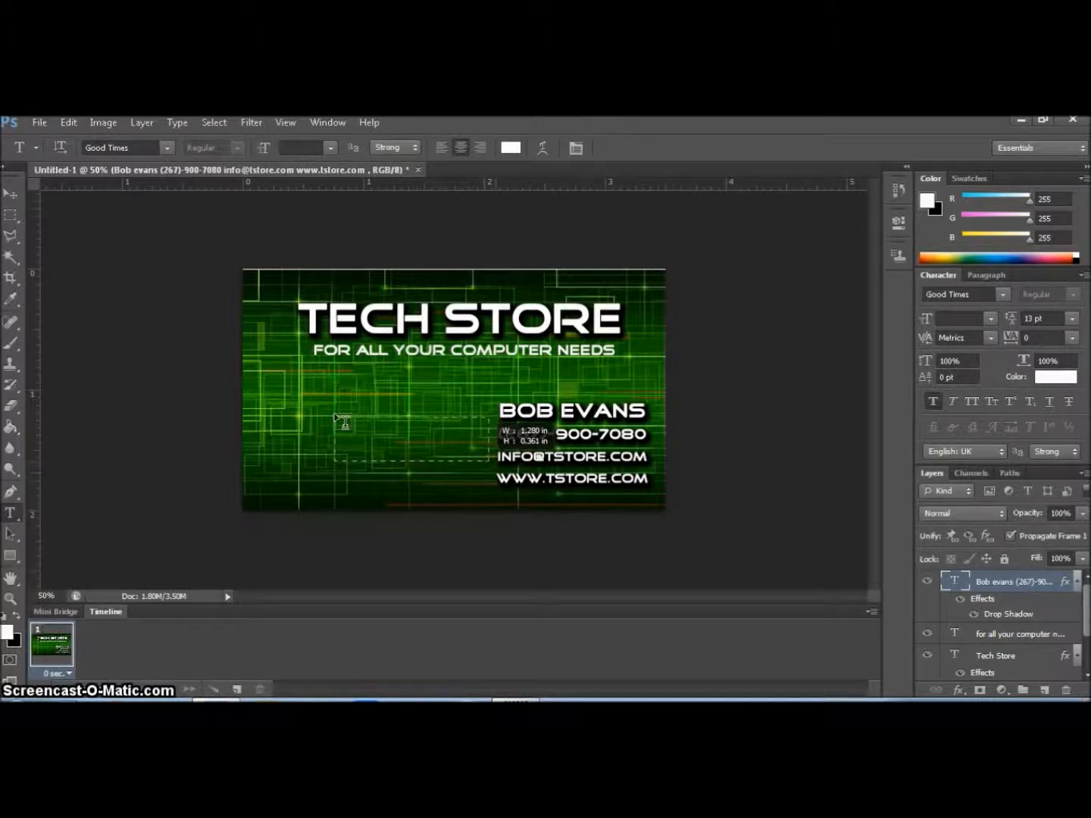
drag(343, 421, 485, 459)
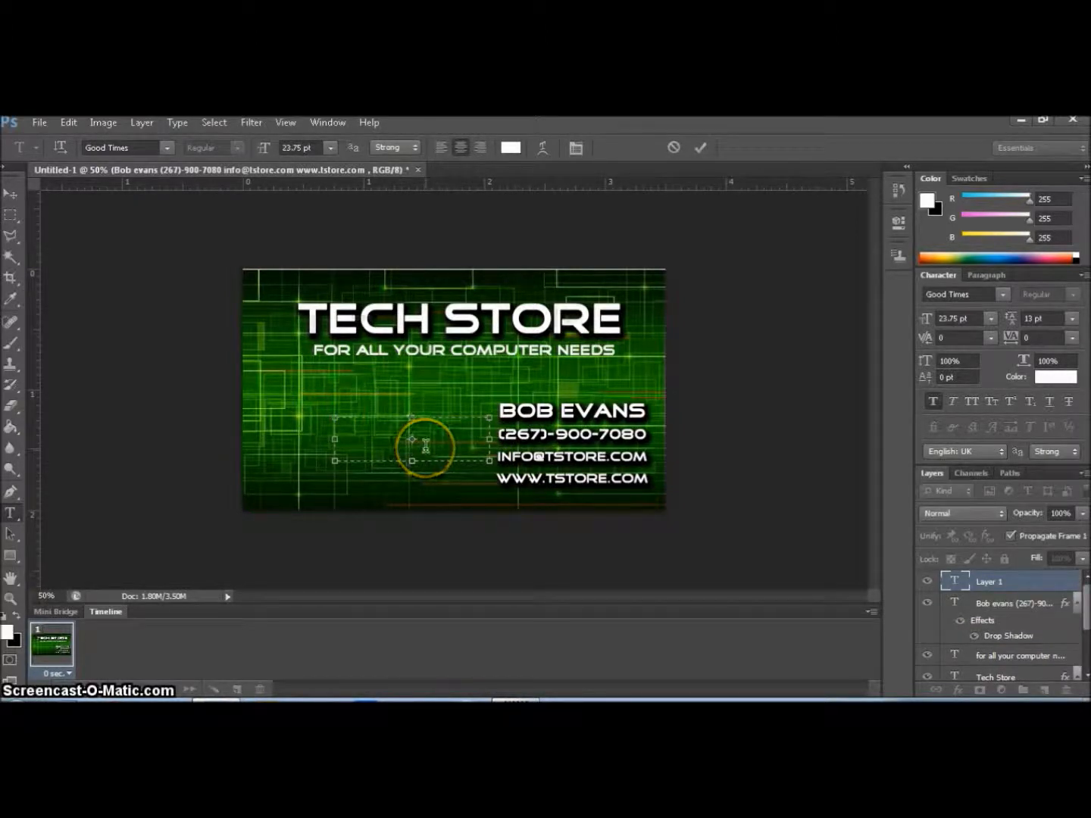
text(267)
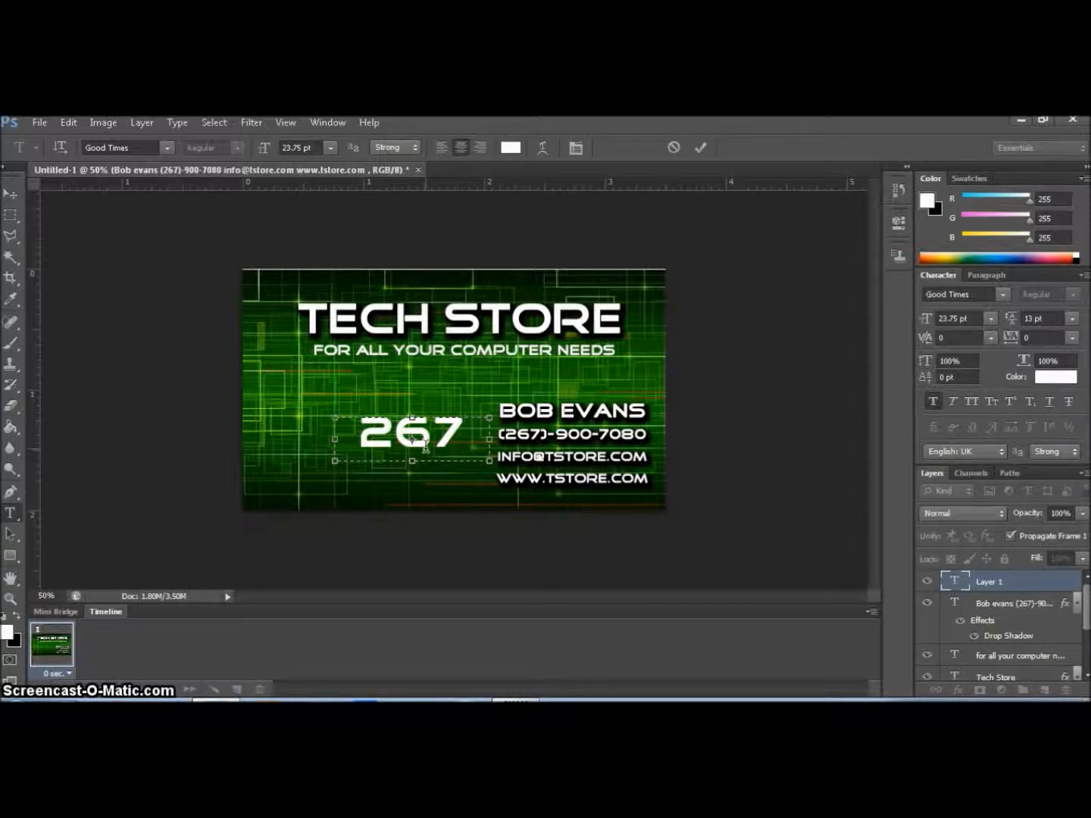
key(BackSpace)
key(BackSpace)
key(BackSpace)
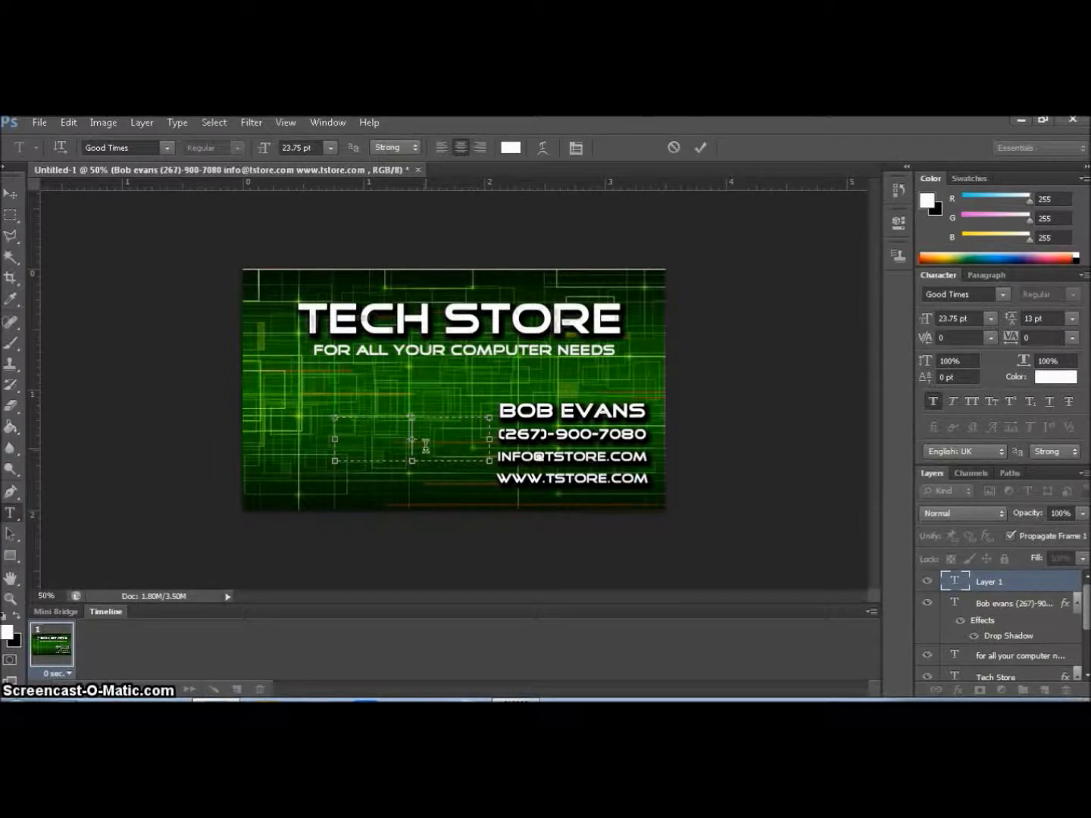
click(18, 200)
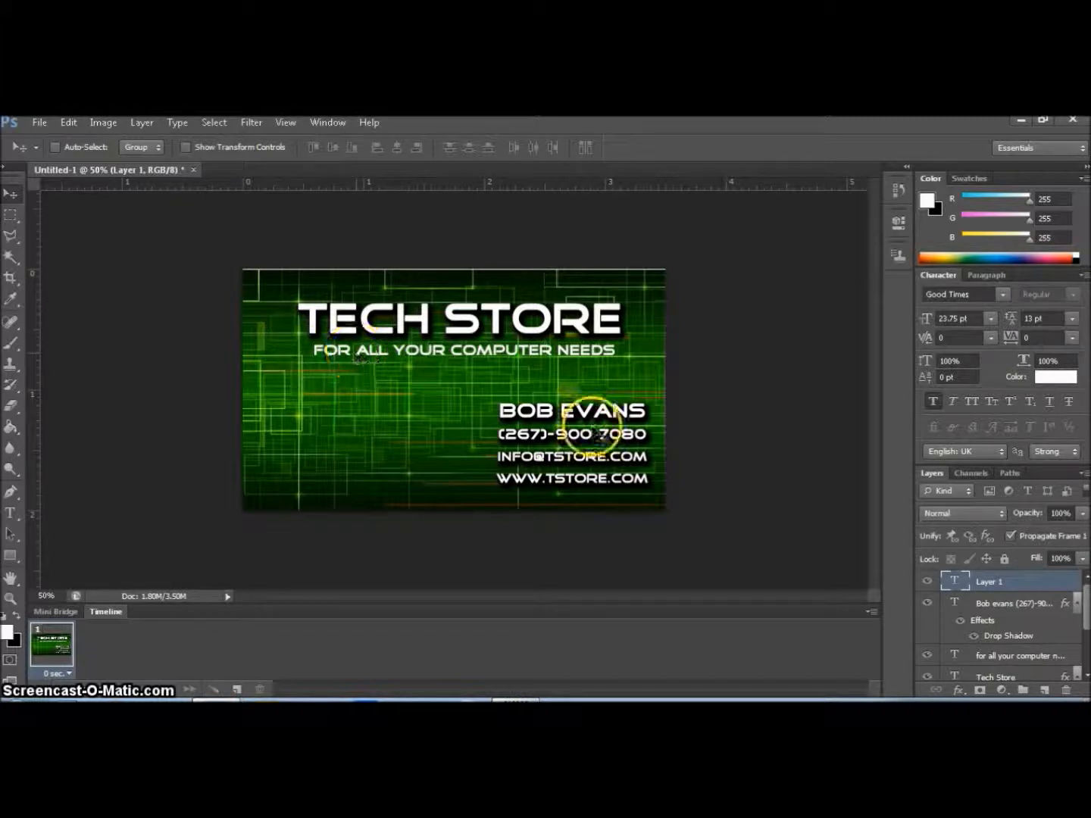
On the Green-Wallpaper-16 layer, select a full-width rectangular band from the card's upper edge to just below the tagline
drag(1083, 607, 1088, 664)
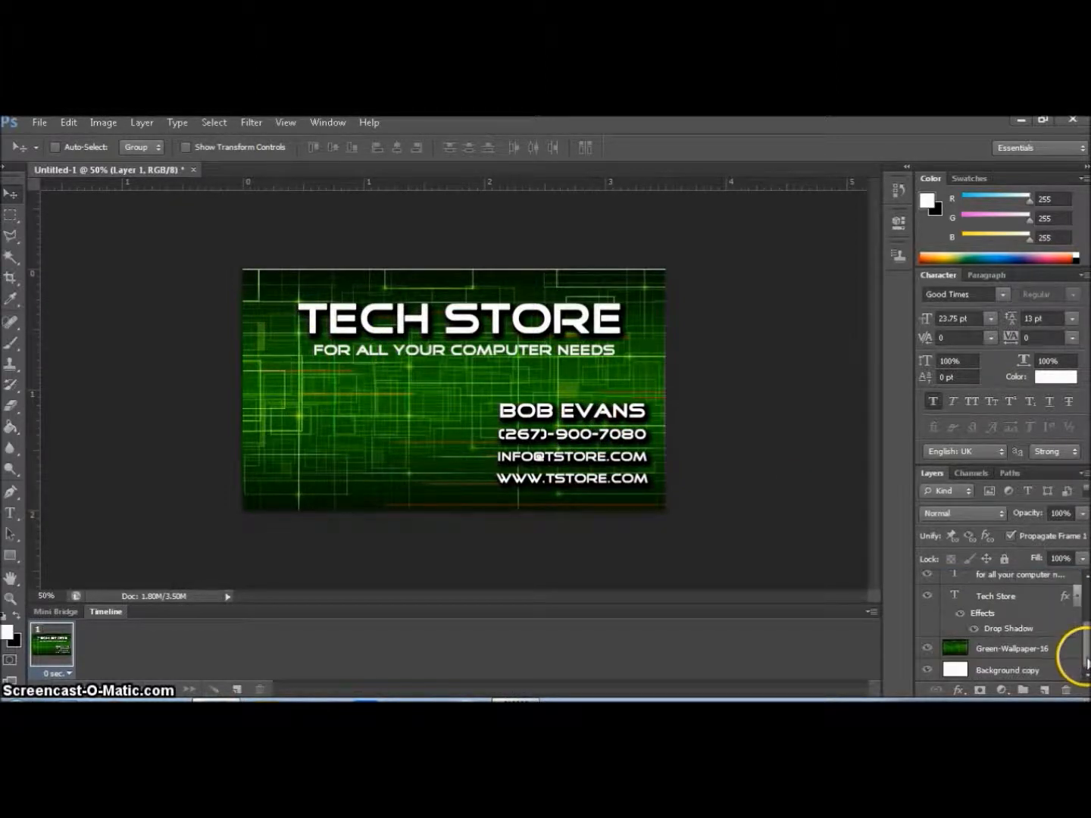
click(1028, 657)
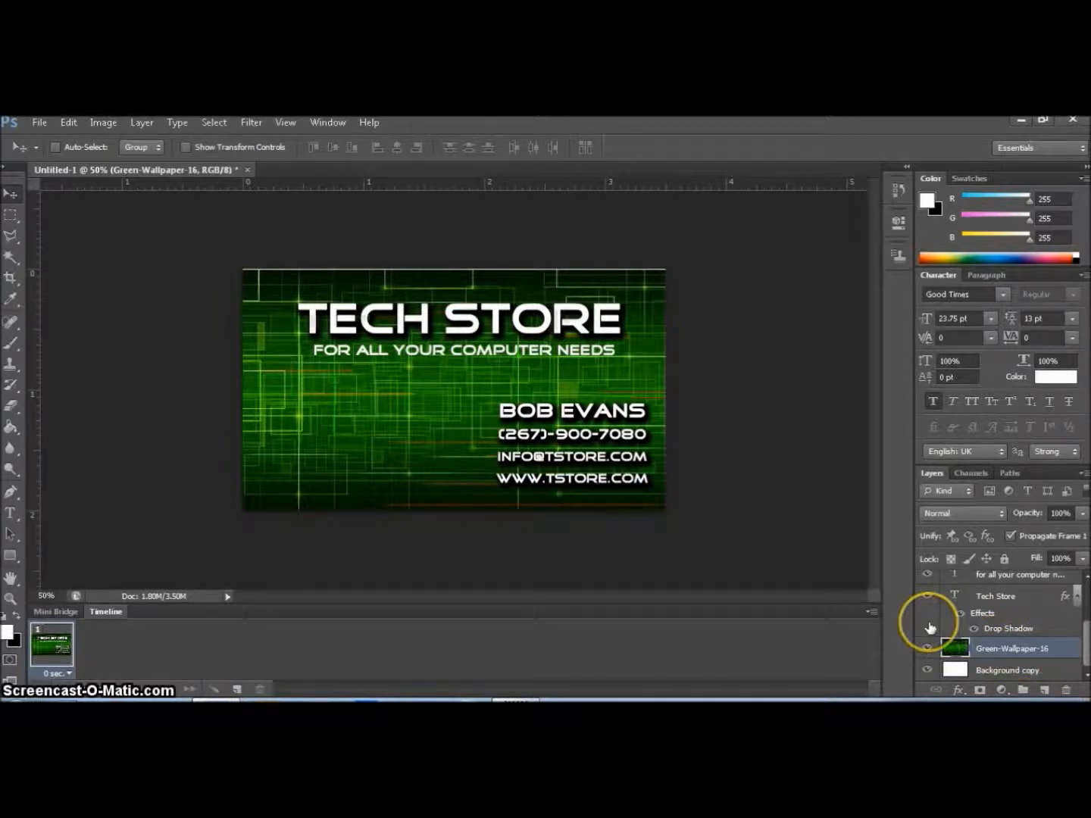
click(22, 216)
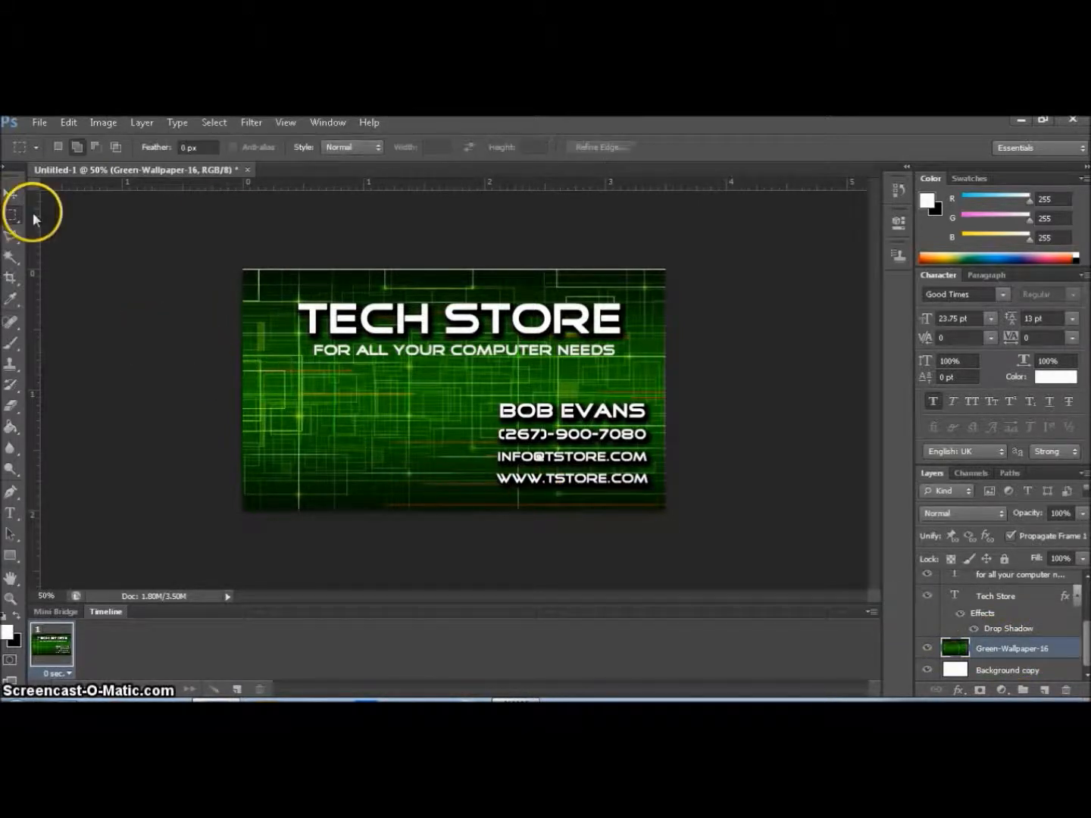
drag(215, 252, 391, 304)
drag(462, 326, 677, 372)
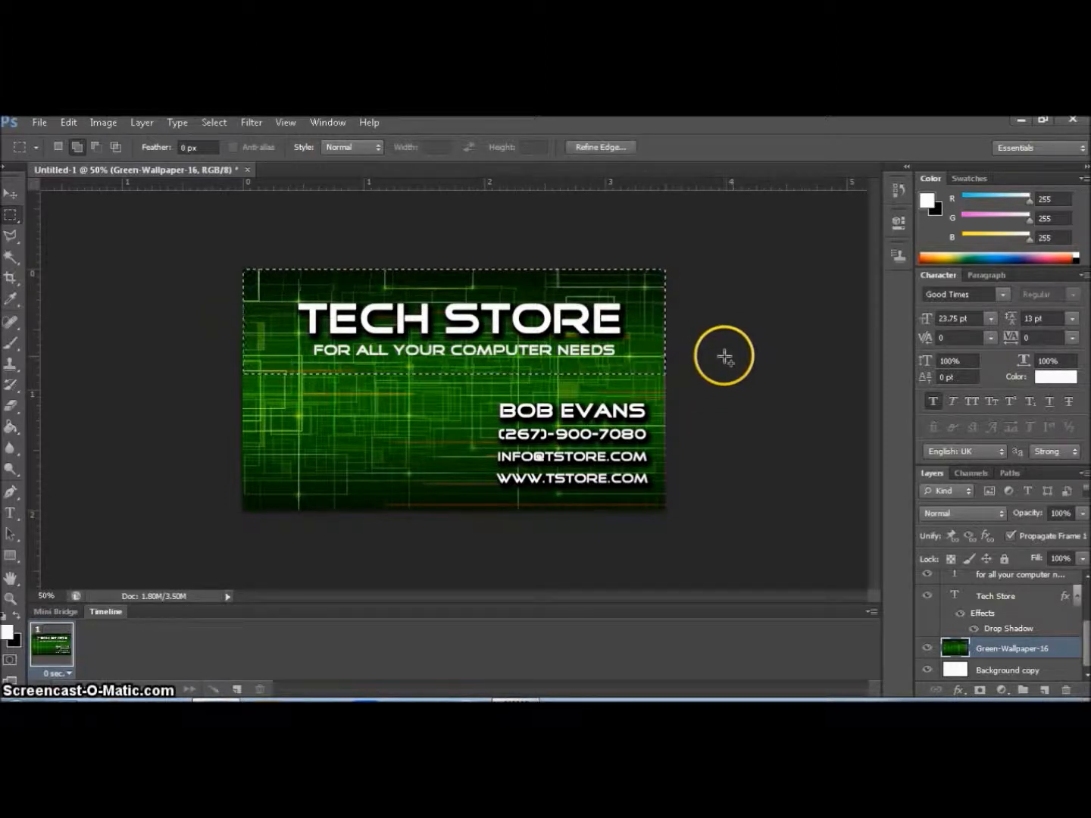
Recolour the selected band blue using Hue/Saturation with hue +108, increased saturation and lightness -20, and deselect the area
click(105, 124)
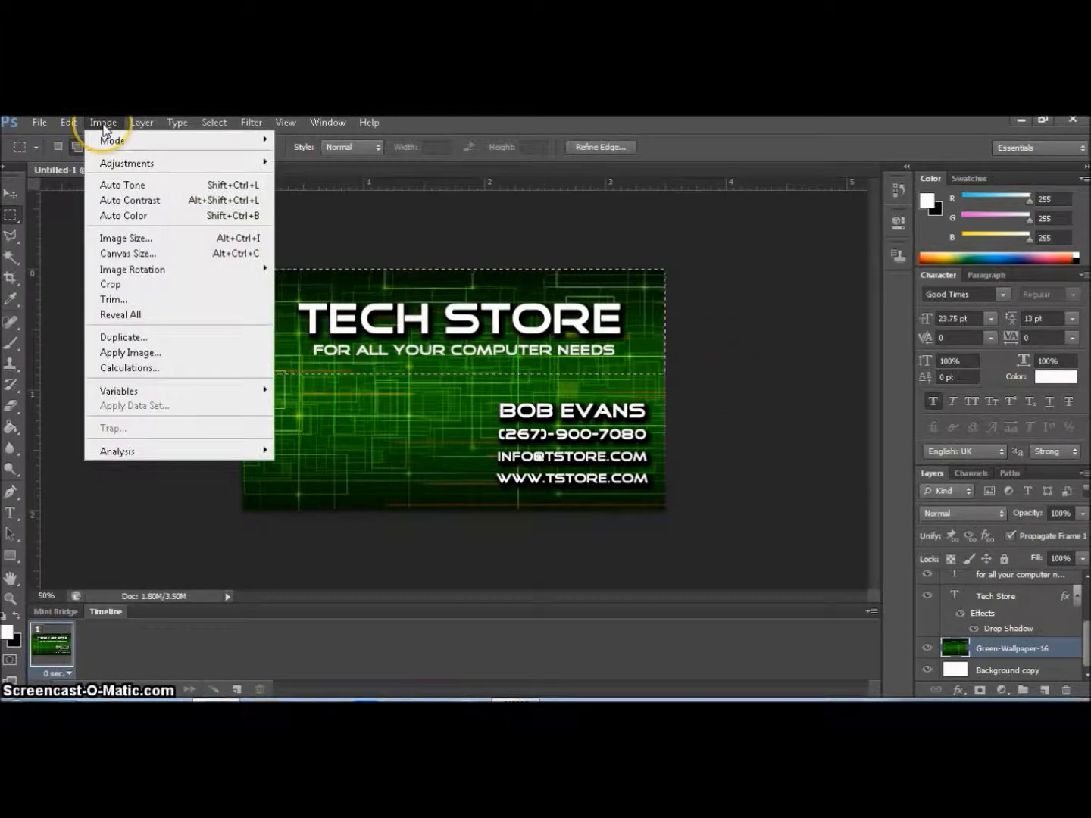
mouse_move(113, 163)
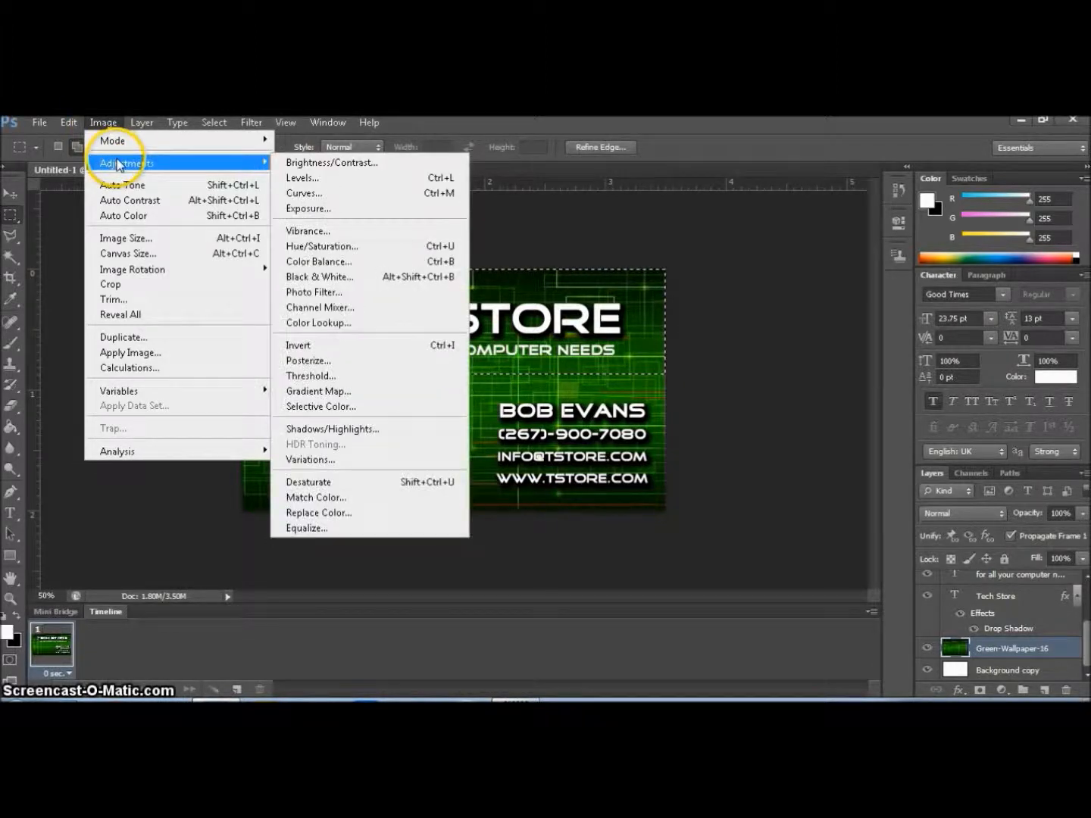
click(322, 246)
drag(762, 386, 878, 413)
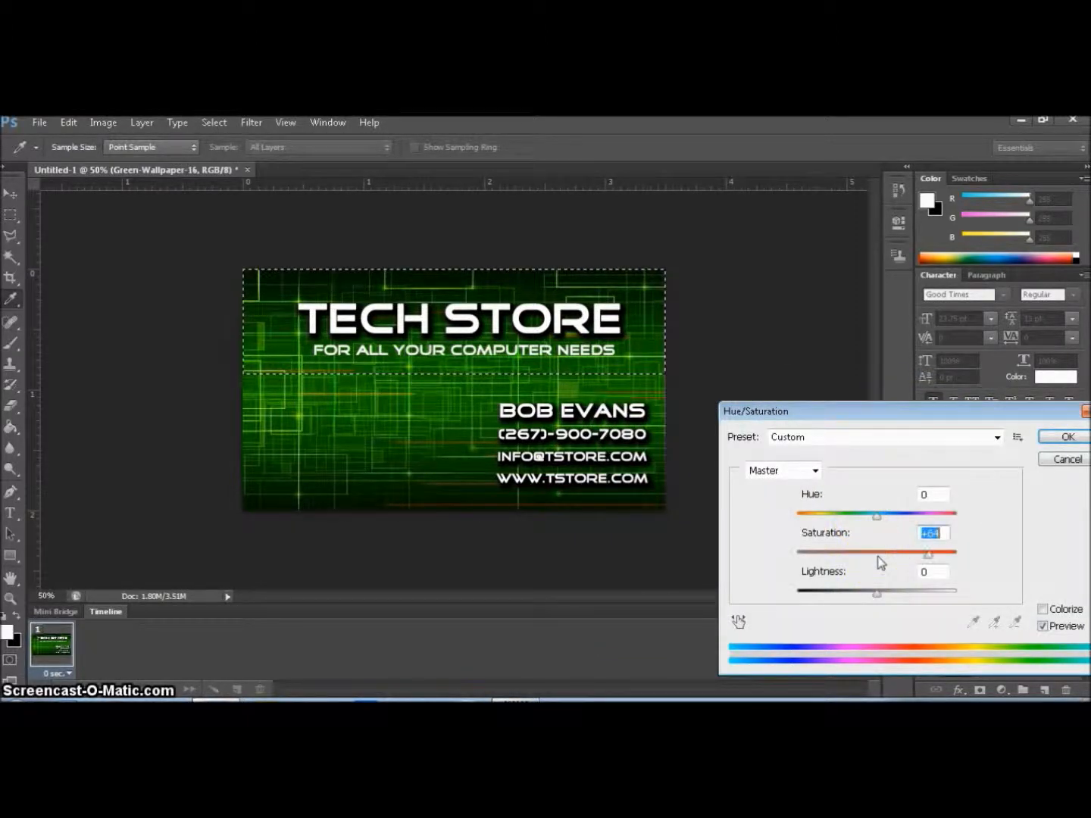
drag(797, 555, 934, 516)
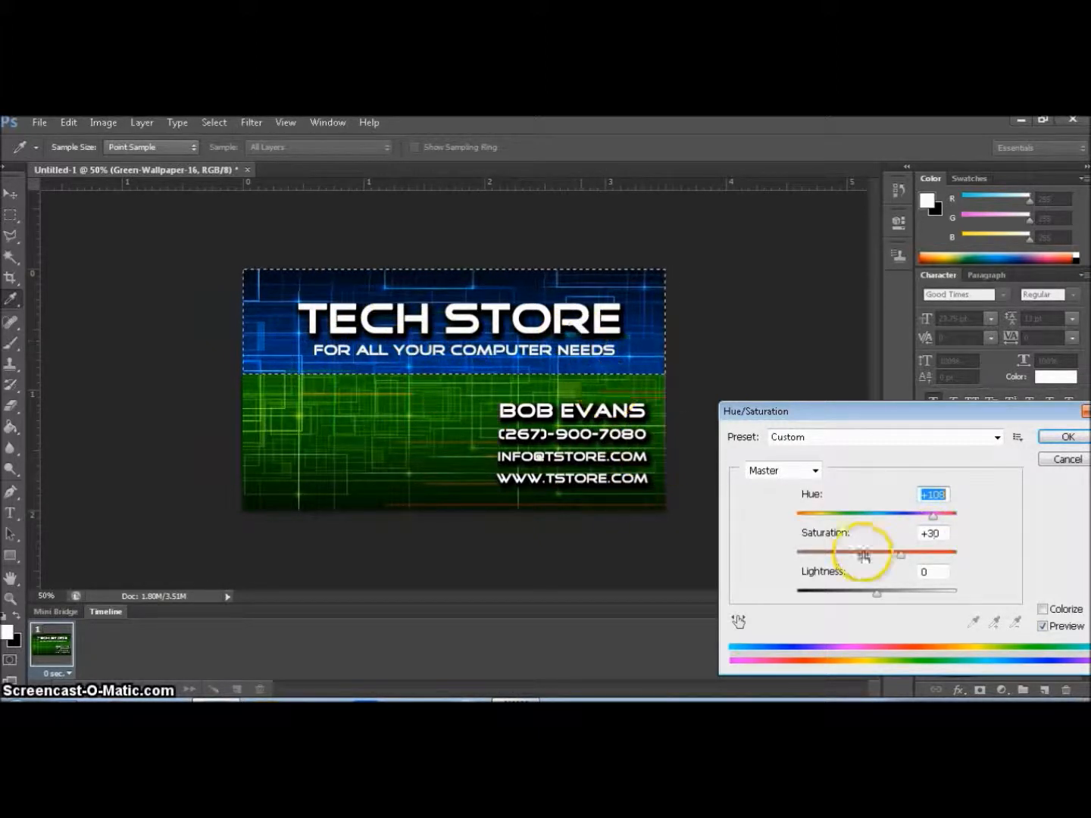
mouse_move(875, 594)
mouse_down()
mouse_move(844, 594)
mouse_move(861, 595)
mouse_up()
click(901, 555)
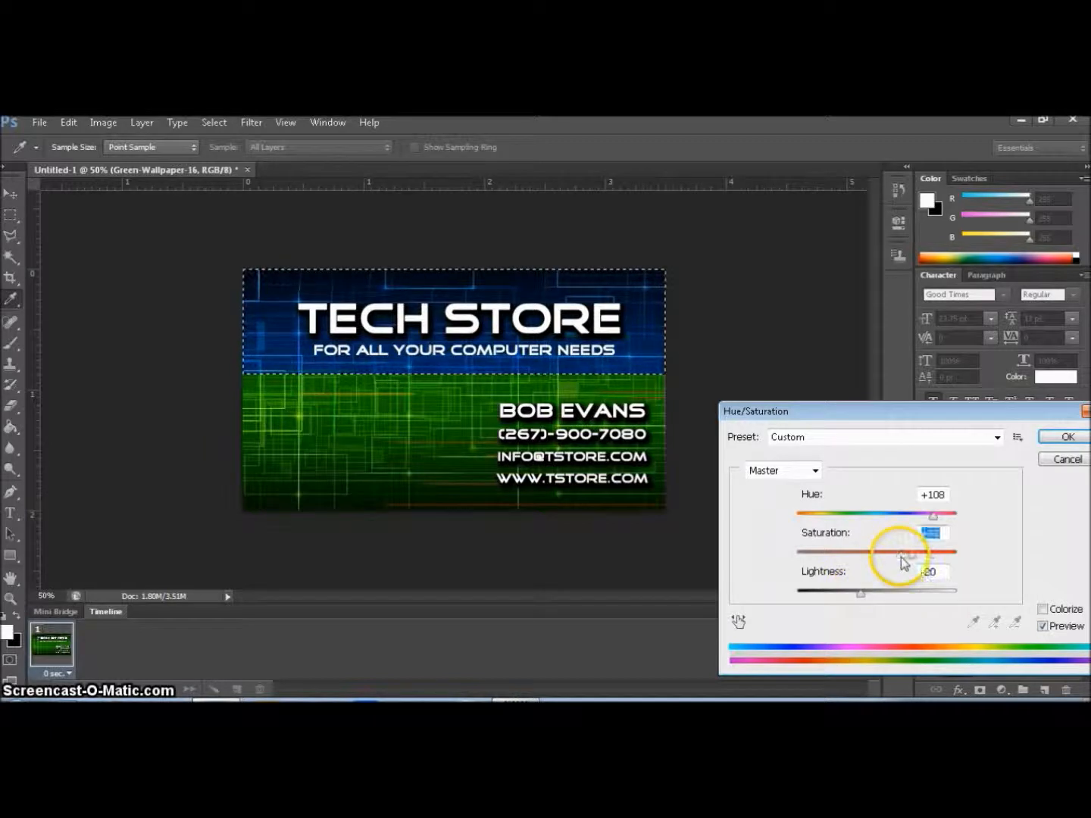
click(1067, 437)
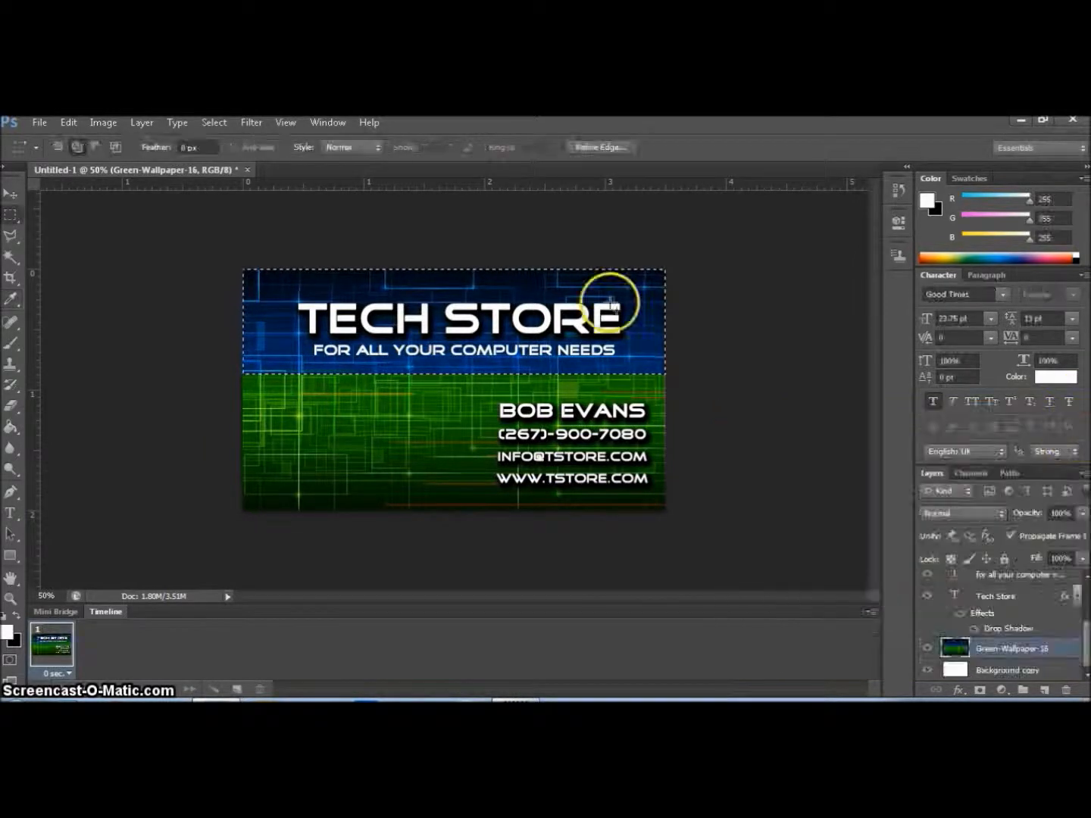
click(11, 193)
key(ctrl+d)
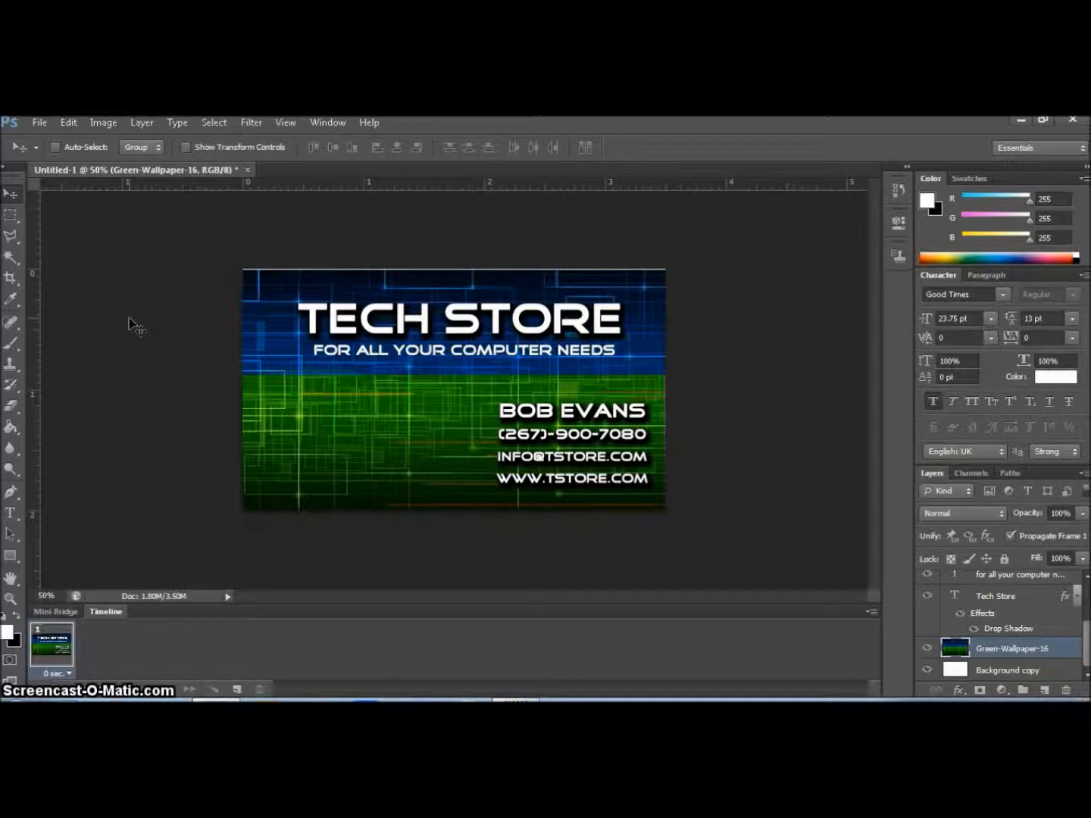
click(153, 319)
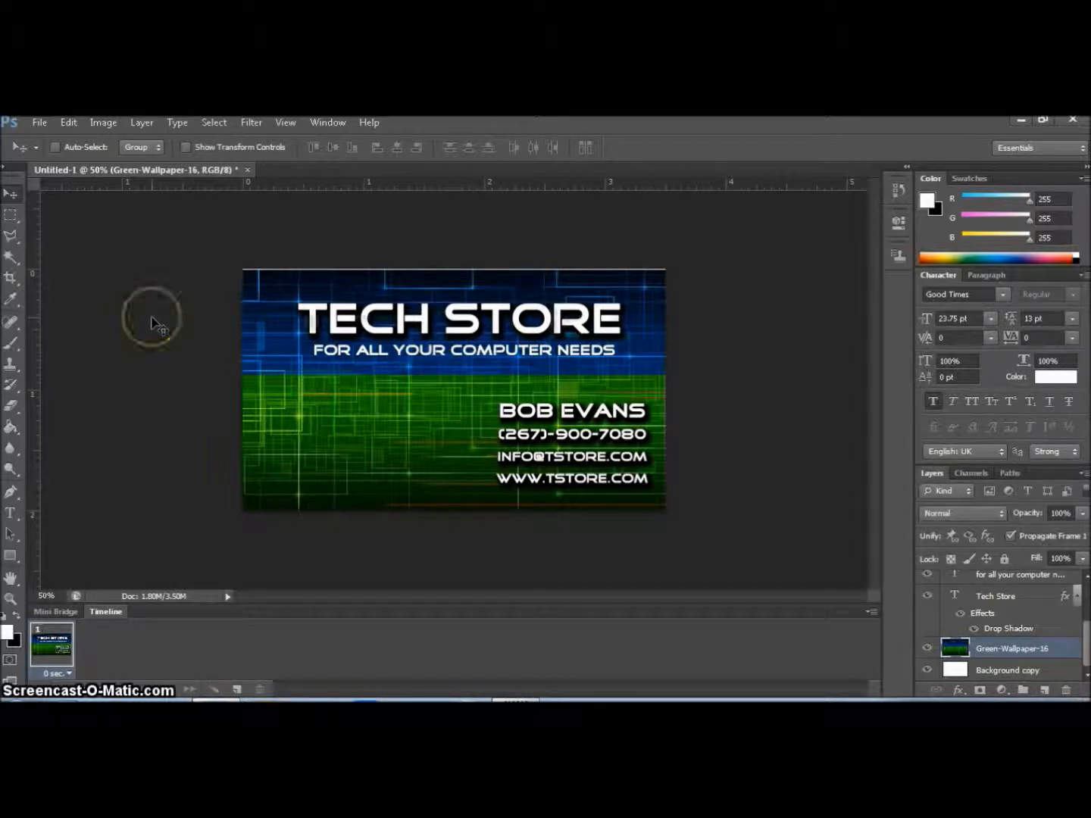
Save the business card to the Desktop as a Photoshop file named Bobs BC, with layers and maximum compatibility kept
click(45, 122)
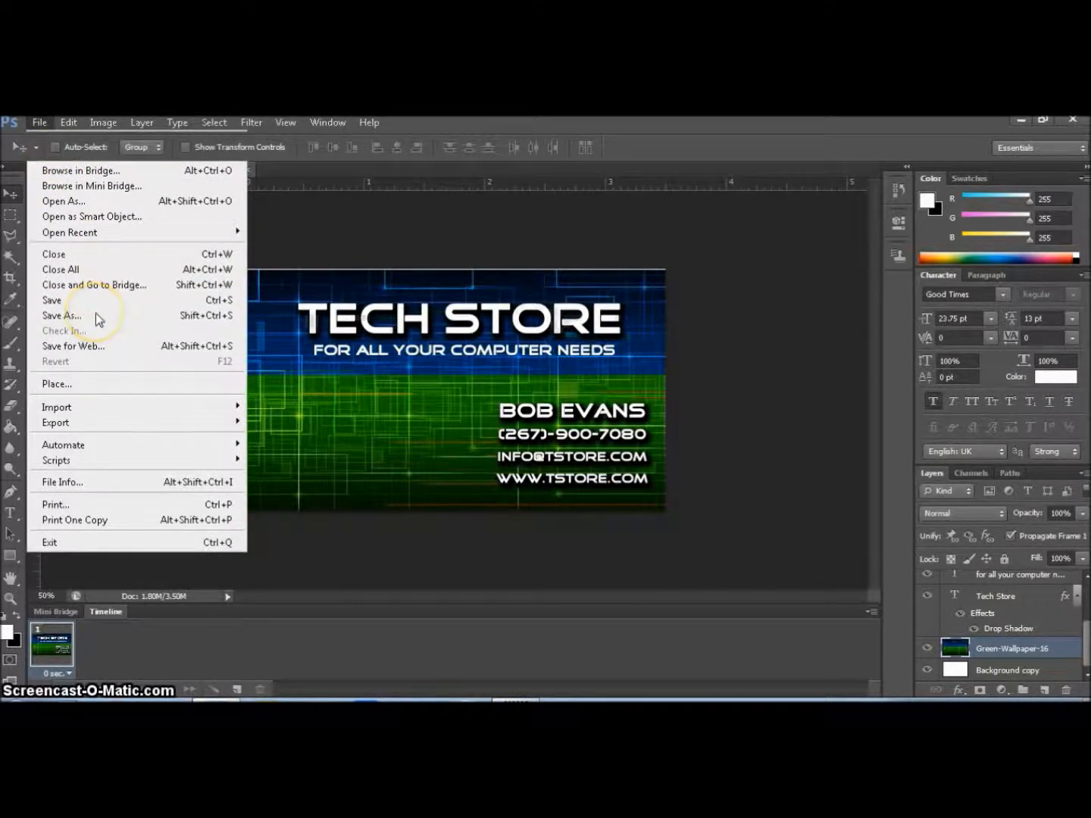
click(99, 315)
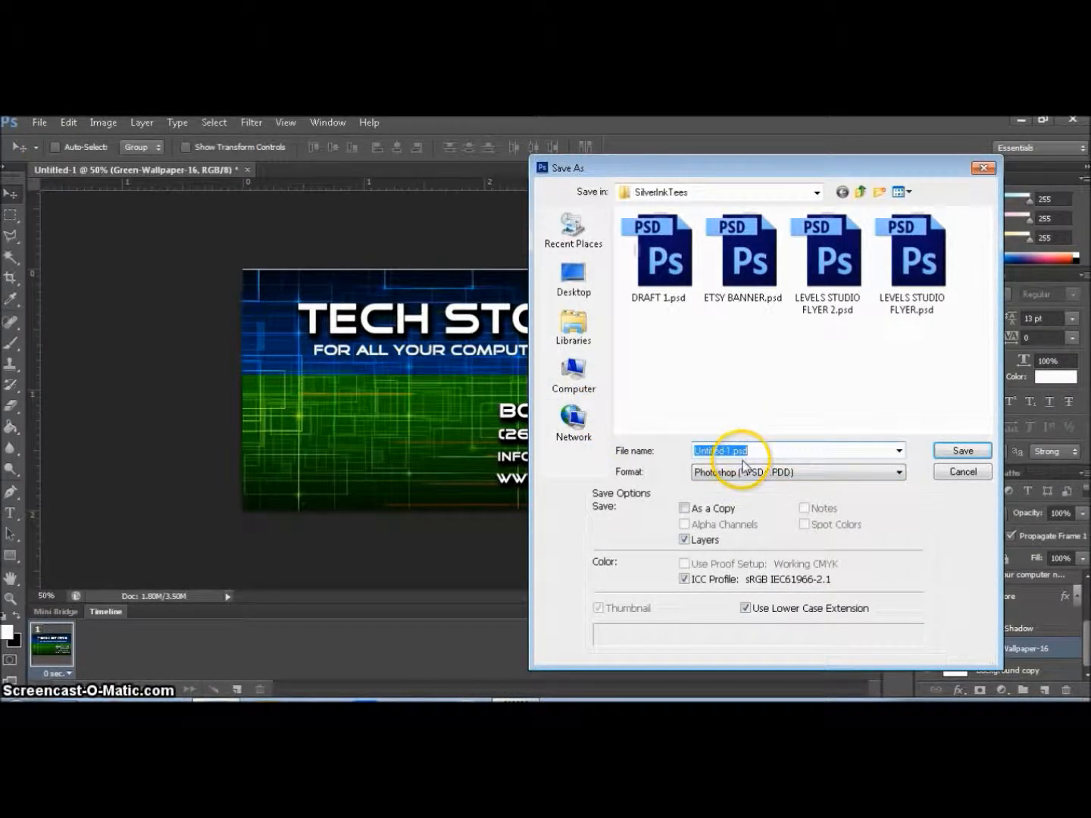
text(Bobs BC)
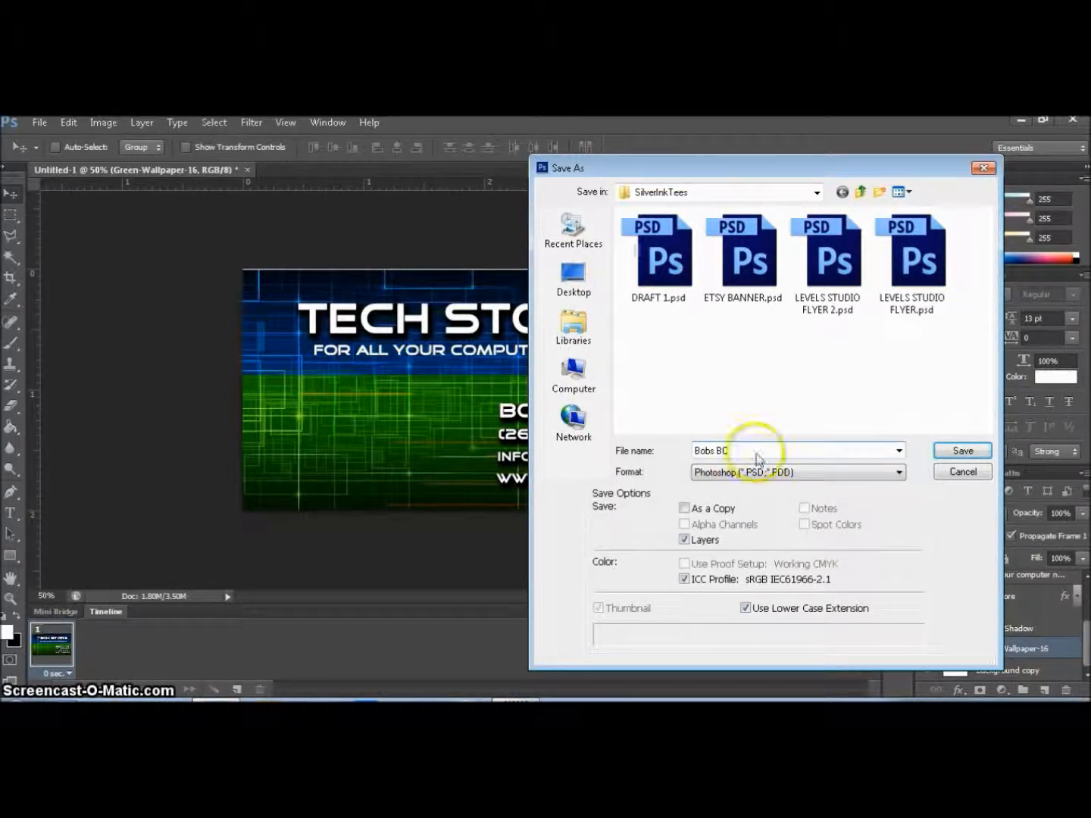
click(575, 285)
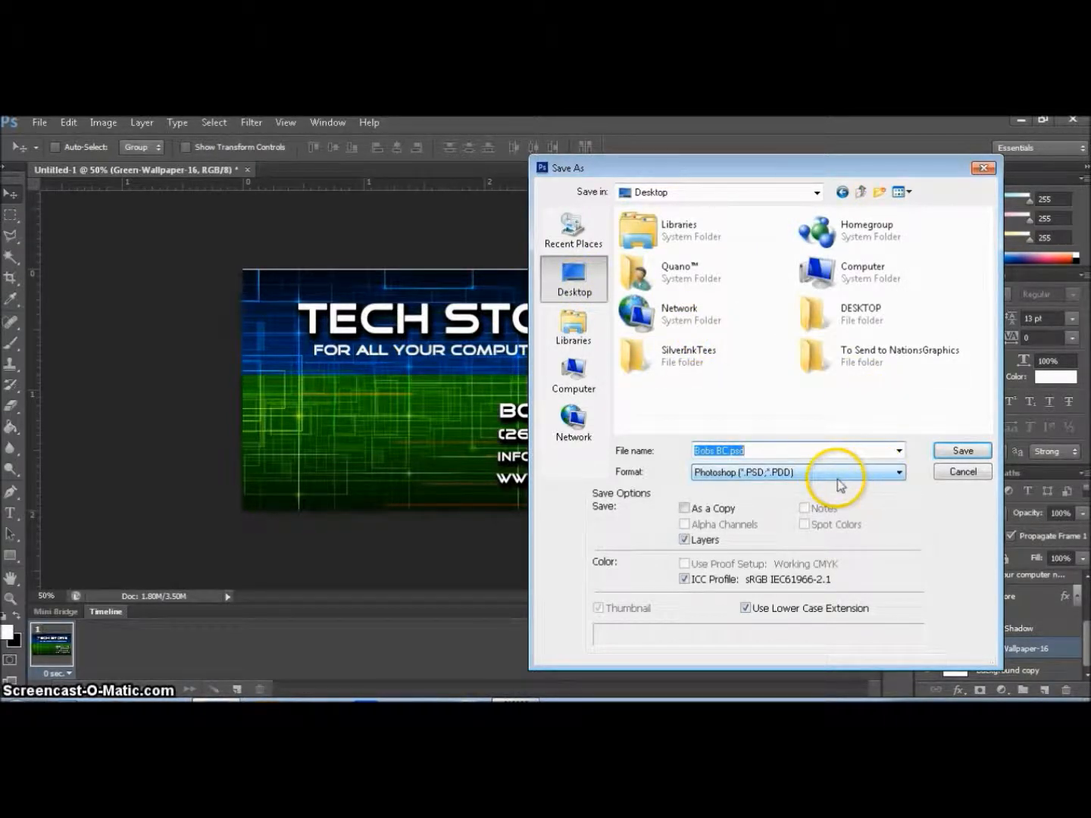
click(962, 450)
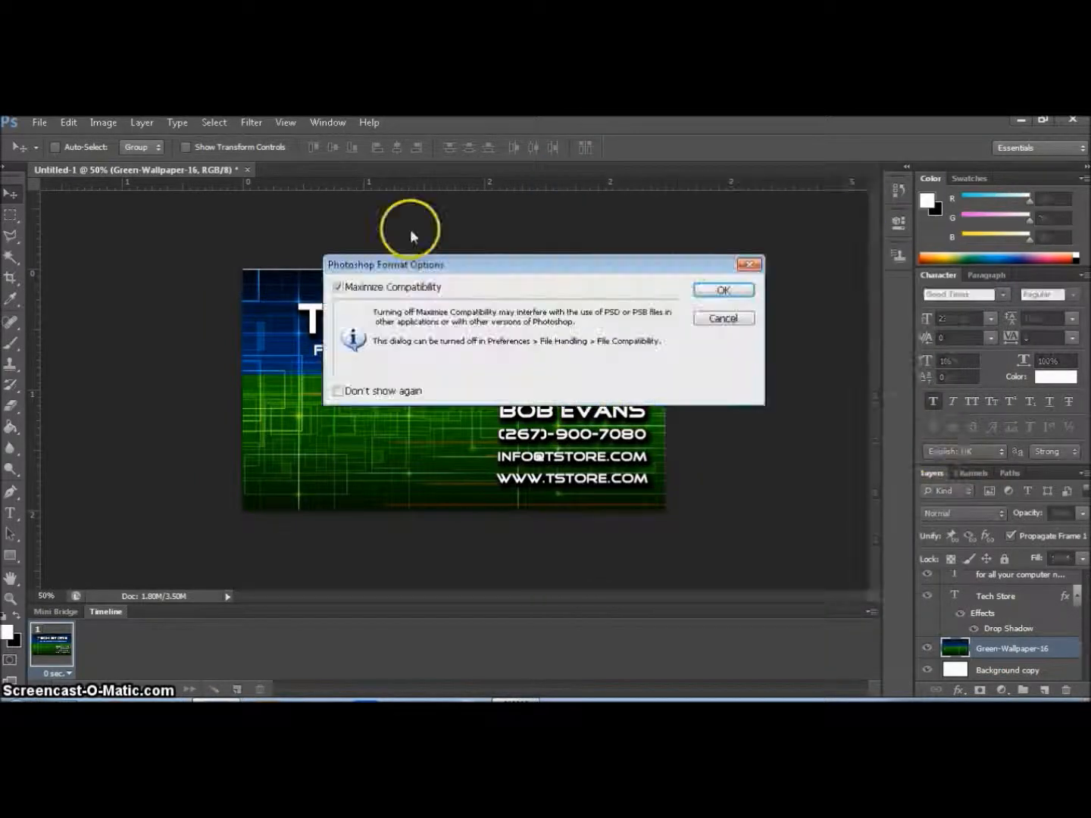
click(722, 292)
Save a JPEG copy of the card to the Desktop as Bobs BC.jpg at maximum quality 12, Baseline ("Standard")
click(39, 121)
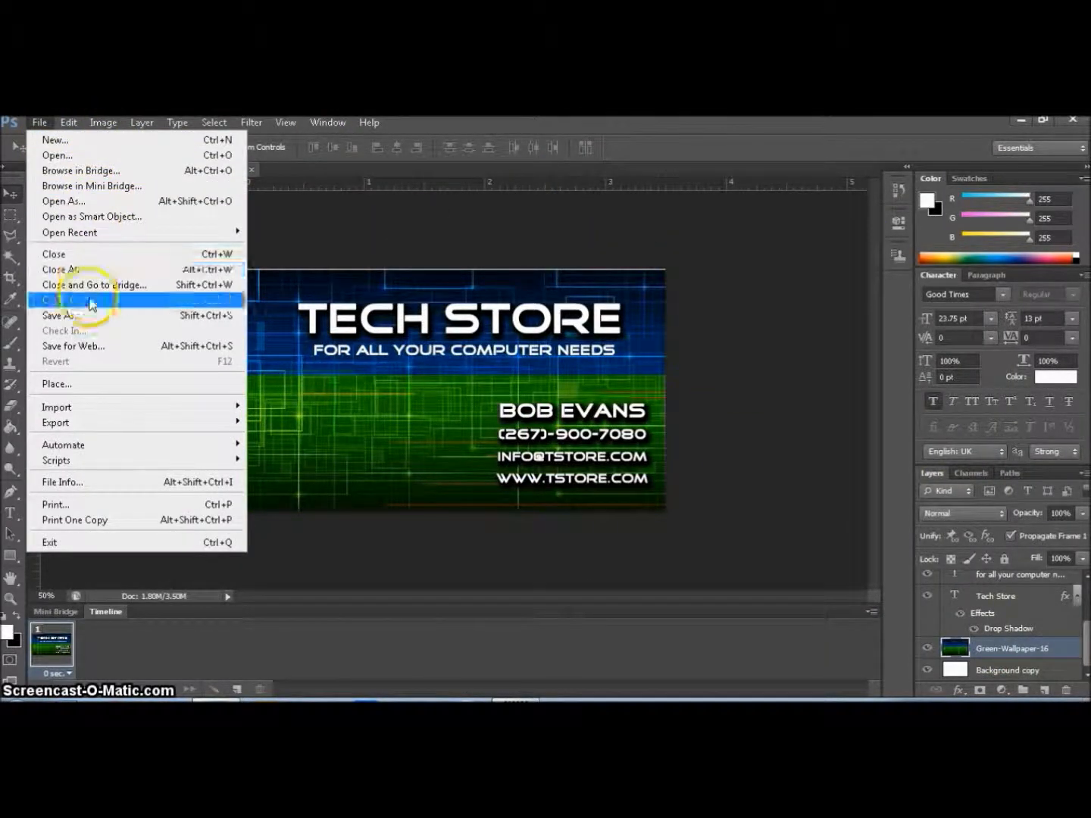
click(190, 315)
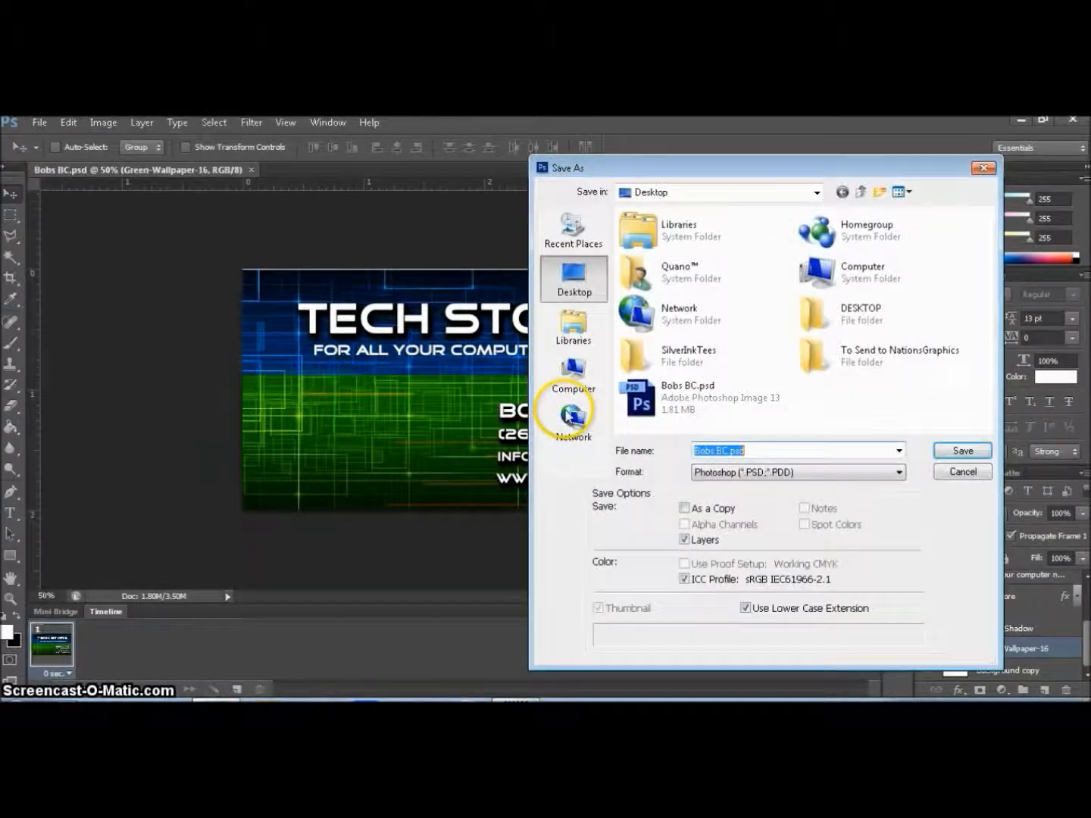
click(794, 474)
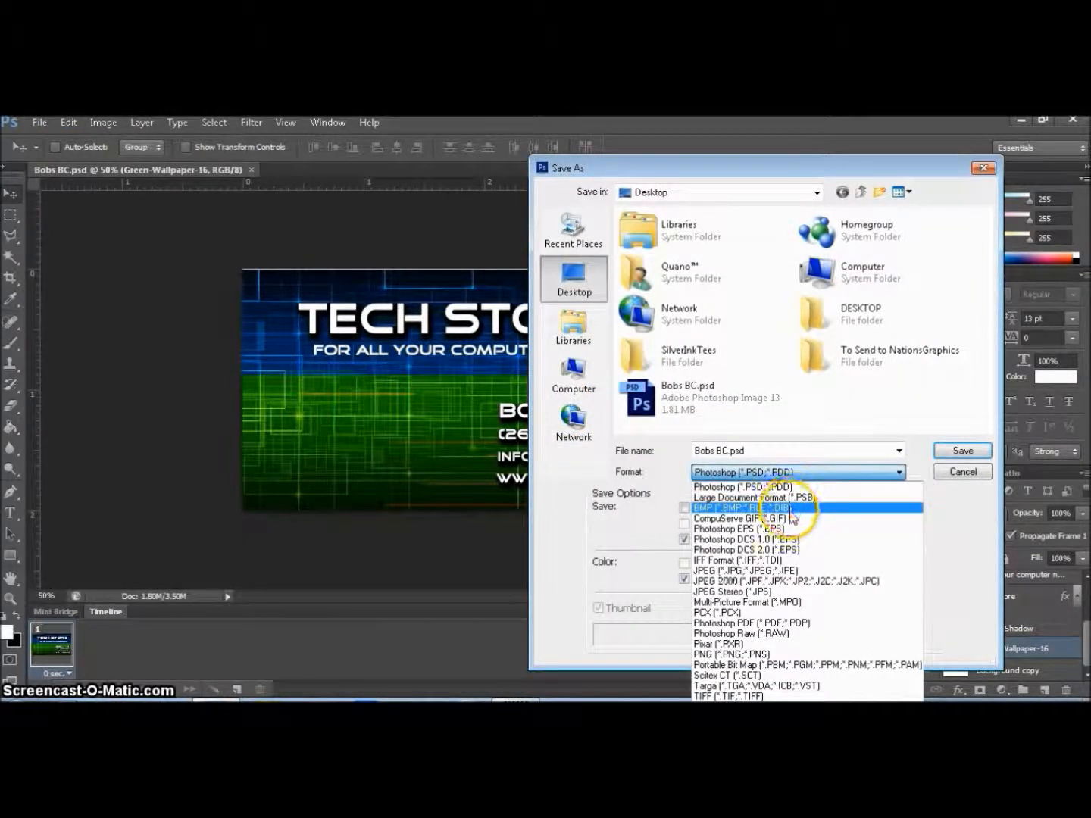
drag(792, 517, 749, 577)
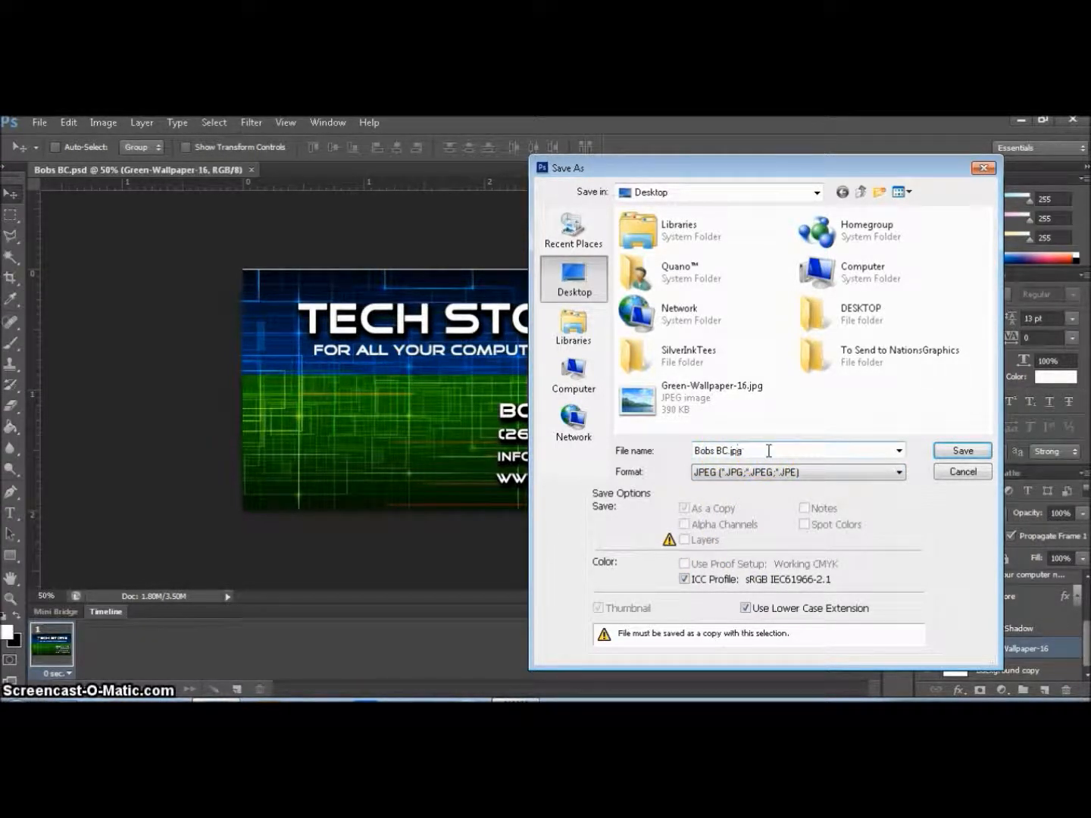
click(956, 453)
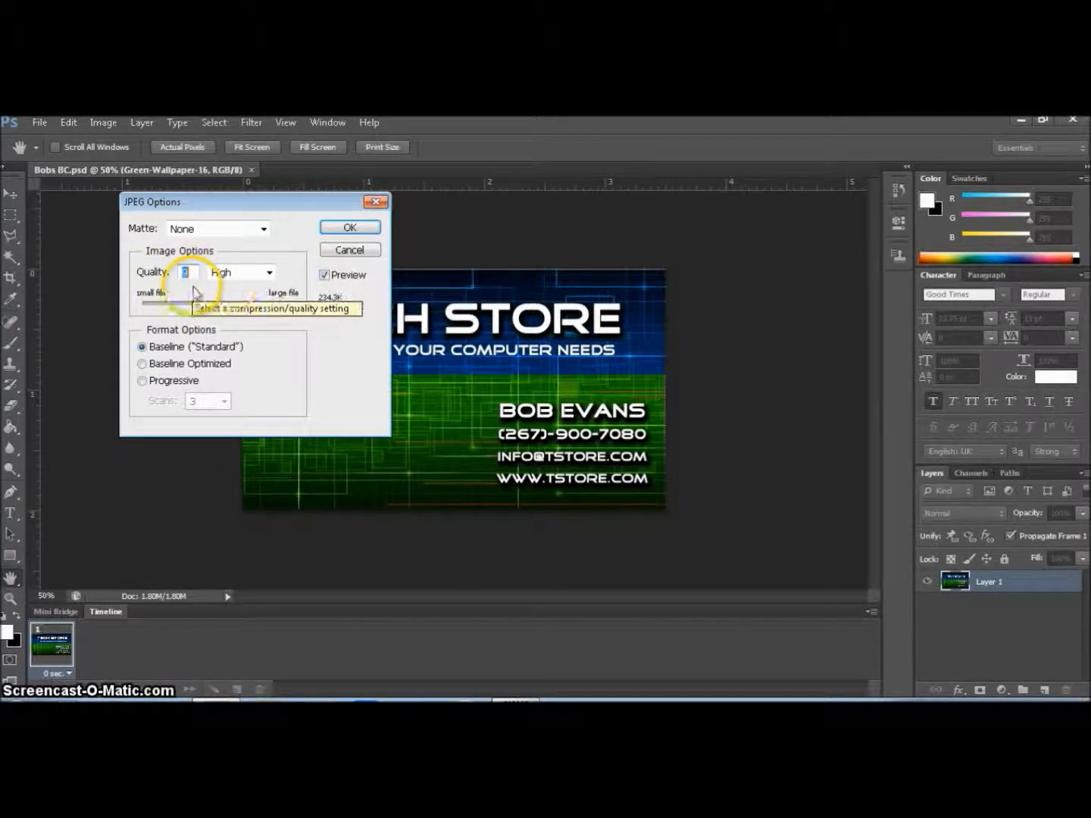
click(265, 304)
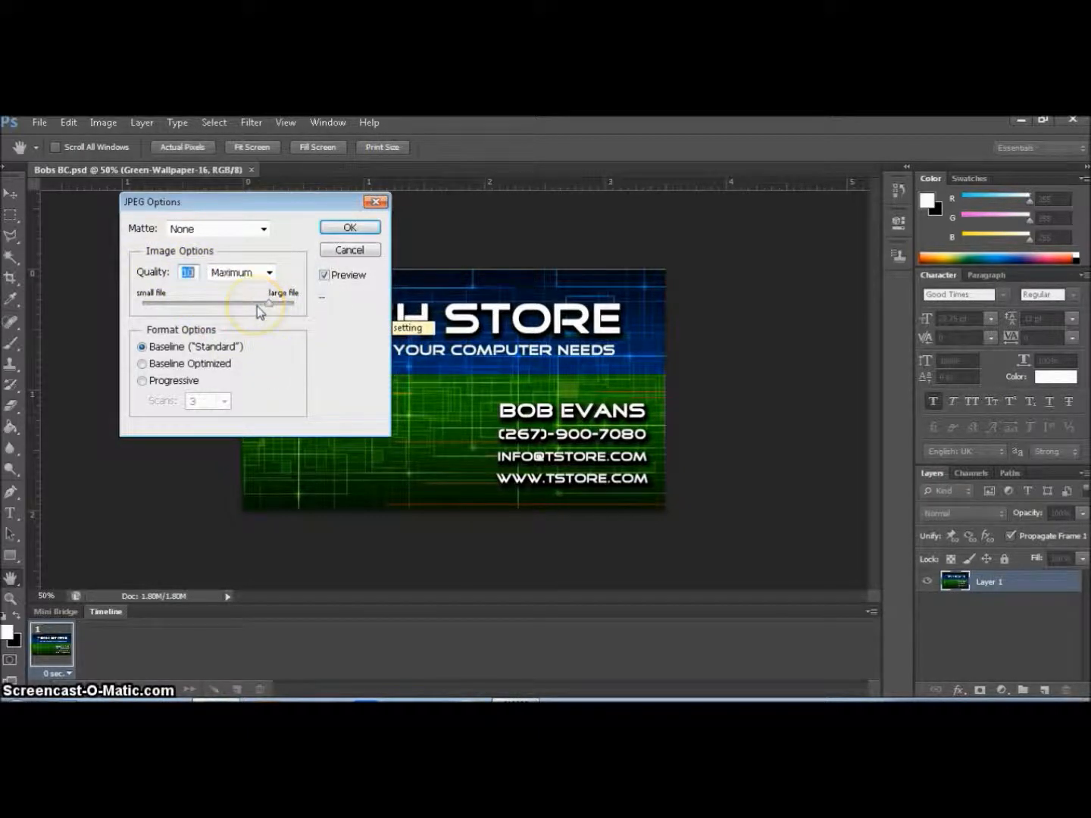
drag(260, 305, 317, 304)
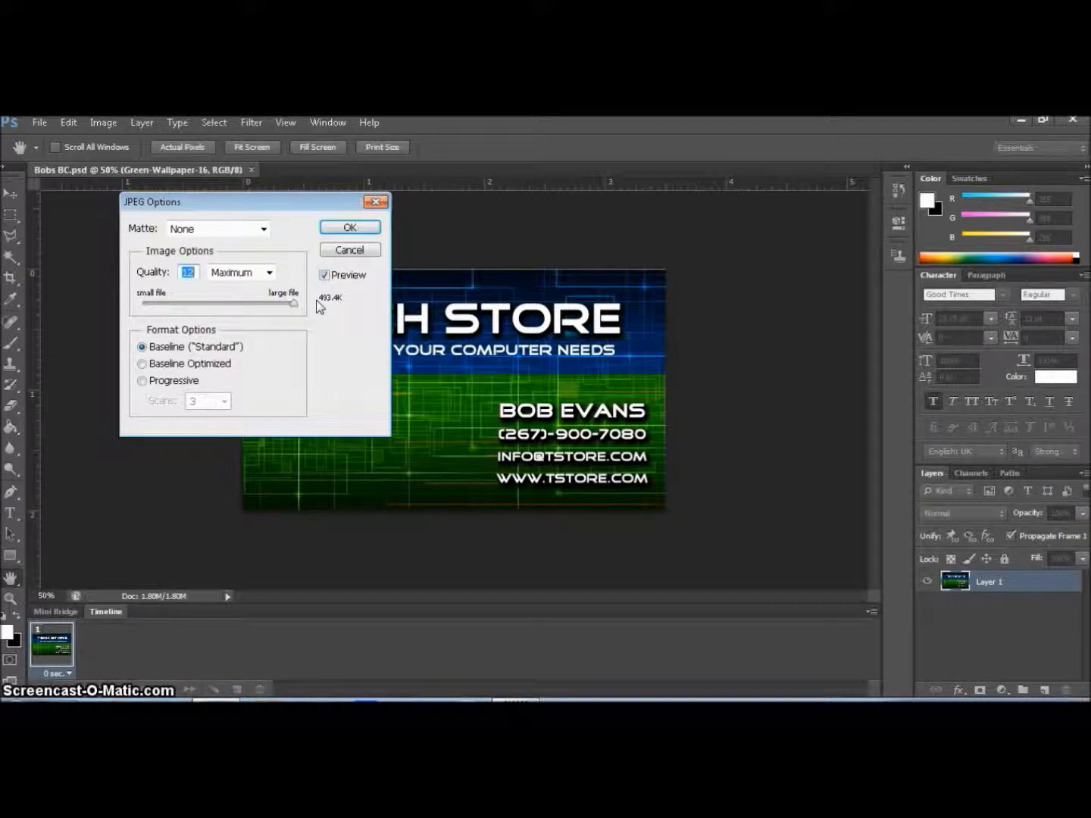
click(348, 229)
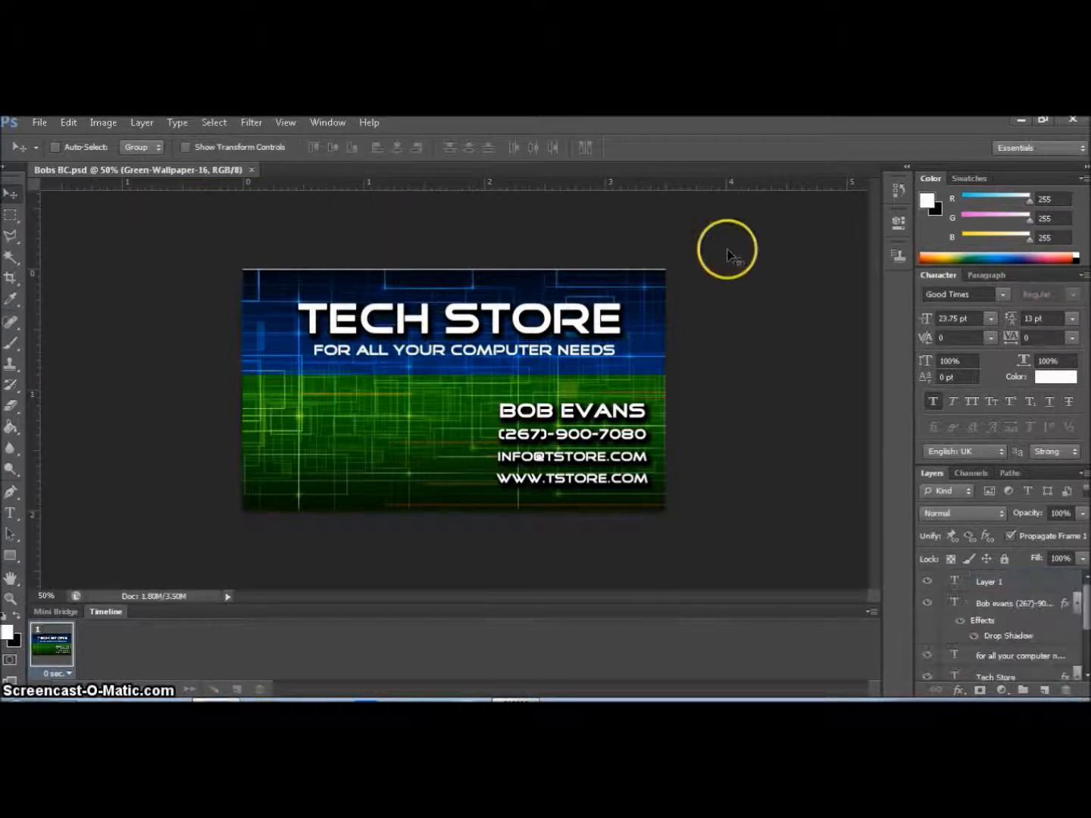
Close Photoshop, open Bobs BC.jpg from the desktop in Windows Photo Viewer and move the viewer toward the screen's centre
click(1073, 120)
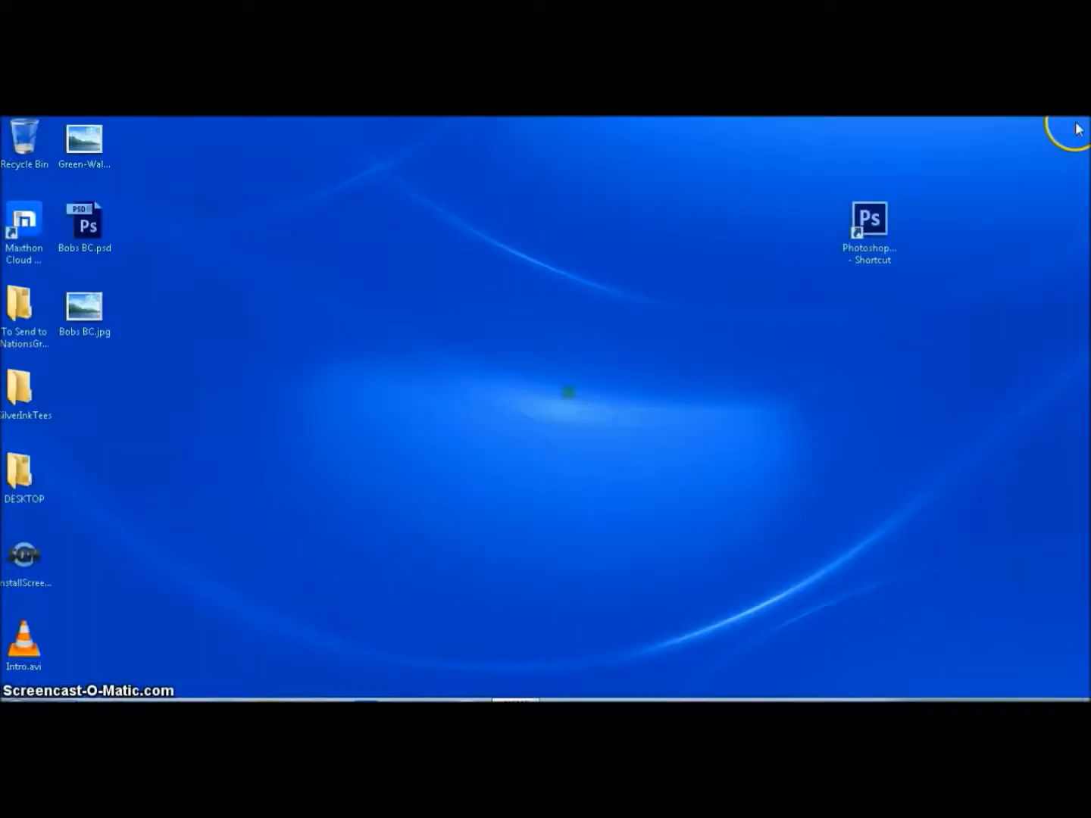
double_click(74, 321)
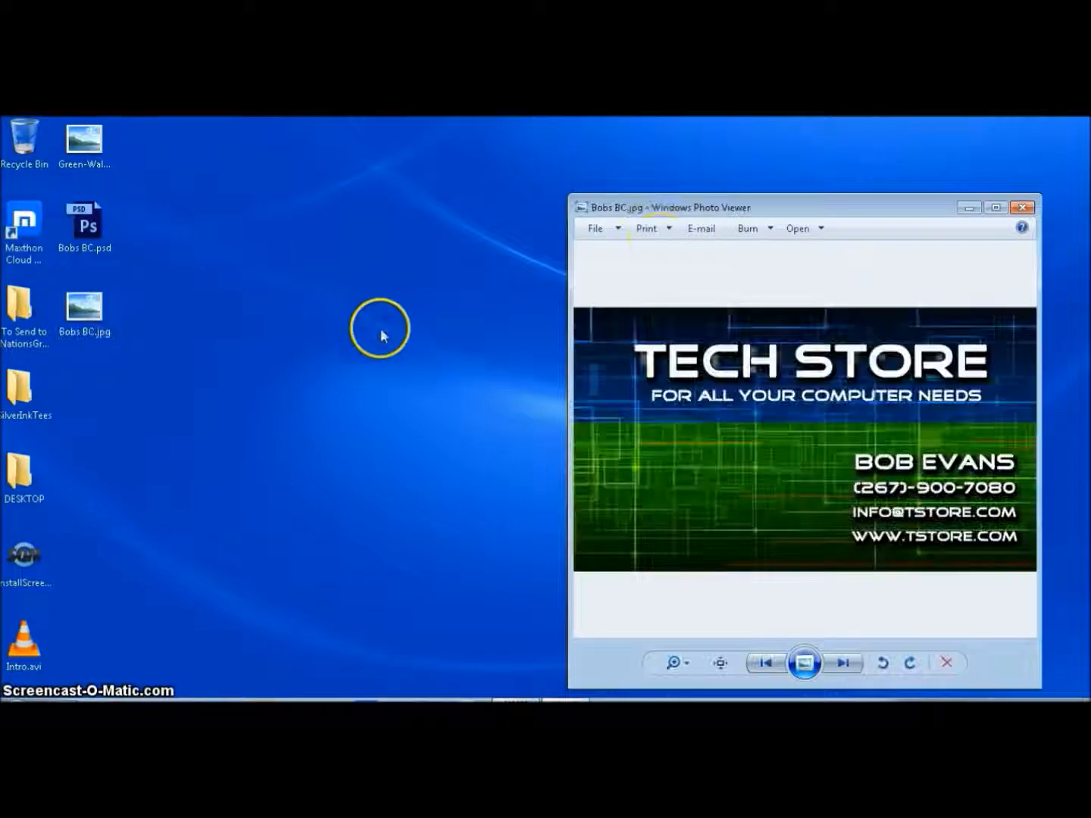
drag(743, 212, 436, 171)
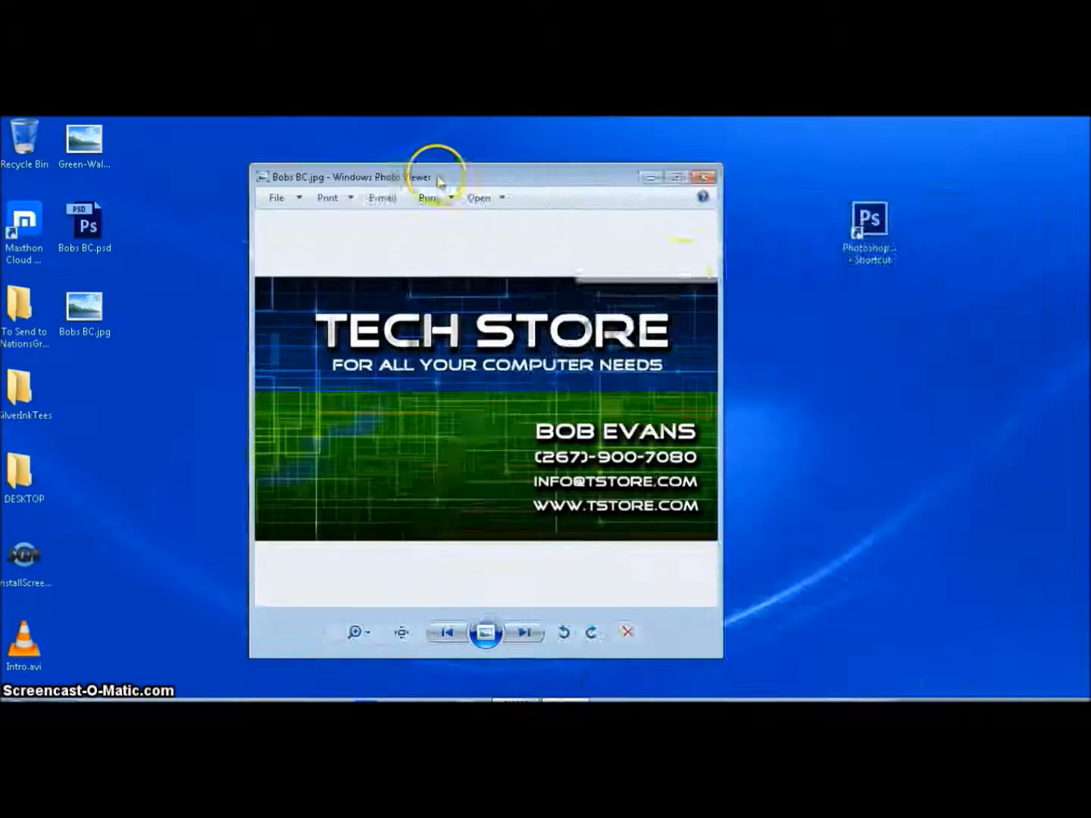